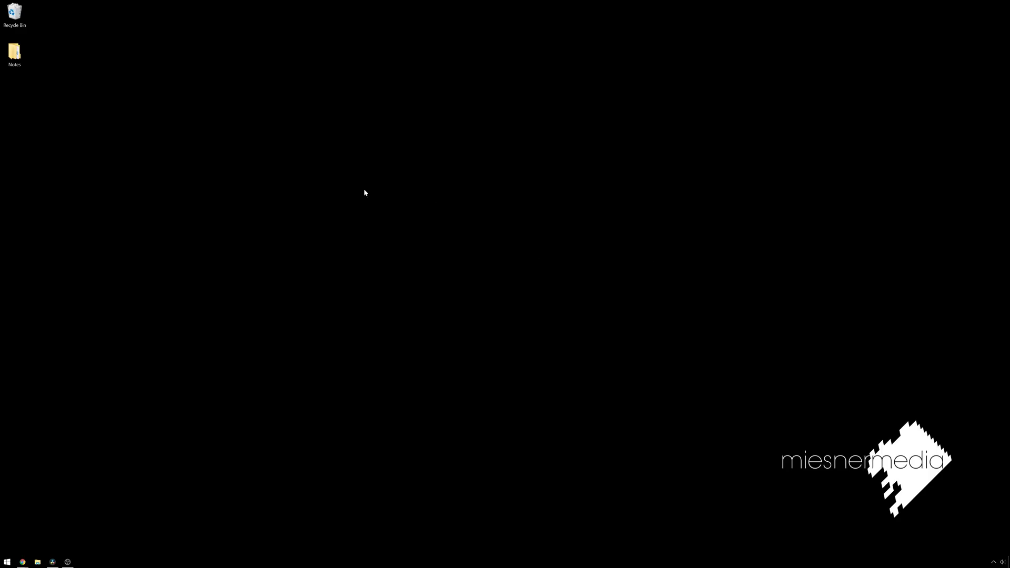
# Step: Restore the DaVinci Resolve window, showing the Edit timeline with Planet.png over two clips
pyautogui.moveTo(320, 205); pyautogui.dragTo(565, 335)
pyautogui.moveTo(386, 226); pyautogui.dragTo(530, 317)
pyautogui.click(56, 562)
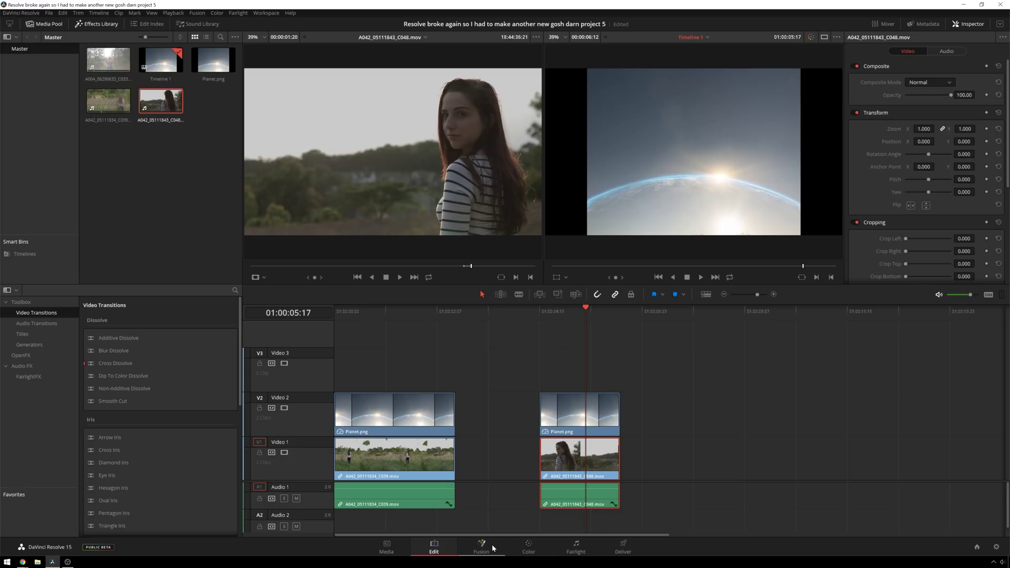
pyautogui.click(466, 490)
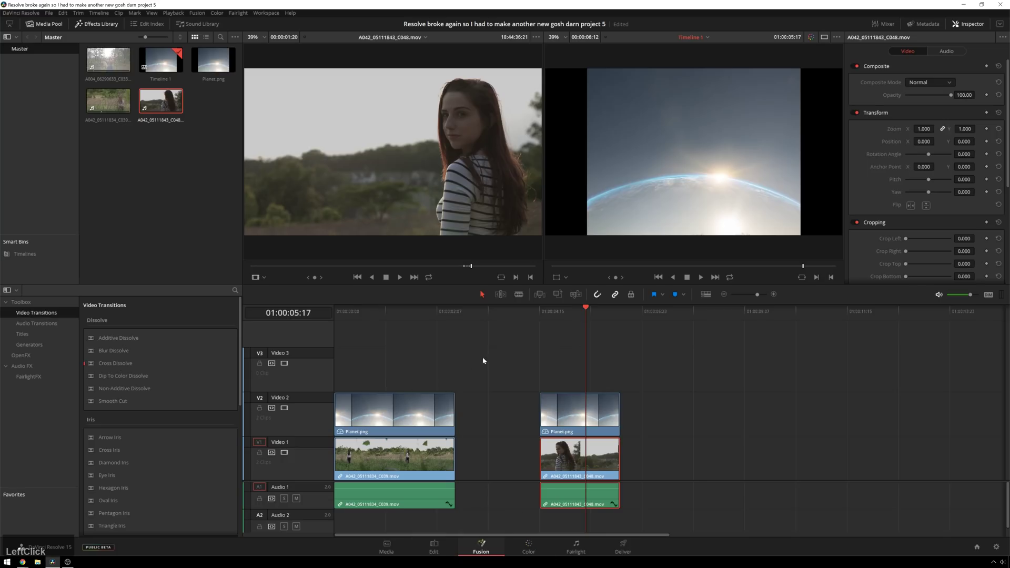
pyautogui.hotkey('shift', '5')
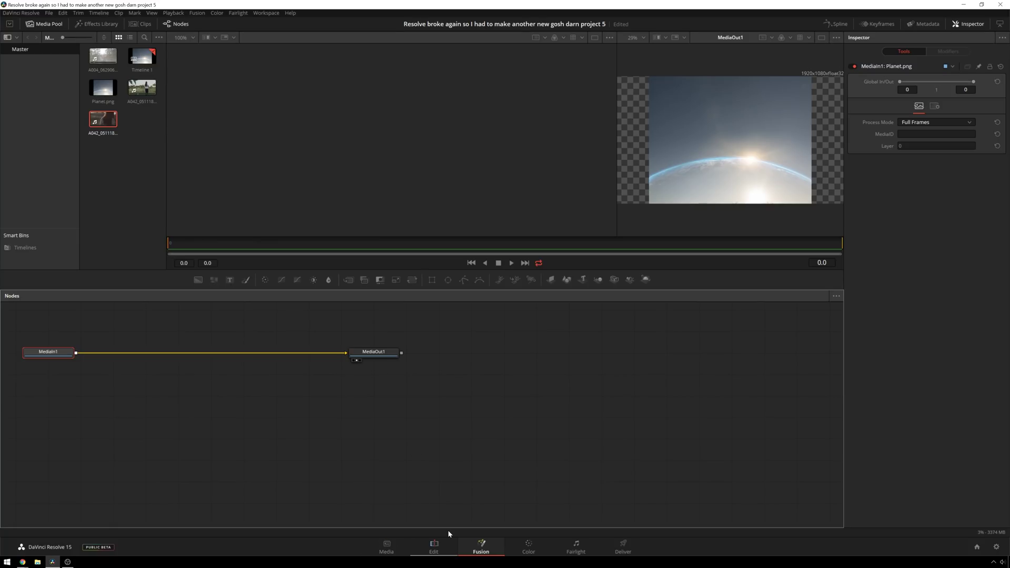
pyautogui.click(444, 547)
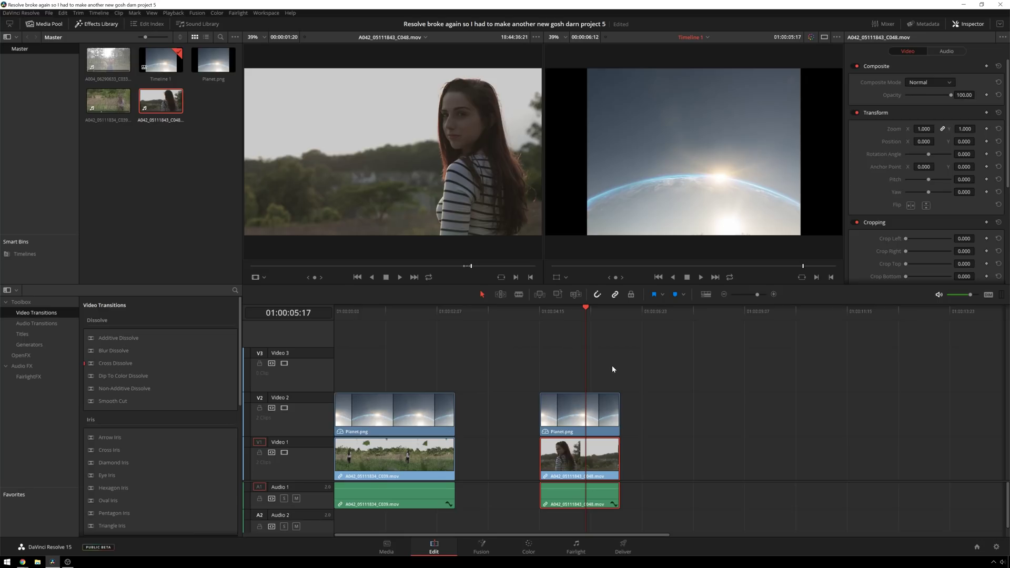
pyautogui.click(587, 451)
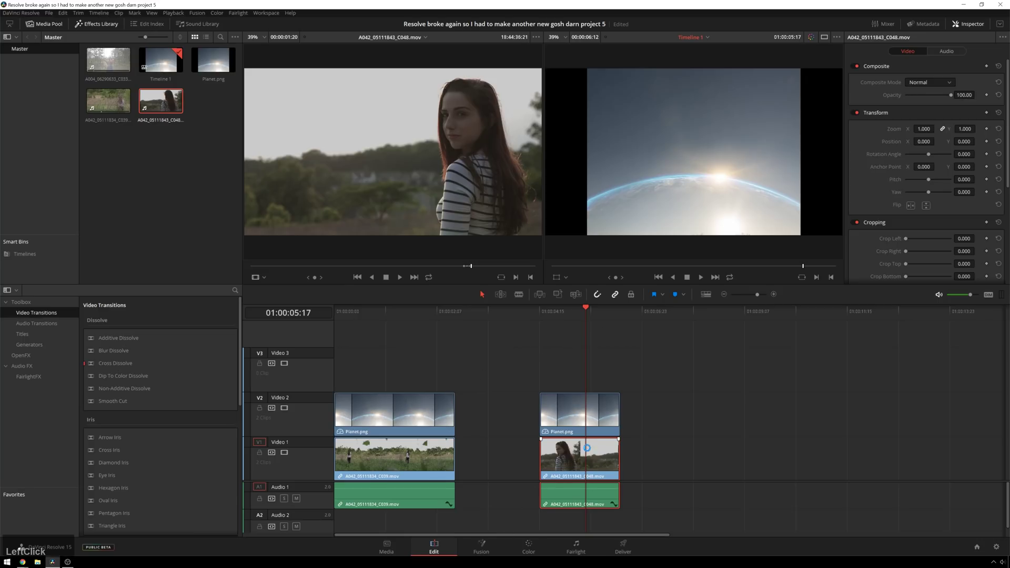
pyautogui.click(563, 315)
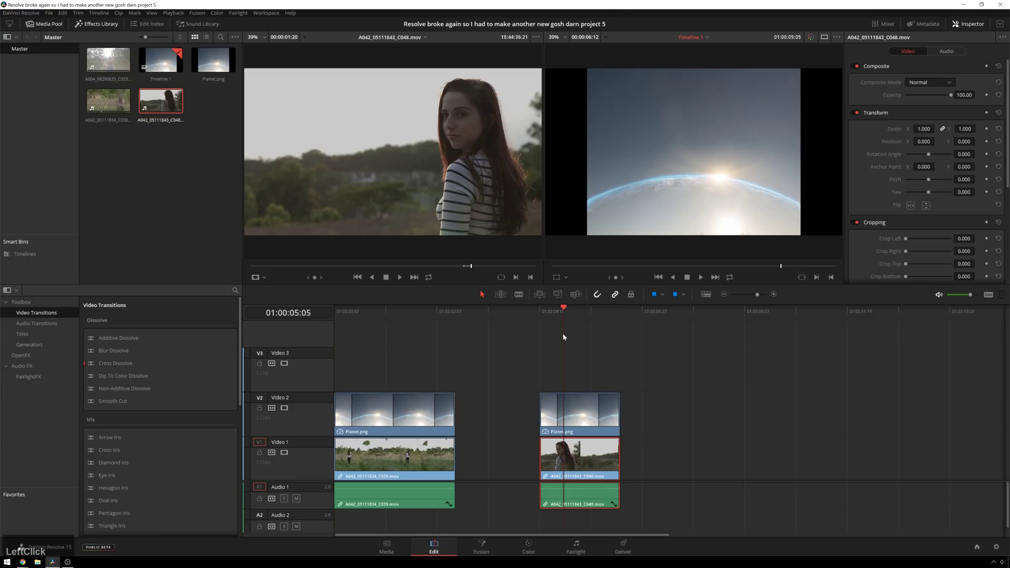
# Step: On the Color page, load the woman's clip 03 and compare it with and without node 02
pyautogui.click(528, 545)
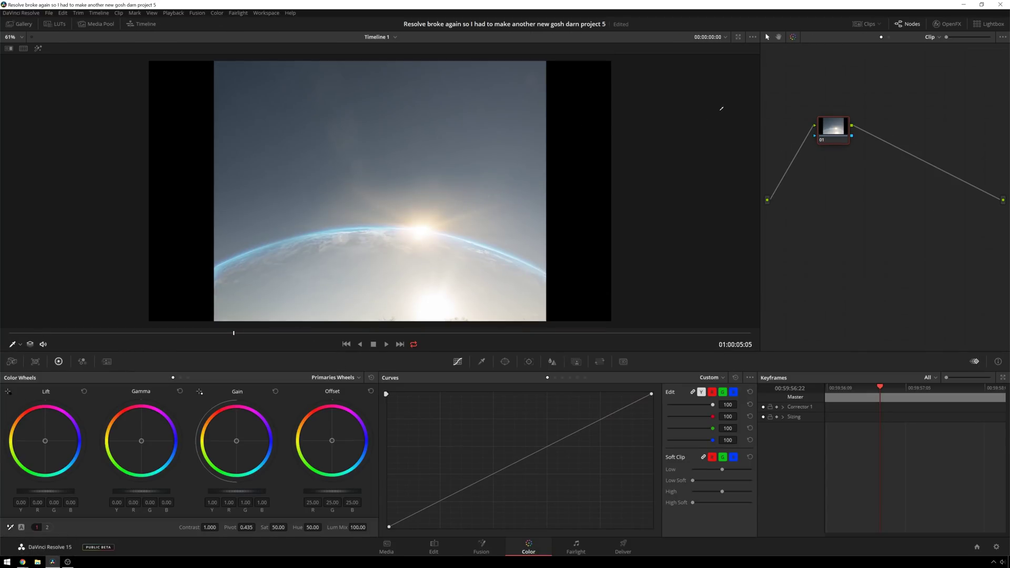
pyautogui.click(862, 22)
pyautogui.click(176, 316)
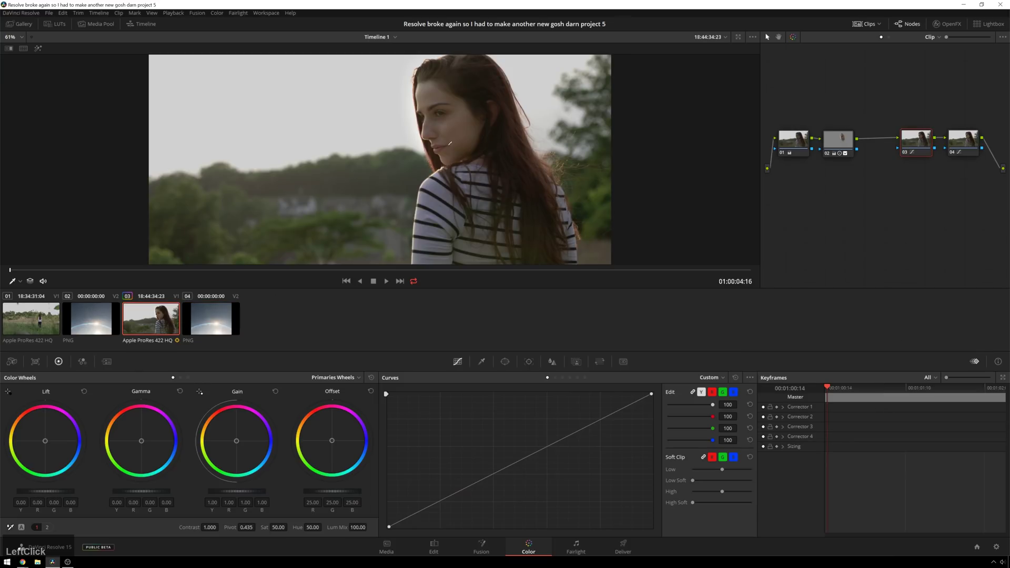
pyautogui.scroll(-2, 502, 134)
pyautogui.hotkey('alt', 'd')
pyautogui.hotkey('alt', 'd')
pyautogui.hotkey('alt', 'd')
pyautogui.hotkey('alt', 'd')
pyautogui.hotkey('alt', 'd')
pyautogui.hotkey('alt', 'd')
pyautogui.scroll(-1, 519, 129)
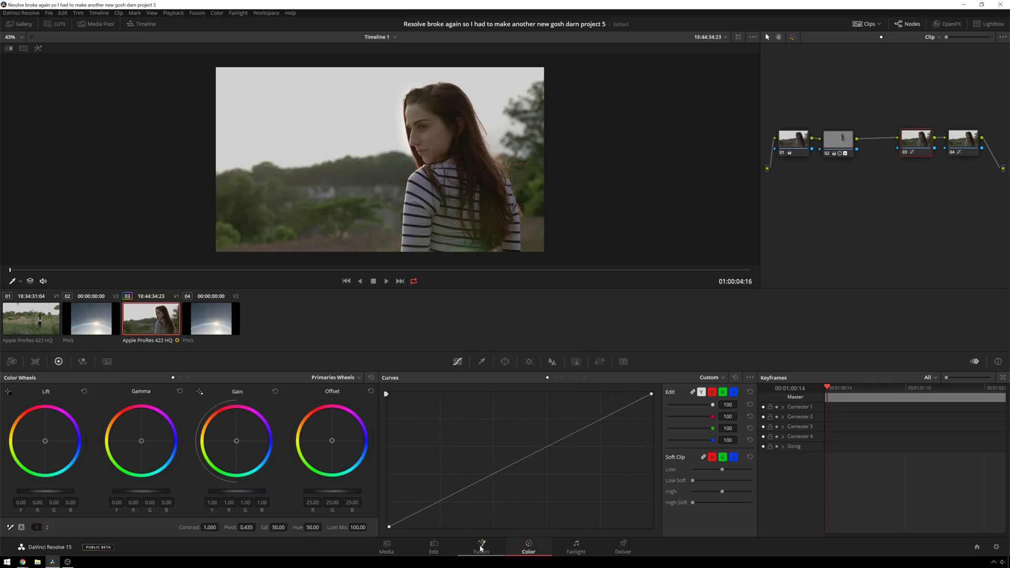
# Step: Back on the Edit page, delete the woman clip's audio from Audio 1
pyautogui.click(447, 545)
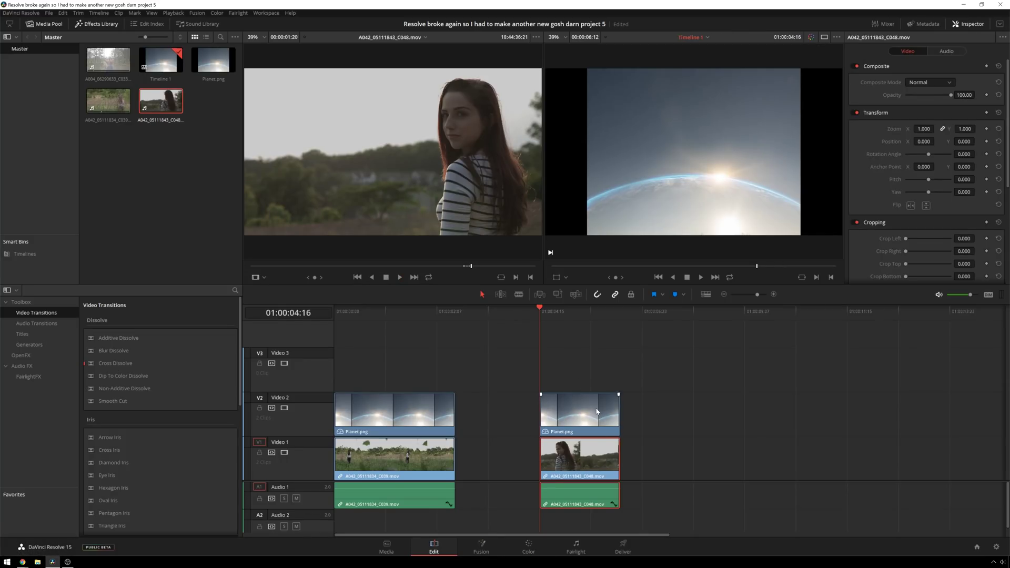
pyautogui.click(579, 494)
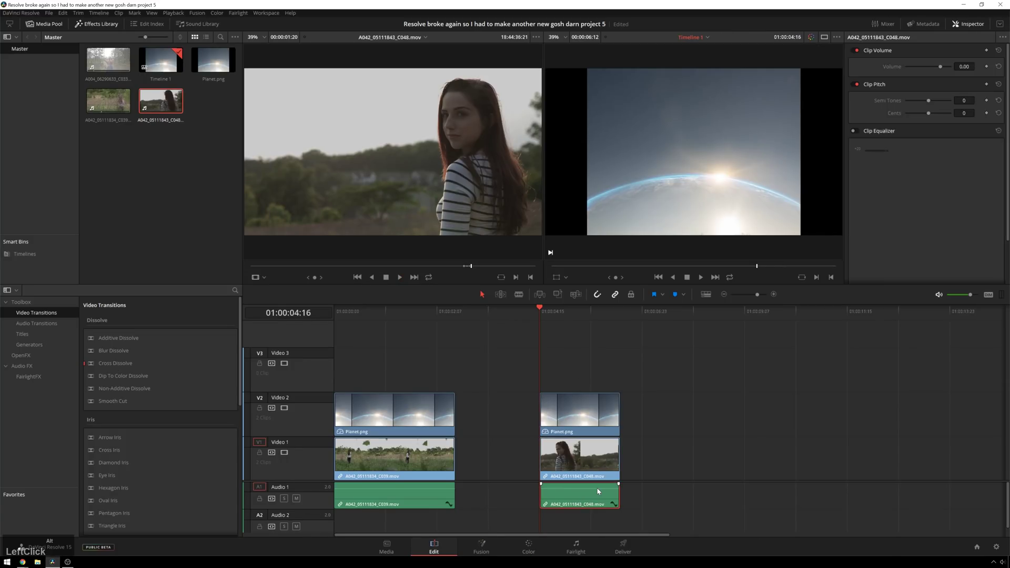
pyautogui.press('Delete')
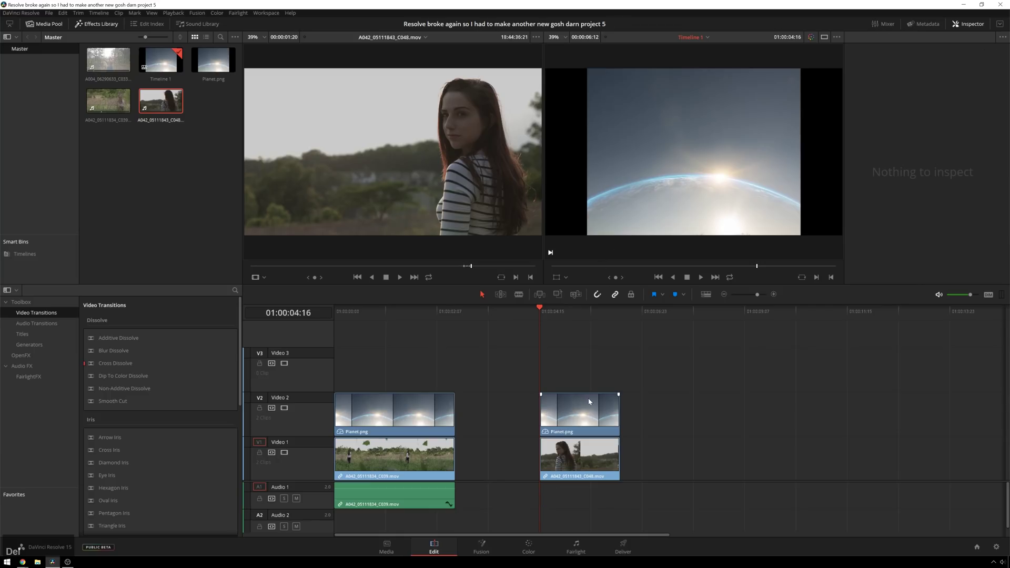
# Step: Combine the Planet.png clip and the woman clip into Fusion Clip 1 and park the playhead on it
pyautogui.click(593, 416)
pyautogui.moveTo(592, 368); pyautogui.dragTo(596, 457)
pyautogui.rightClick(596, 456)
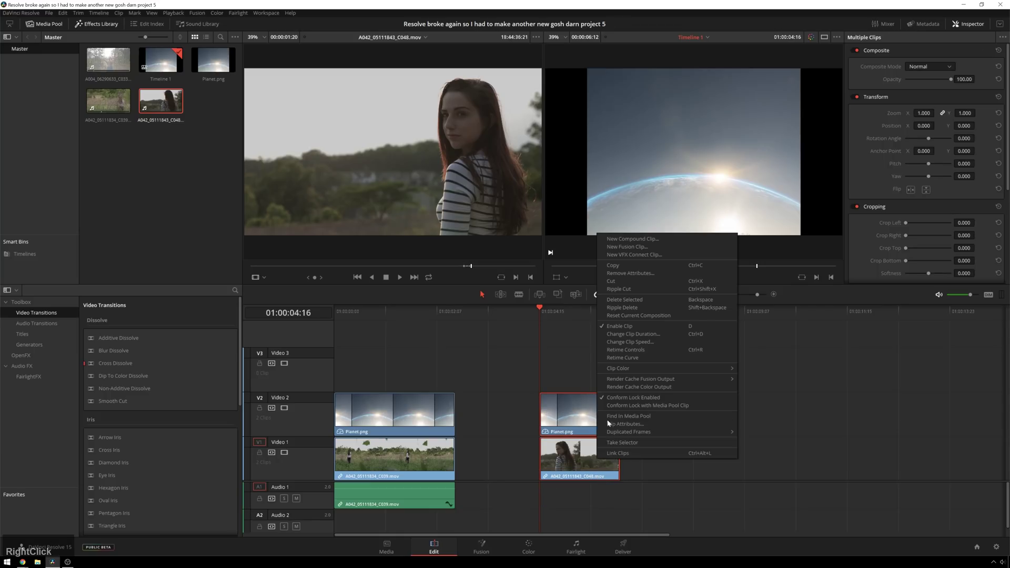
pyautogui.click(646, 252)
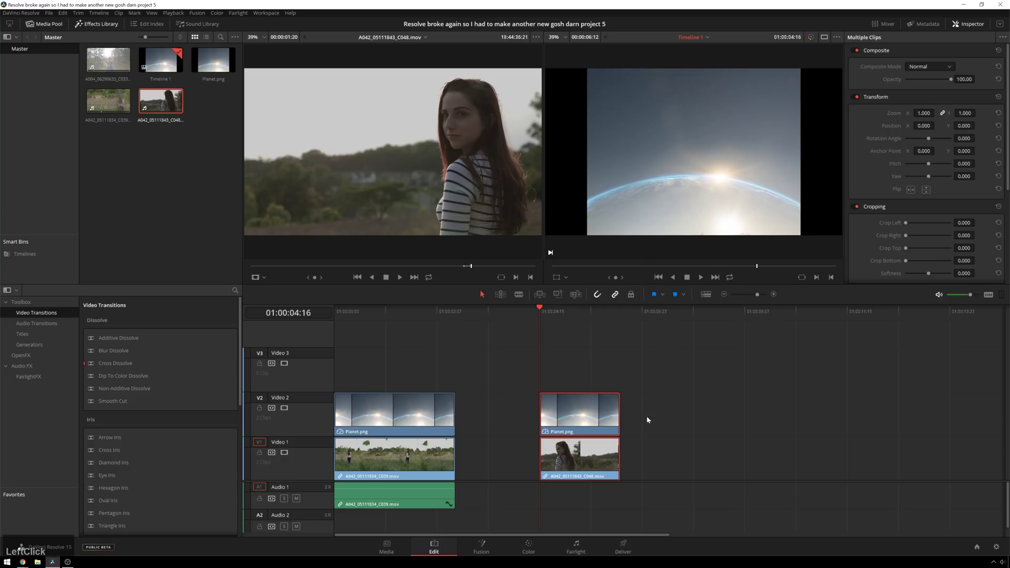
pyautogui.click(597, 463)
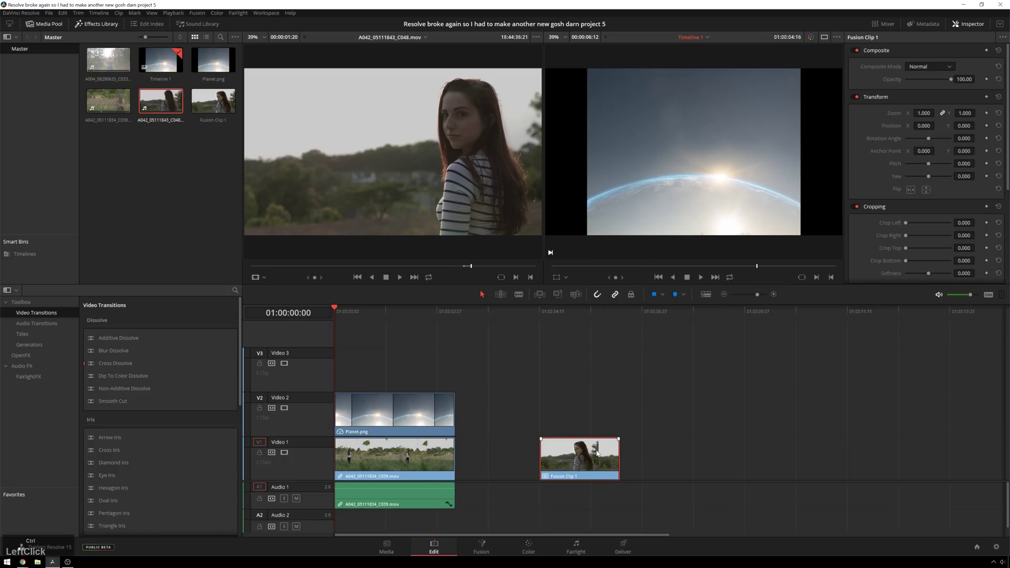
pyautogui.click(560, 305)
# Step: Open Fusion Clip 1 in Fusion and move Merge1 further right toward MediaOut1
pyautogui.click(481, 547)
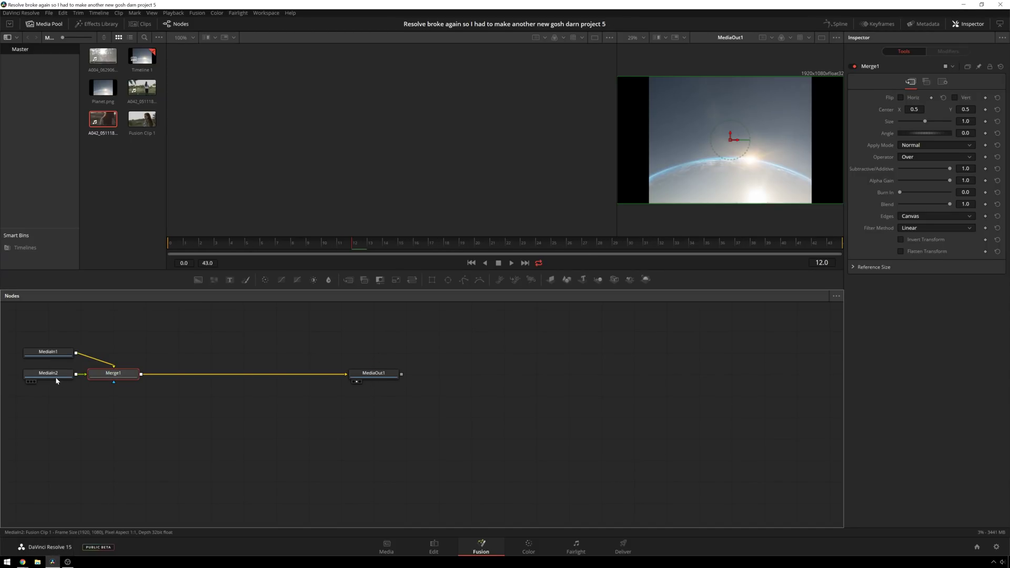
pyautogui.moveTo(115, 376); pyautogui.dragTo(255, 376)
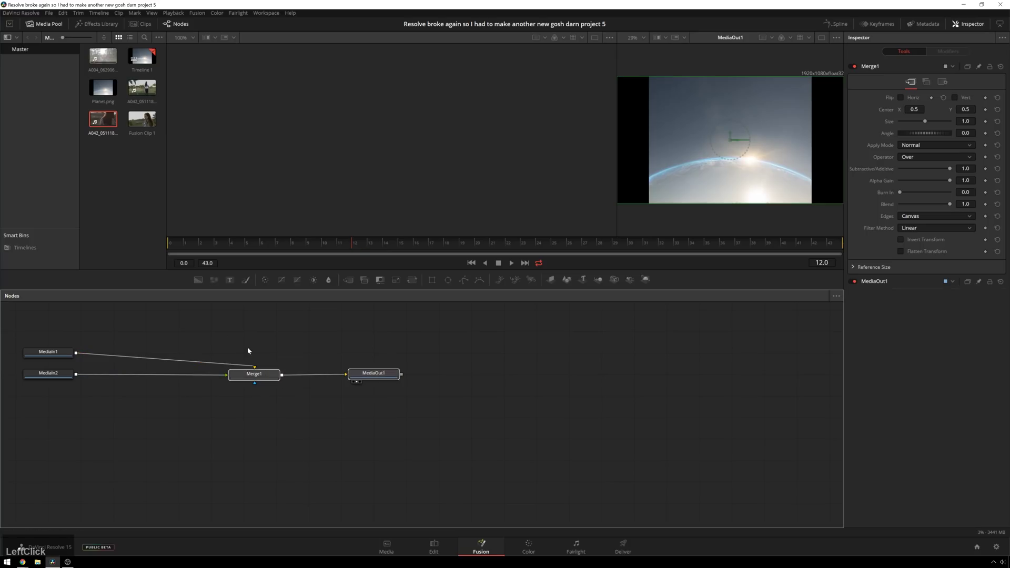
pyautogui.moveTo(430, 446); pyautogui.dragTo(603, 369)
# Step: Show the woman's input node in the left viewer and rename it after her
pyautogui.click(48, 351)
pyautogui.press('1')
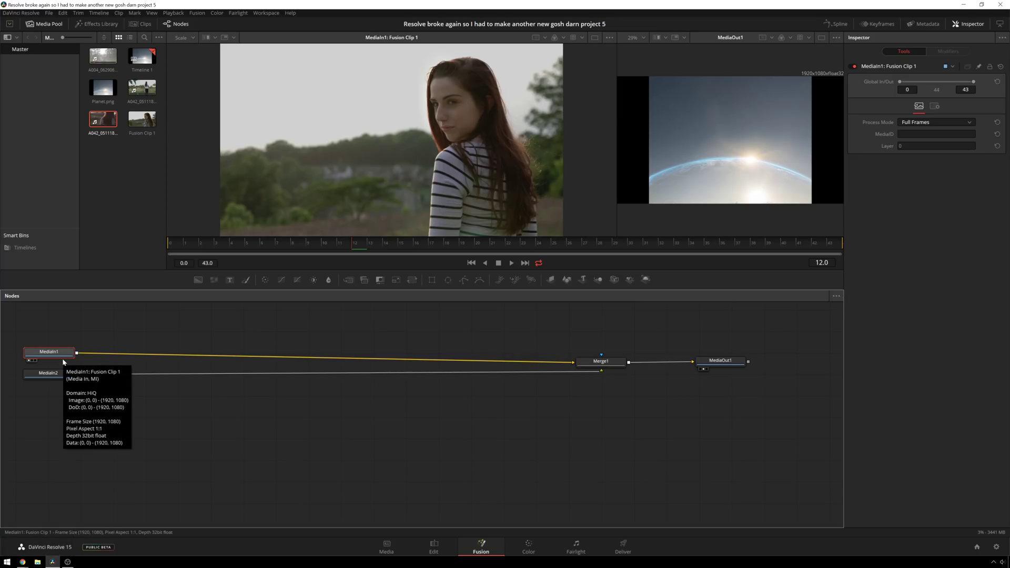
pyautogui.press('F2')
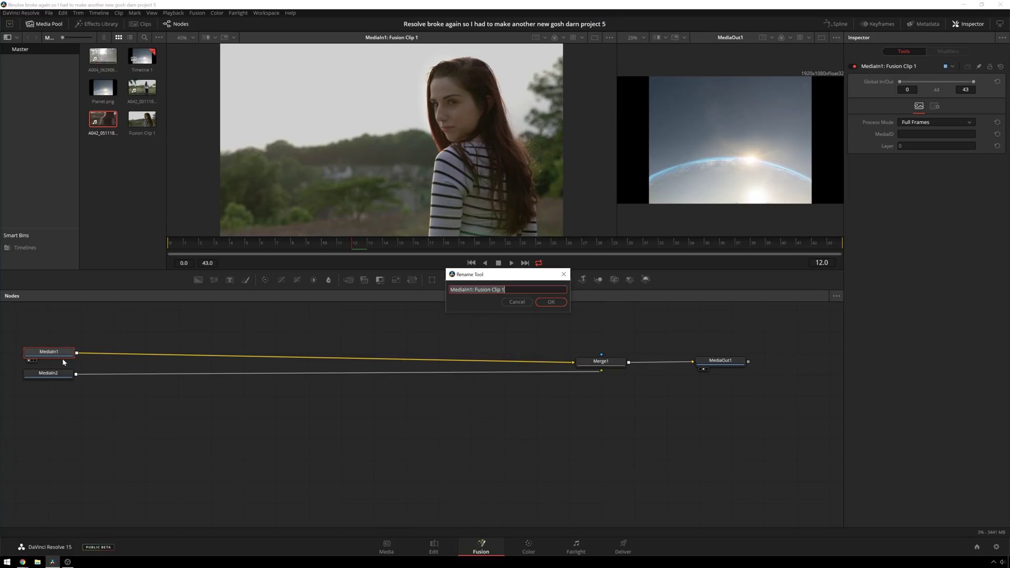
pyautogui.write('Evelyn')
pyautogui.press('Return')
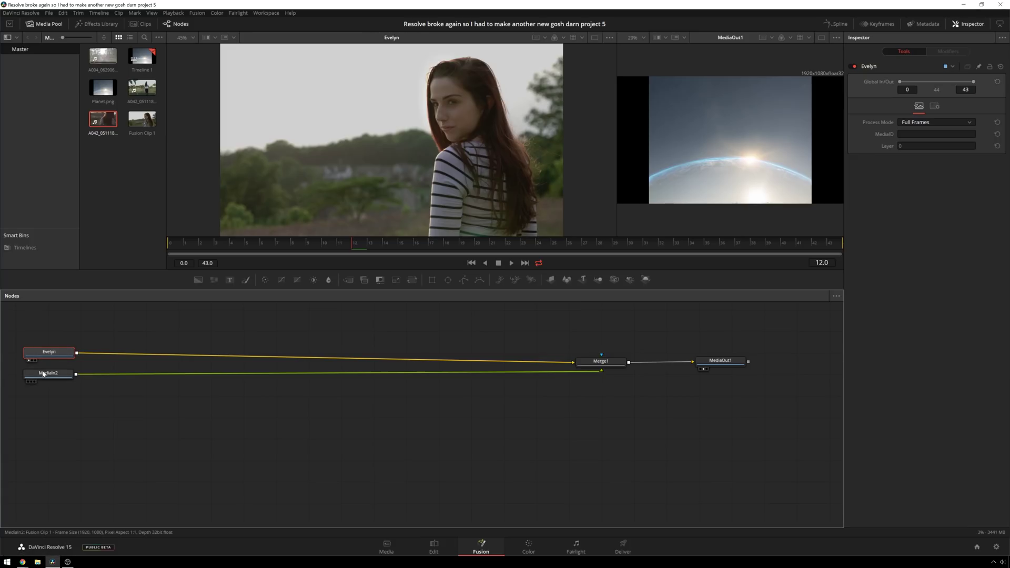
# Step: Rename the sky input node MediaIn2 to SpaceStuff
pyautogui.click(39, 374)
pyautogui.press('F2')
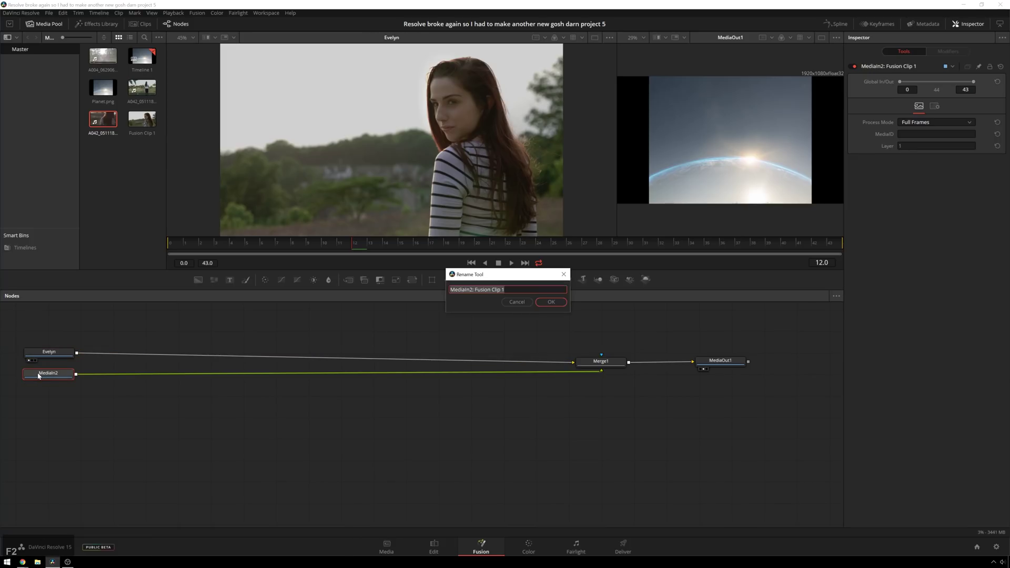
pyautogui.write('Space')
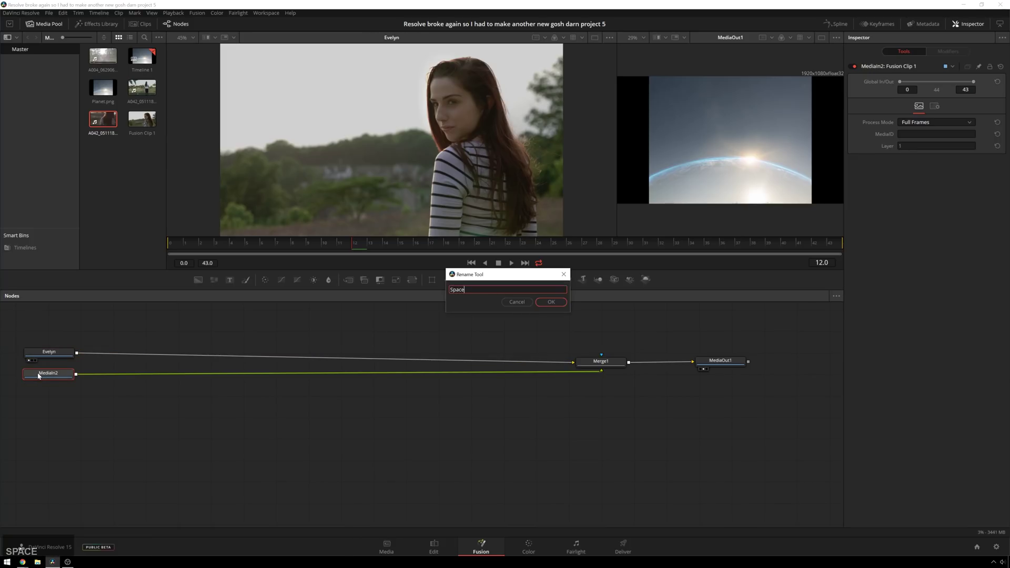
pyautogui.write('Stuff')
pyautogui.press('Return')
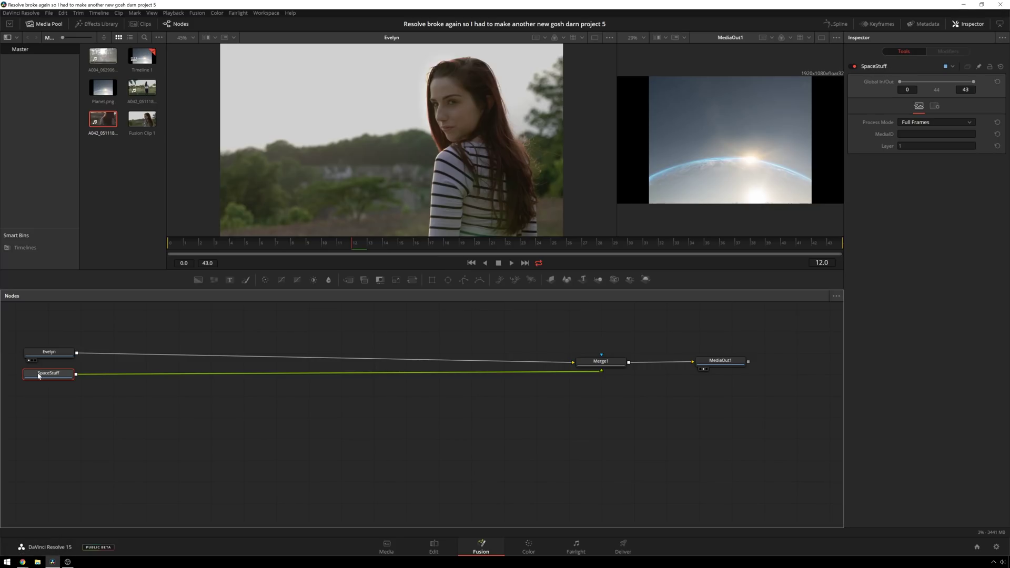
pyautogui.moveTo(39, 375)
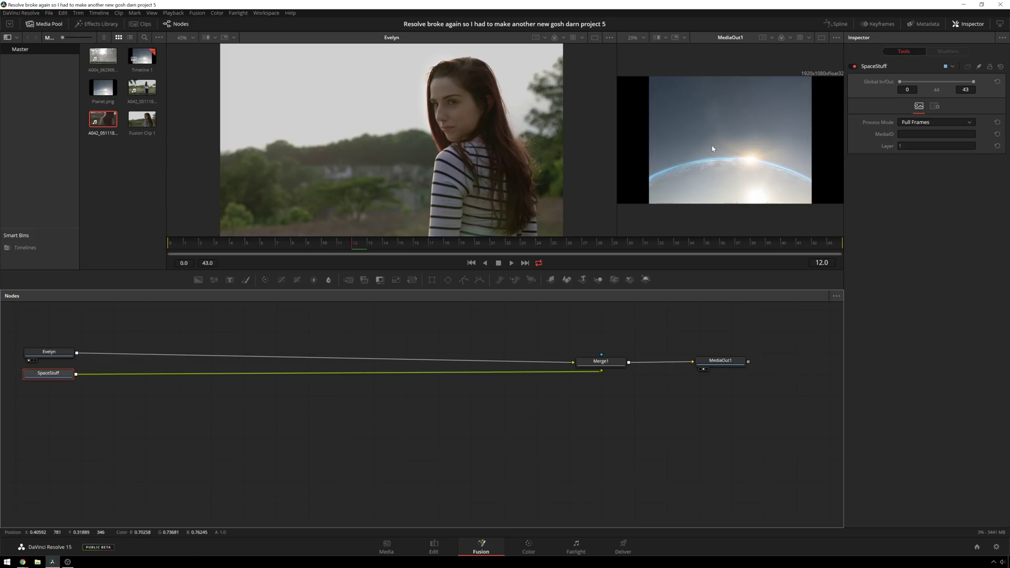
# Step: Disconnect SpaceStuff from Merge1 and reposition it lower in the graph
pyautogui.moveTo(60, 379); pyautogui.dragTo(56, 488)
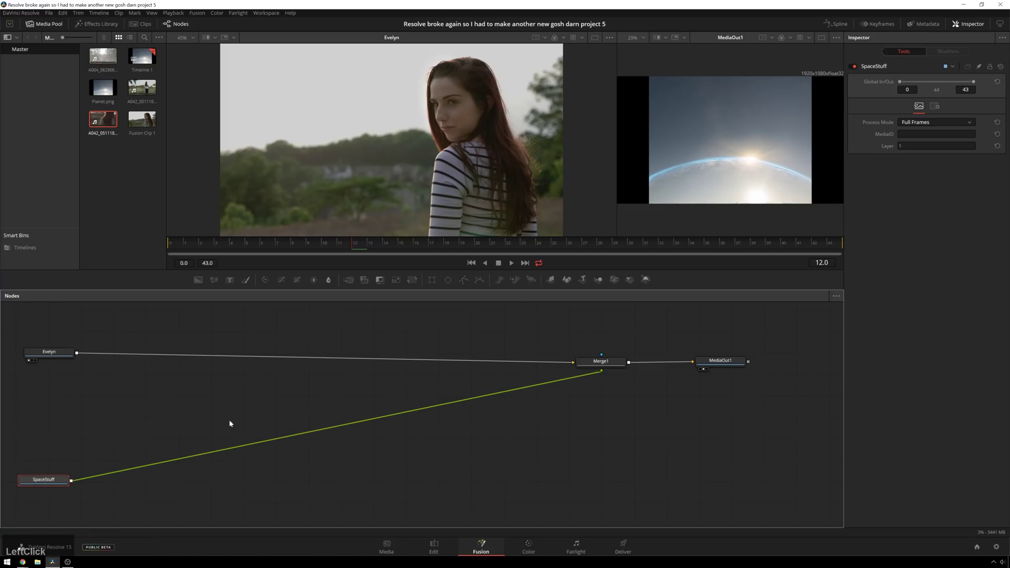
pyautogui.moveTo(558, 382); pyautogui.dragTo(557, 387)
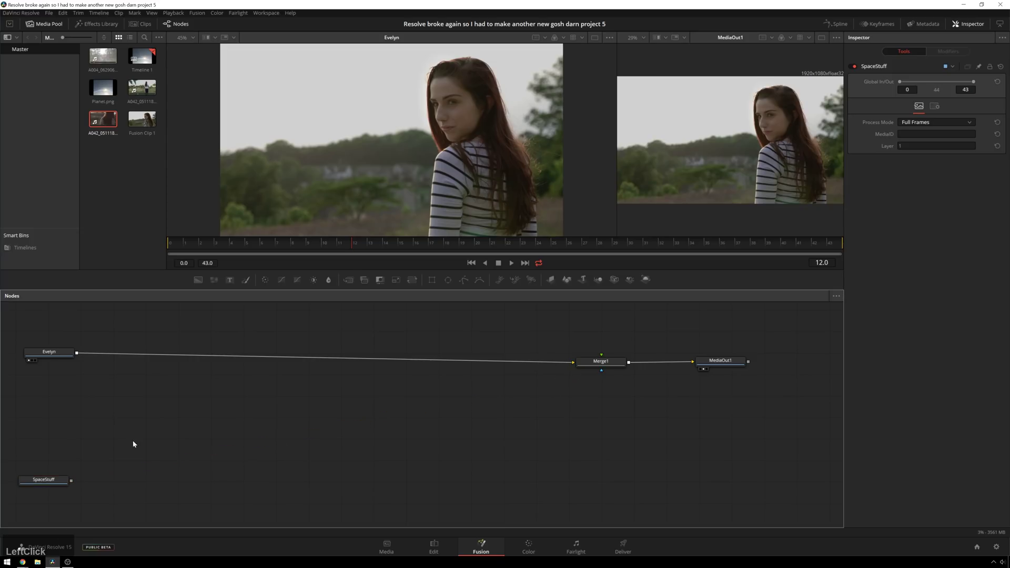
pyautogui.moveTo(58, 483); pyautogui.dragTo(97, 447)
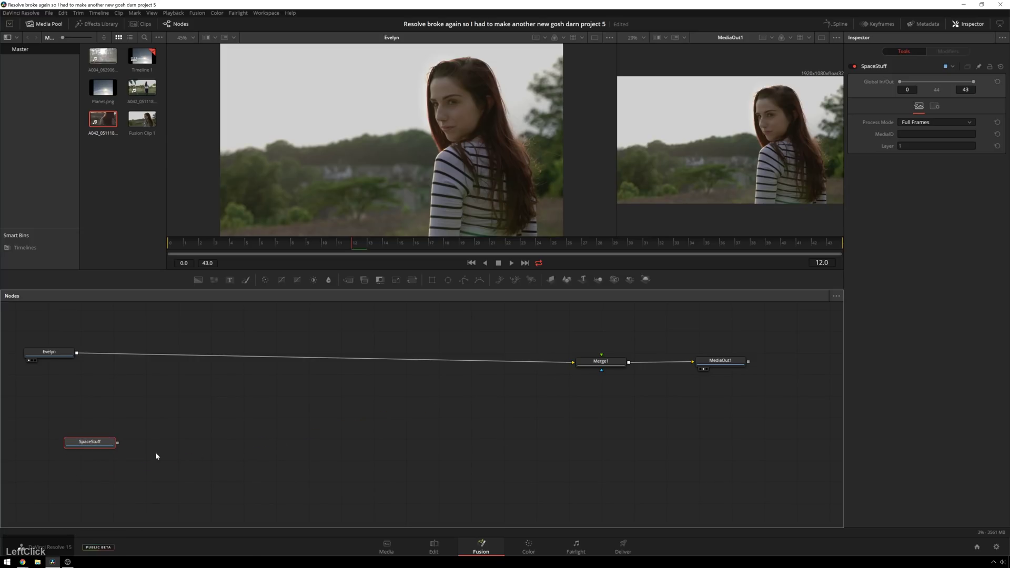
pyautogui.click(165, 473)
pyautogui.click(99, 443)
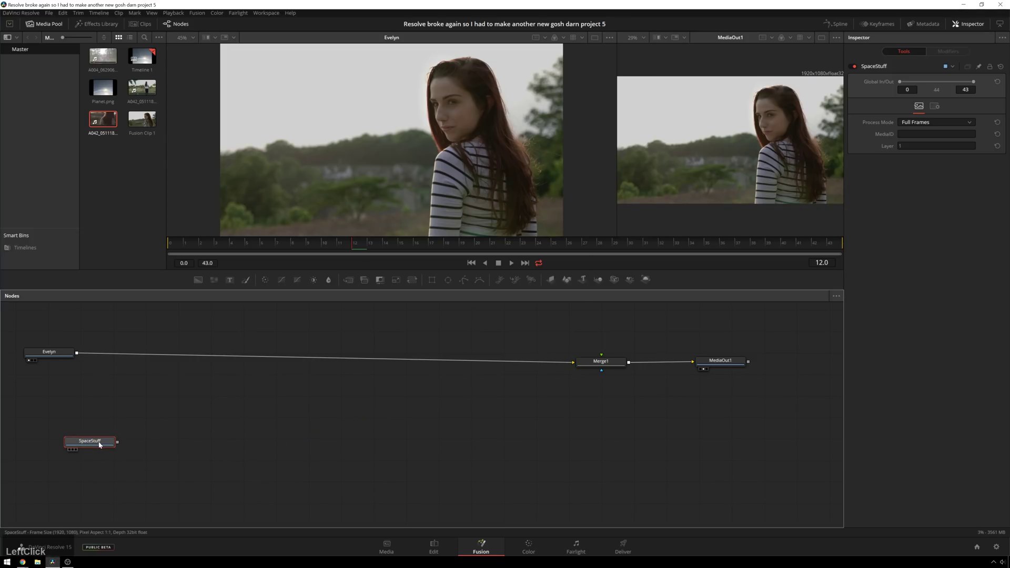
# Step: Add an ImagePlane3D1 node after SpaceStuff
pyautogui.hotkey('shift', 'space')
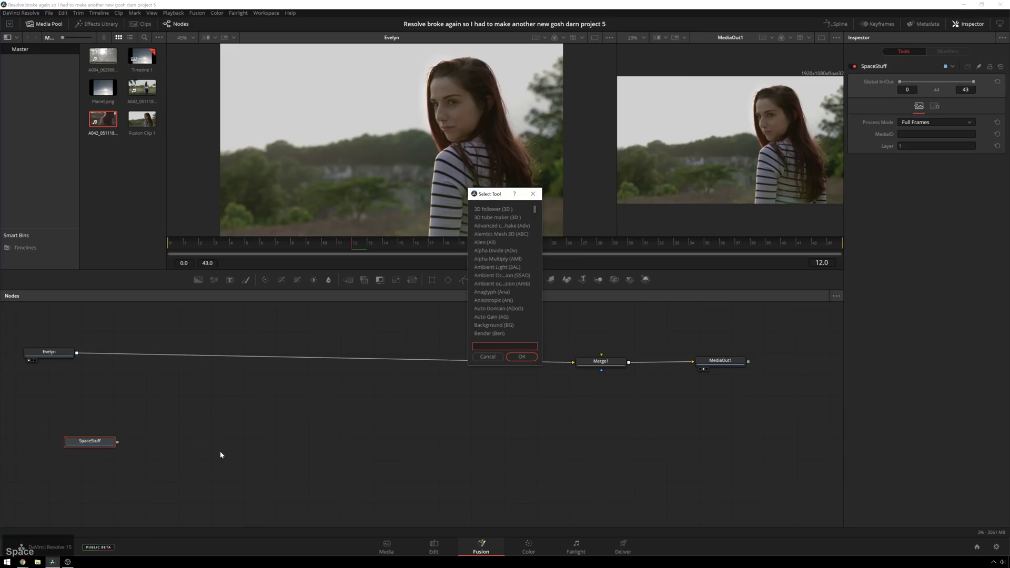
pyautogui.write('image plane')
pyautogui.press('Return')
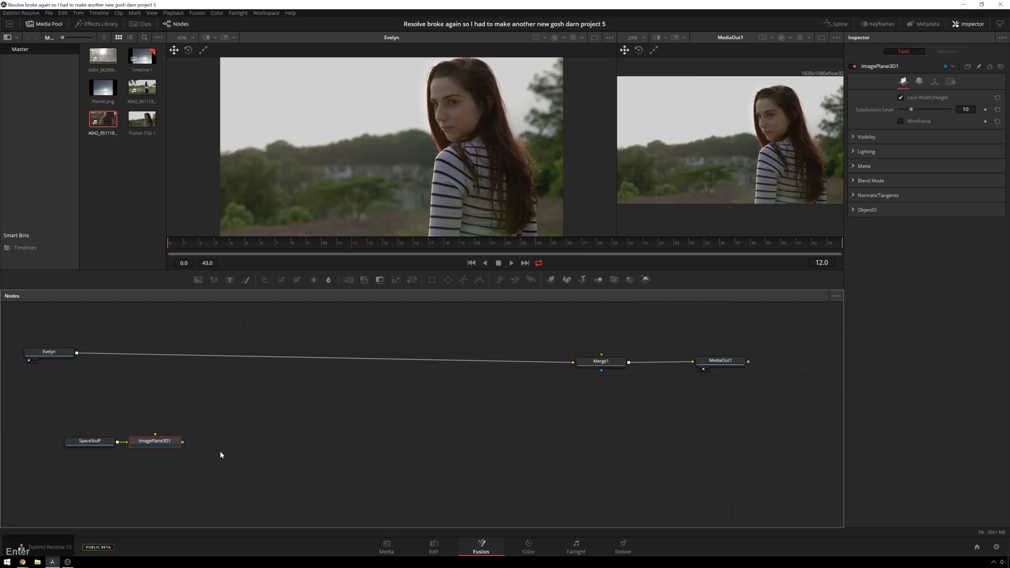
pyautogui.click(82, 444)
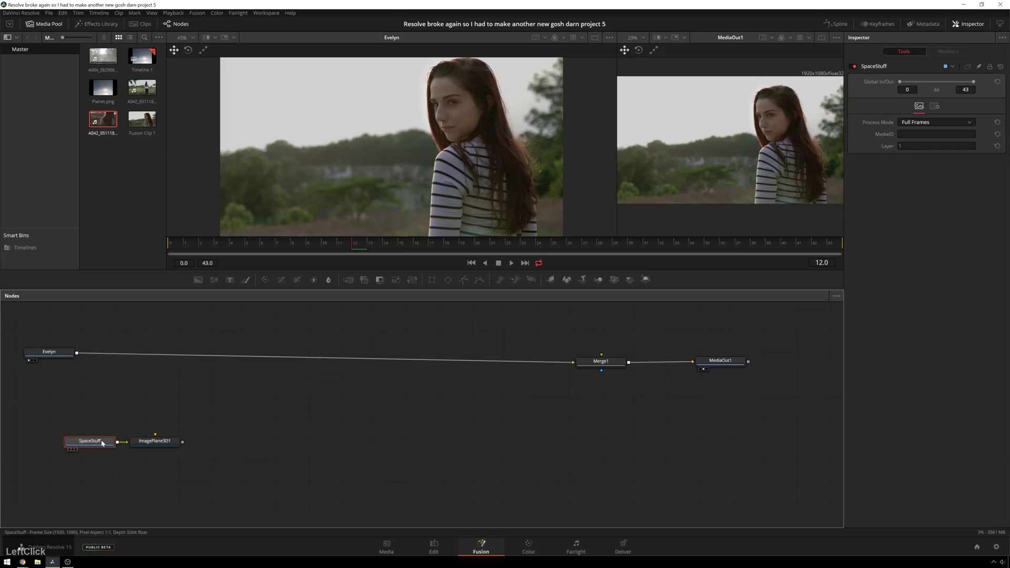
pyautogui.click(159, 444)
# Step: Add a Merge3D1 node after the image plane and move it right along the link
pyautogui.hotkey('shift', 'space')
pyautogui.write('merge')
pyautogui.press('Down')
pyautogui.press('Return')
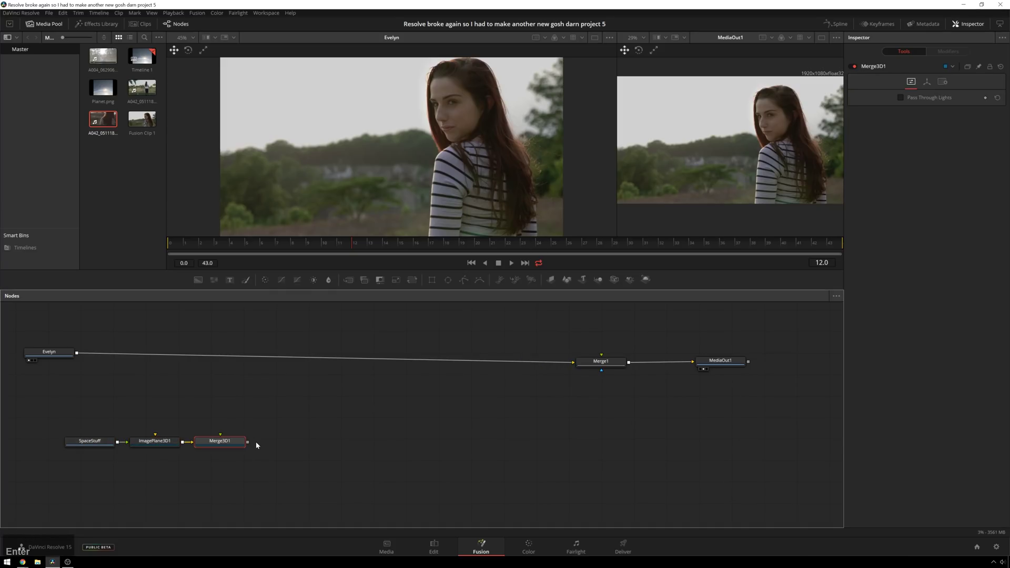
pyautogui.click(326, 439)
pyautogui.moveTo(325, 440); pyautogui.dragTo(349, 440)
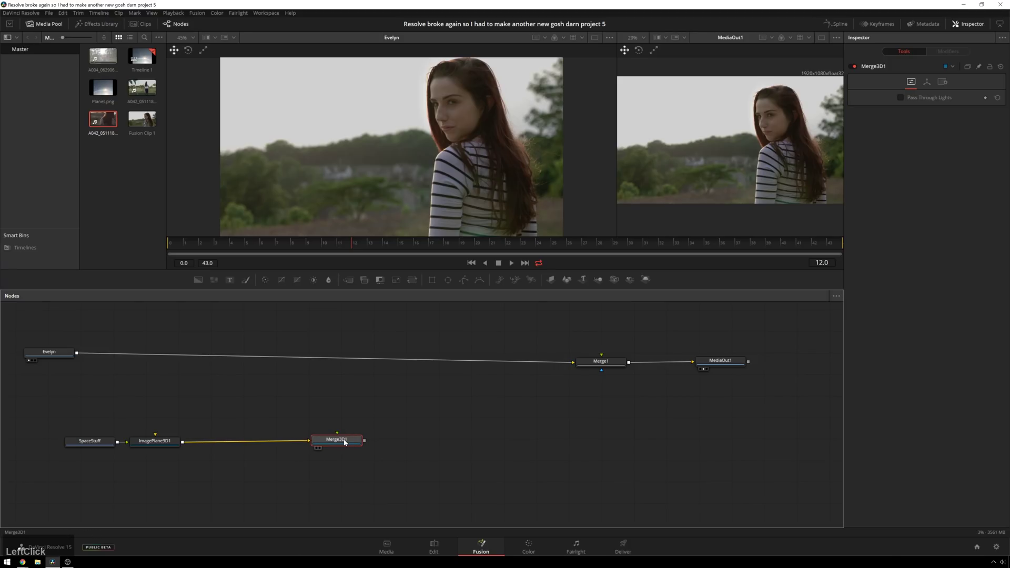
# Step: Add Renderer3D1 after Merge3D1 and rearrange the 3D chain in the graph
pyautogui.hotkey('shift', 'space')
pyautogui.write('mer')
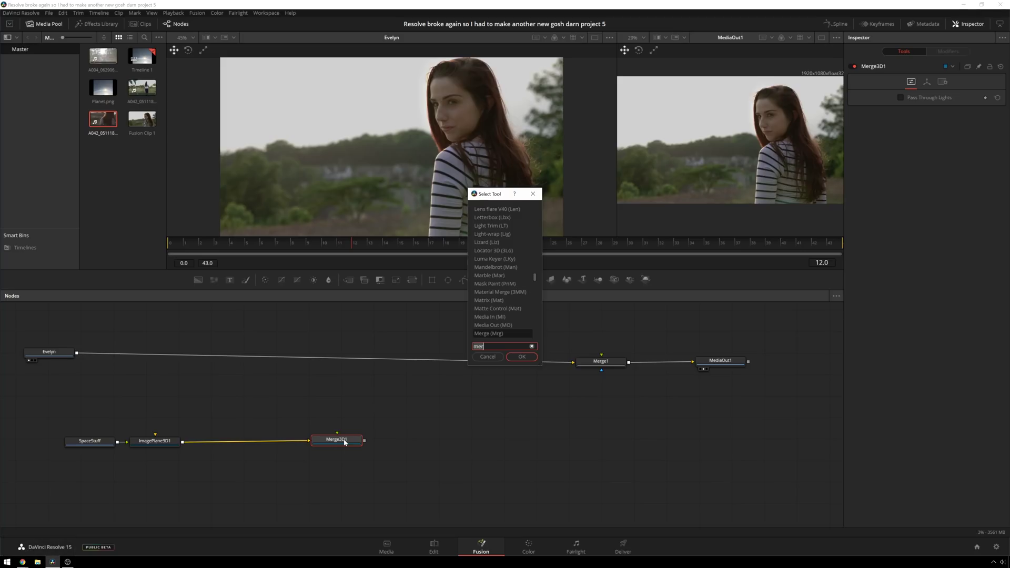
pyautogui.write('rend')
pyautogui.press('Return')
pyautogui.moveTo(449, 478); pyautogui.dragTo(260, 438)
pyautogui.moveTo(346, 461)
pyautogui.mouseDown()
pyautogui.moveTo(78, 413)
pyautogui.moveTo(122, 485)
pyautogui.moveTo(149, 489)
pyautogui.mouseUp()
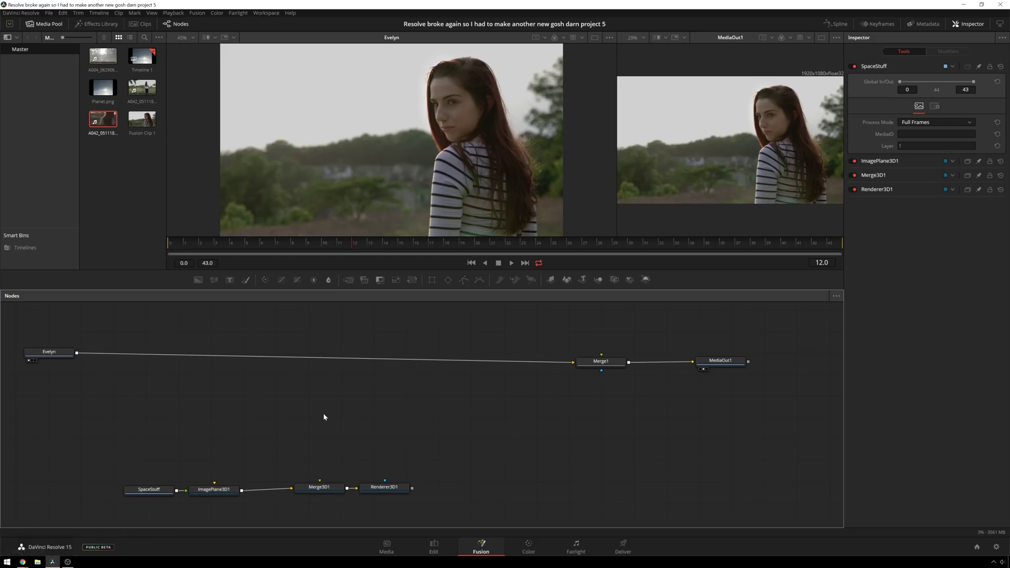
# Step: Add a Merge2 node after the woman's input node and position it before Merge1
pyautogui.click(122, 337)
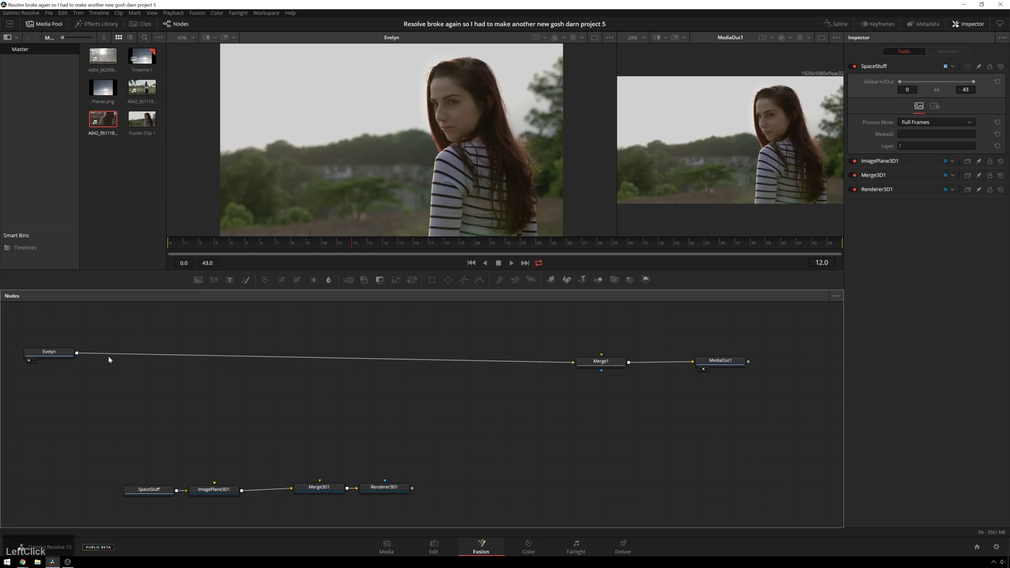
pyautogui.moveTo(66, 354); pyautogui.dragTo(86, 366)
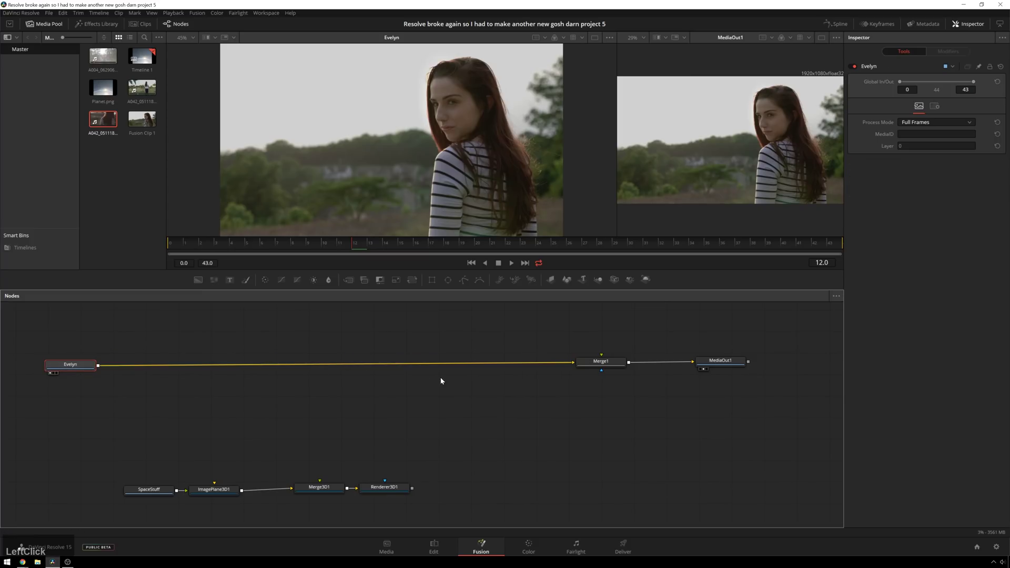
pyautogui.click(71, 364)
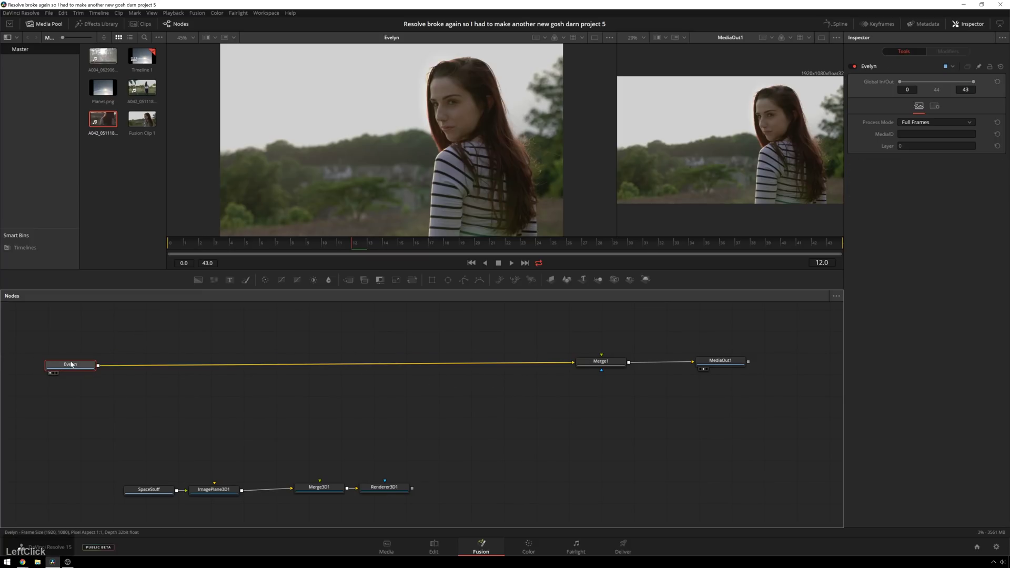
pyautogui.hotkey('ctrl', 'space')
pyautogui.write('render')
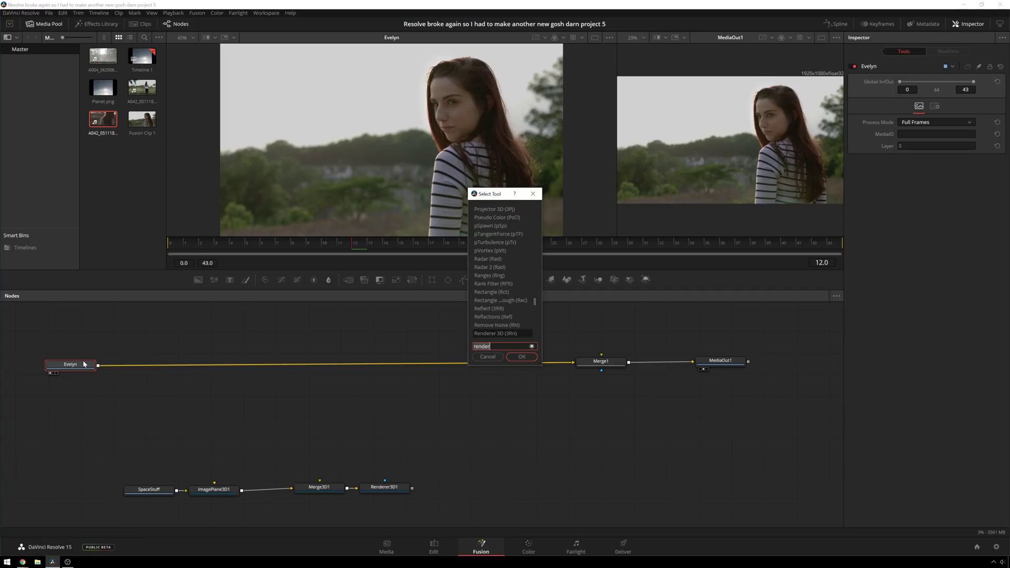
pyautogui.hotkey('ctrl', 'a')
pyautogui.write('merg')
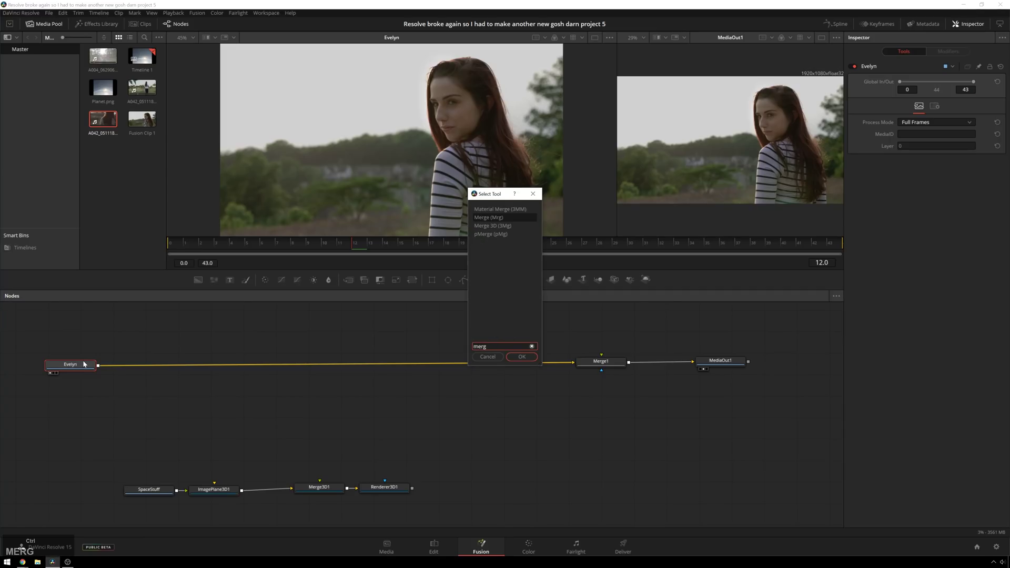
pyautogui.press('Return')
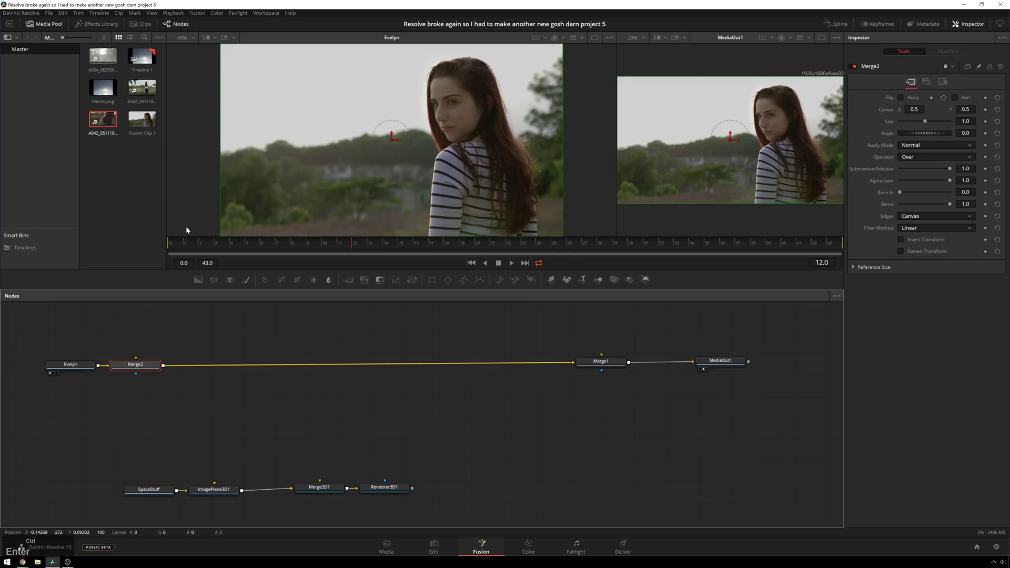
pyautogui.moveTo(128, 368); pyautogui.dragTo(185, 365)
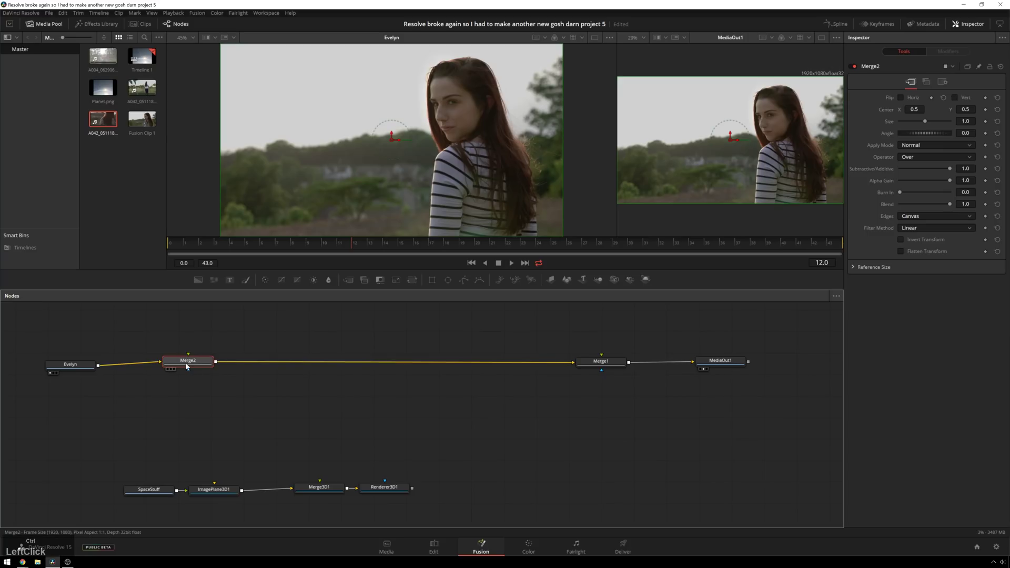
pyautogui.moveTo(188, 362); pyautogui.dragTo(182, 367)
# Step: Add a LumaKeyer1 node after Merge2 and move it right in the graph
pyautogui.hotkey('ctrl', 'space')
pyautogui.write('merg')
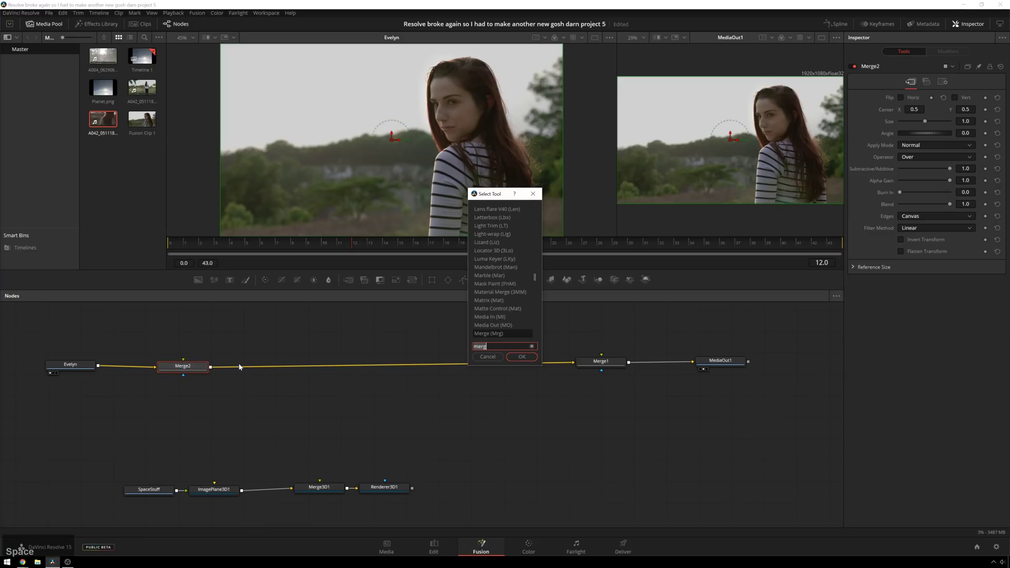
pyautogui.press('BackSpace')
pyautogui.press('BackSpace')
pyautogui.press('BackSpace')
pyautogui.press('BackSpace')
pyautogui.write('luma')
pyautogui.press('Return')
pyautogui.moveTo(252, 367); pyautogui.dragTo(280, 371)
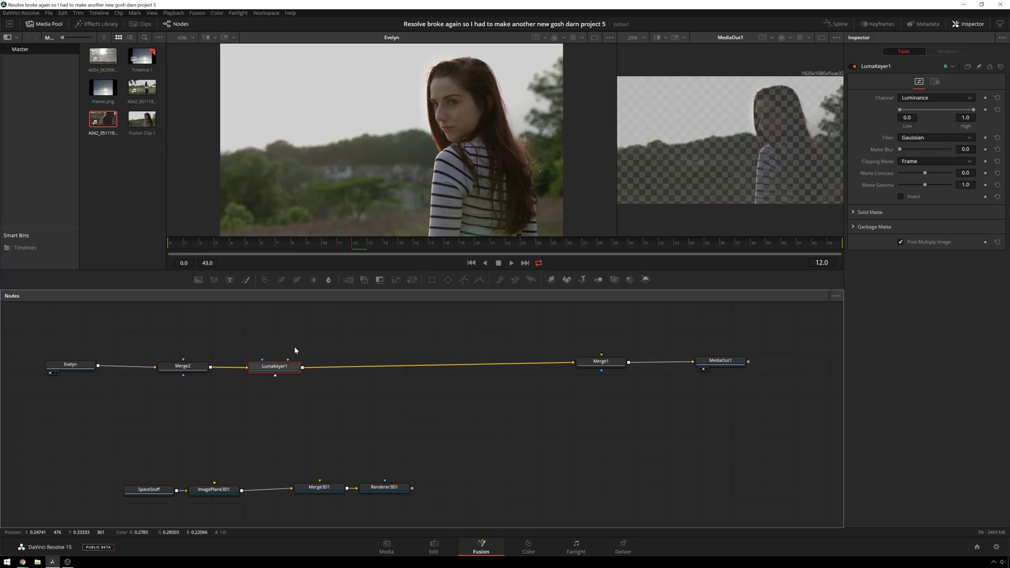
pyautogui.moveTo(295, 369); pyautogui.dragTo(337, 370)
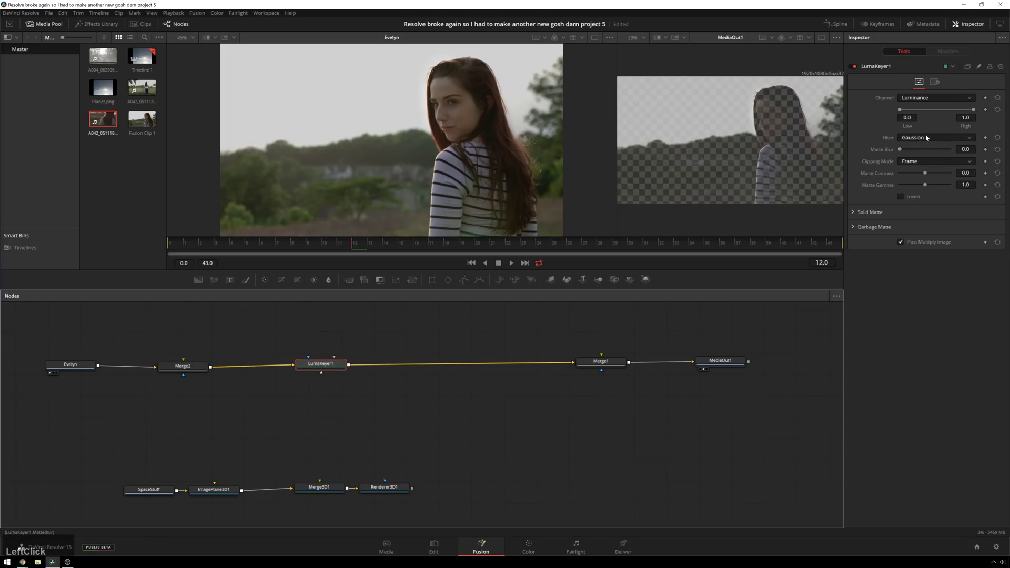
# Step: Invert the luma key and raise its low threshold to about 0.6 so the sky drops out
pyautogui.moveTo(900, 110)
pyautogui.mouseDown()
pyautogui.moveTo(916, 111)
pyautogui.moveTo(900, 111)
pyautogui.mouseUp()
pyautogui.moveTo(972, 111)
pyautogui.mouseDown()
pyautogui.moveTo(942, 110)
pyautogui.moveTo(974, 110)
pyautogui.mouseUp()
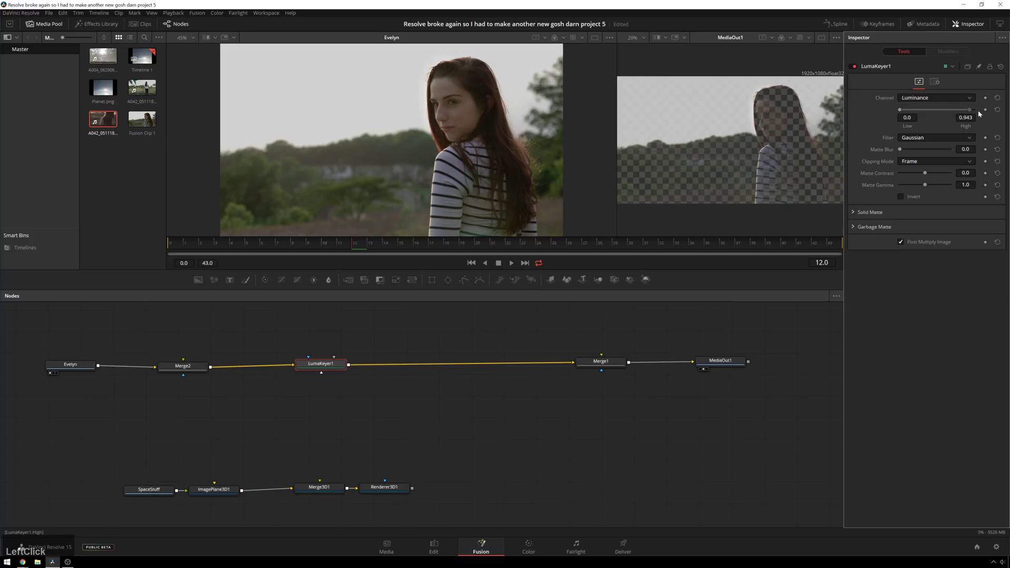
pyautogui.click(900, 196)
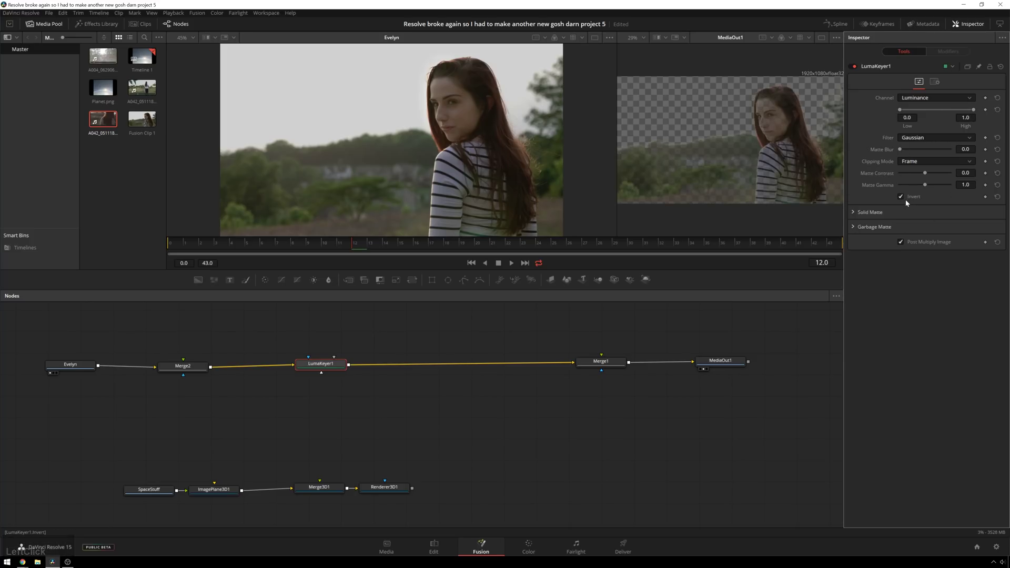
pyautogui.click(910, 112)
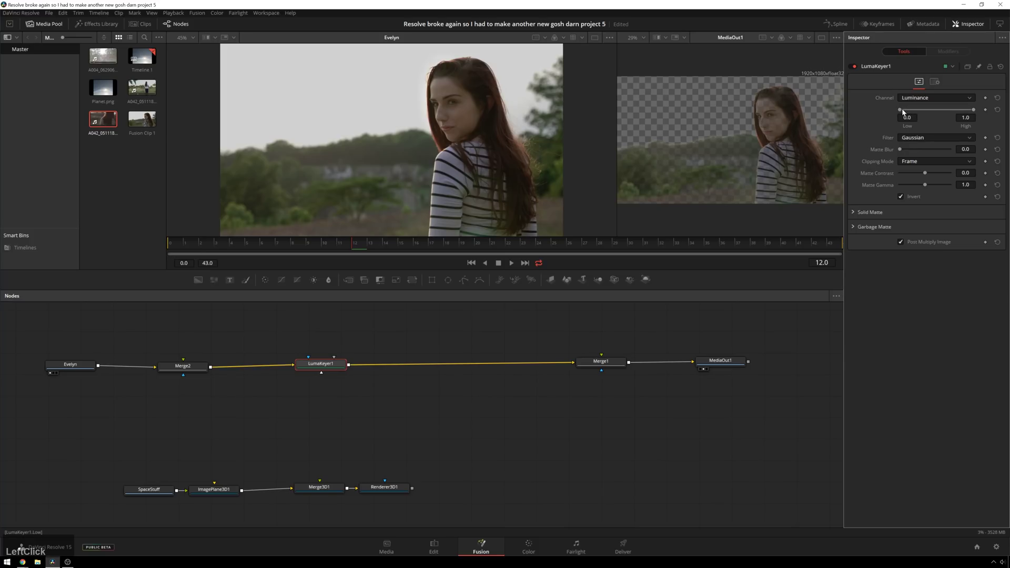
pyautogui.moveTo(902, 112); pyautogui.dragTo(926, 110)
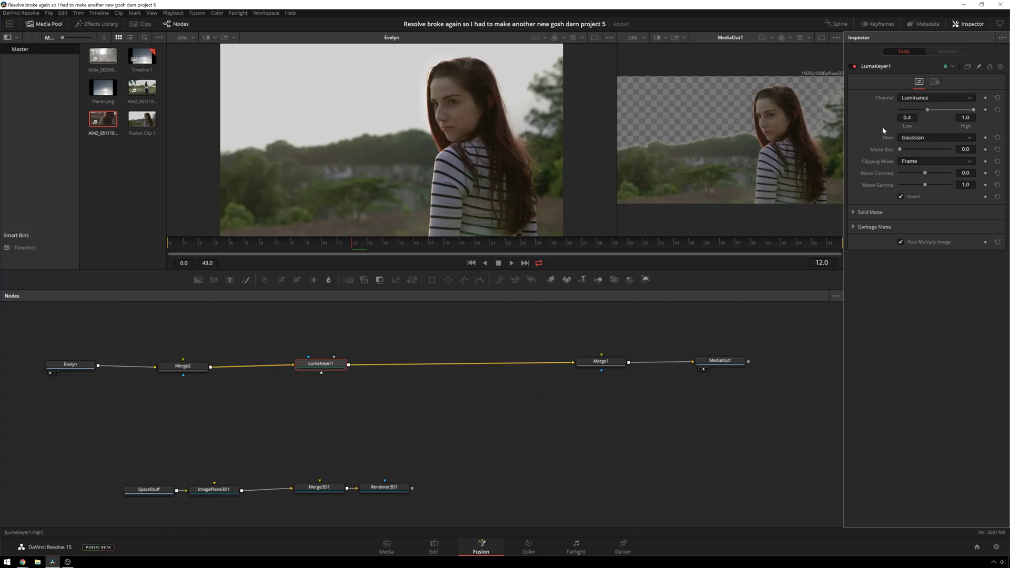
pyautogui.moveTo(927, 111); pyautogui.dragTo(942, 108)
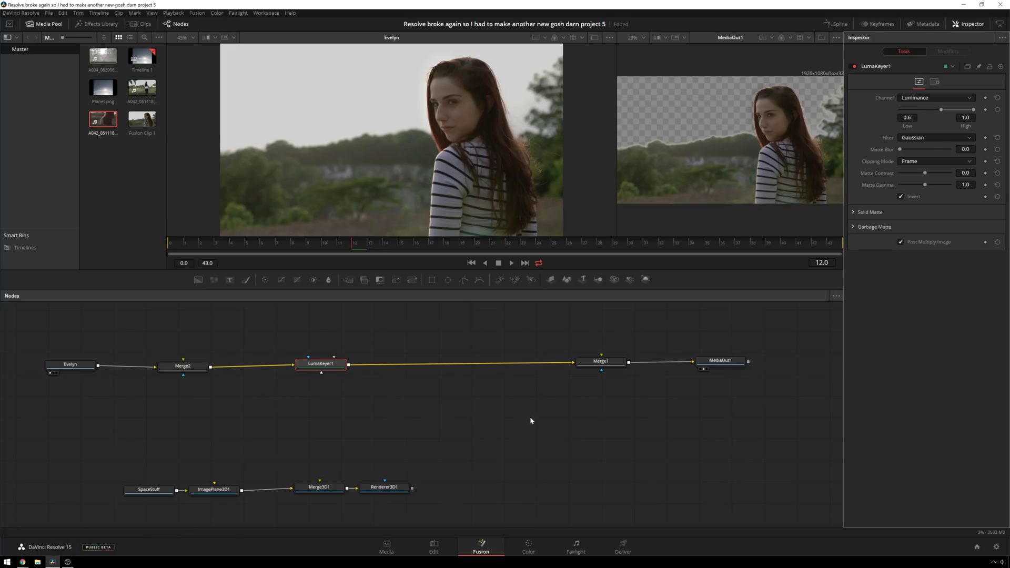
pyautogui.click(513, 451)
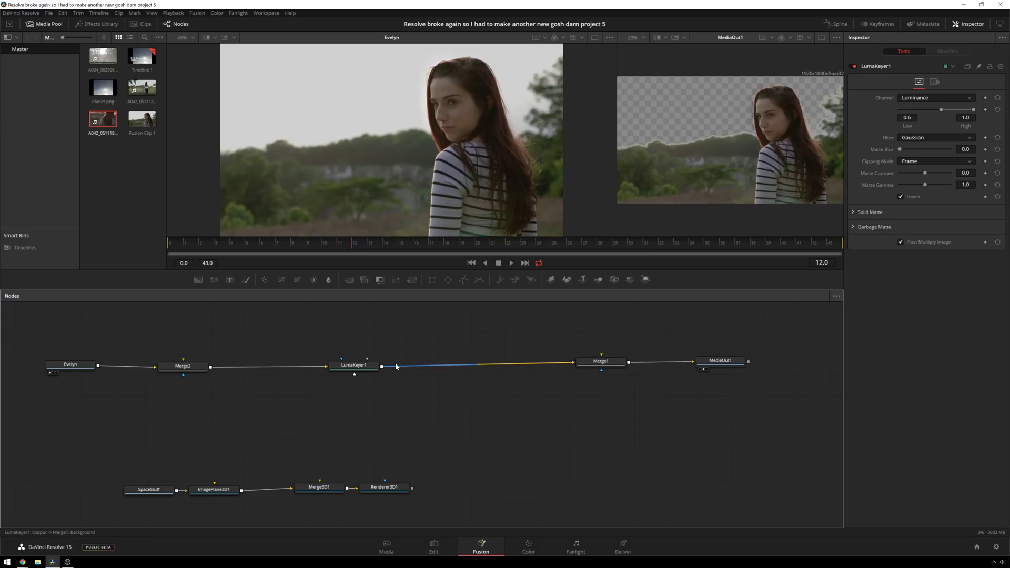
pyautogui.click(383, 371)
pyautogui.click(429, 420)
# Step: Add a Merge3 node after Renderer3D1
pyautogui.click(394, 490)
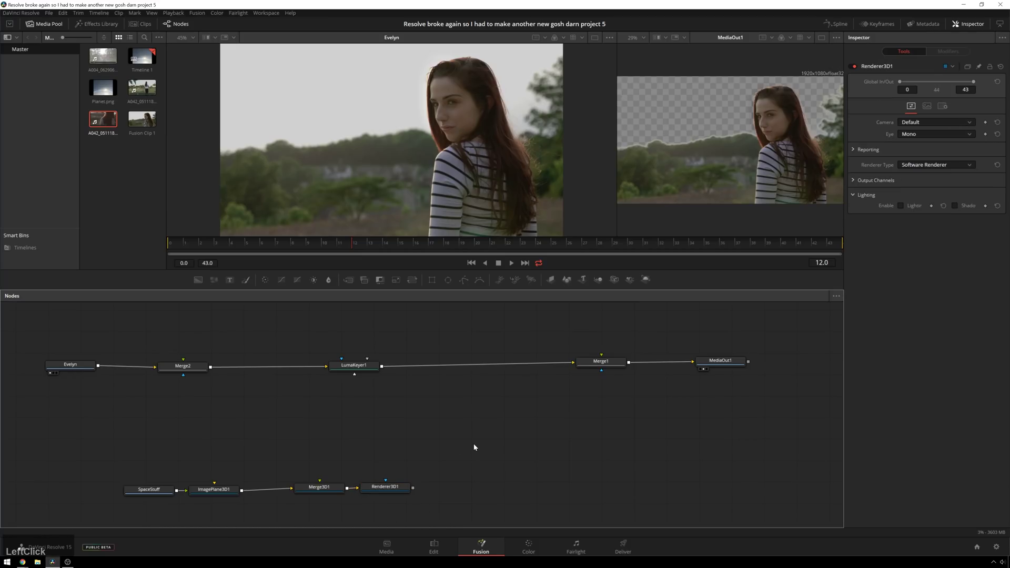
pyautogui.hotkey('shift', 'space')
pyautogui.write('mer')
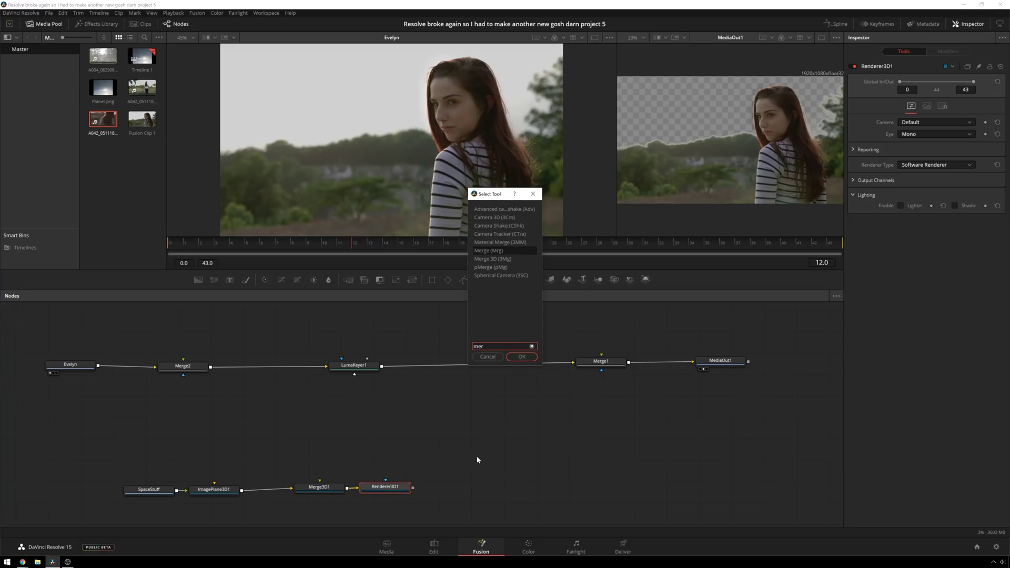
pyautogui.press('Return')
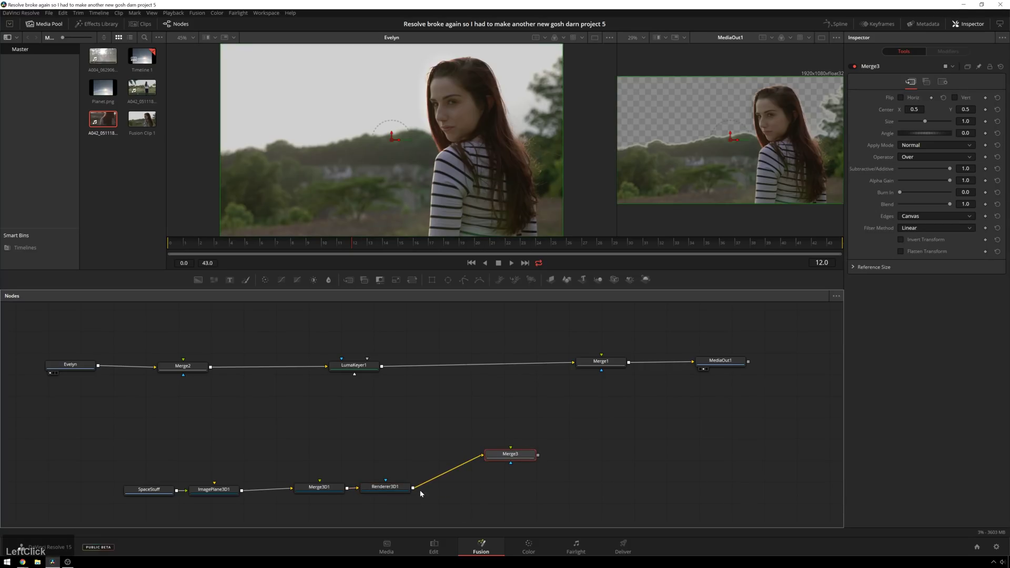
# Step: Wire Renderer3D1 as Merge3's foreground and Merge2 as its background, viewing Merge3
pyautogui.click(396, 489)
pyautogui.moveTo(442, 471); pyautogui.dragTo(515, 461)
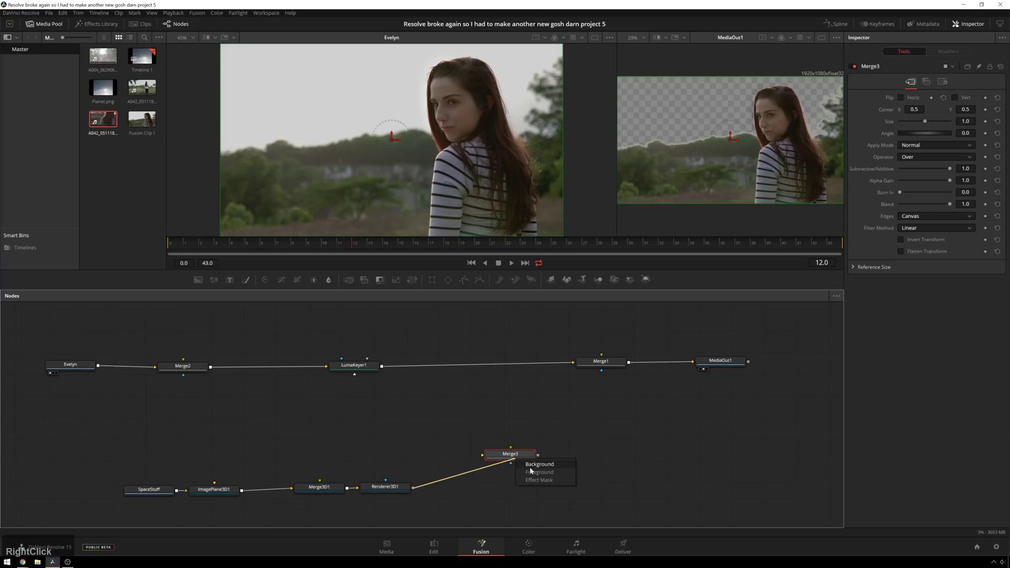
pyautogui.click(530, 467)
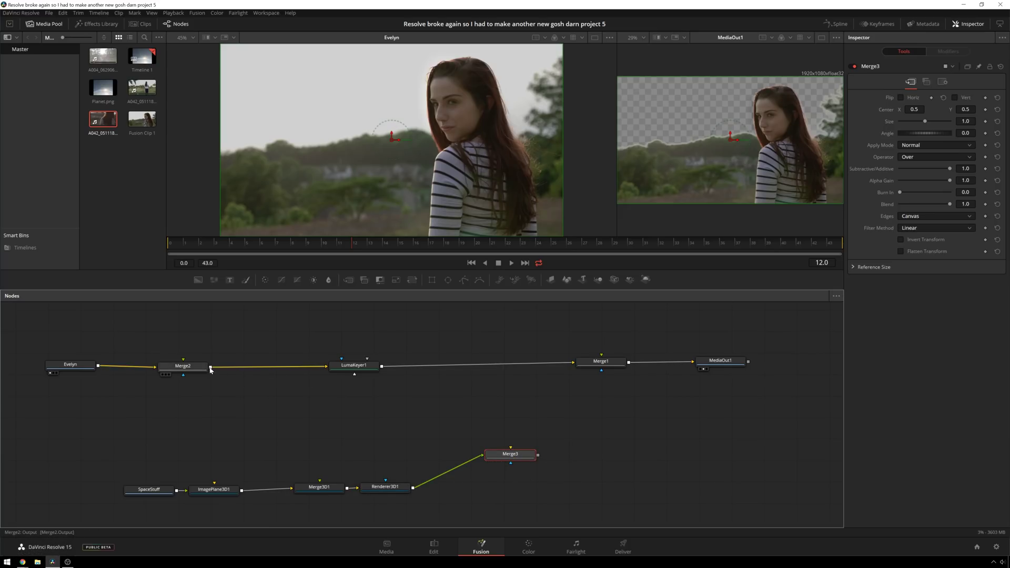
pyautogui.moveTo(210, 366); pyautogui.dragTo(503, 461)
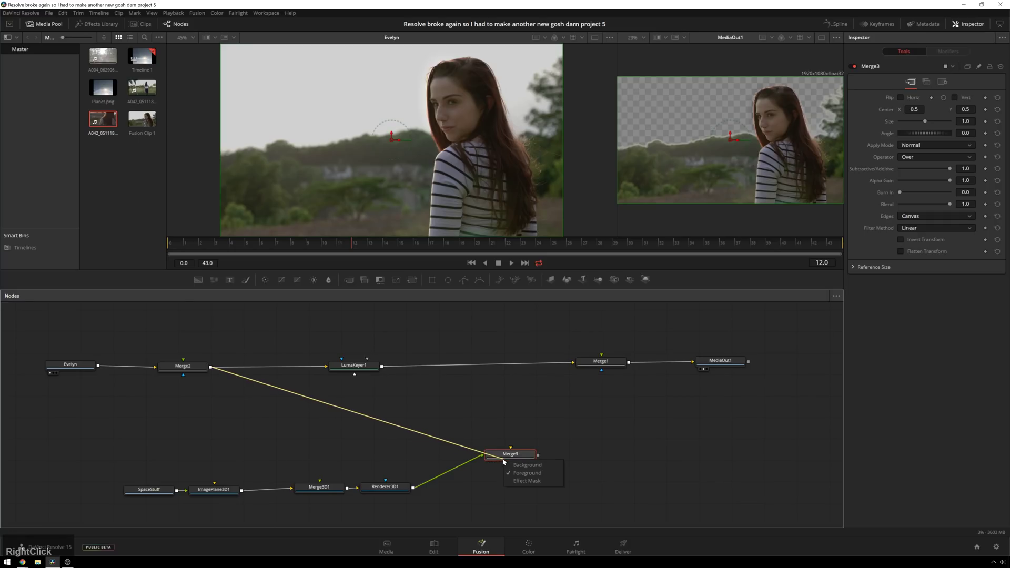
pyautogui.click(530, 465)
pyautogui.press('1')
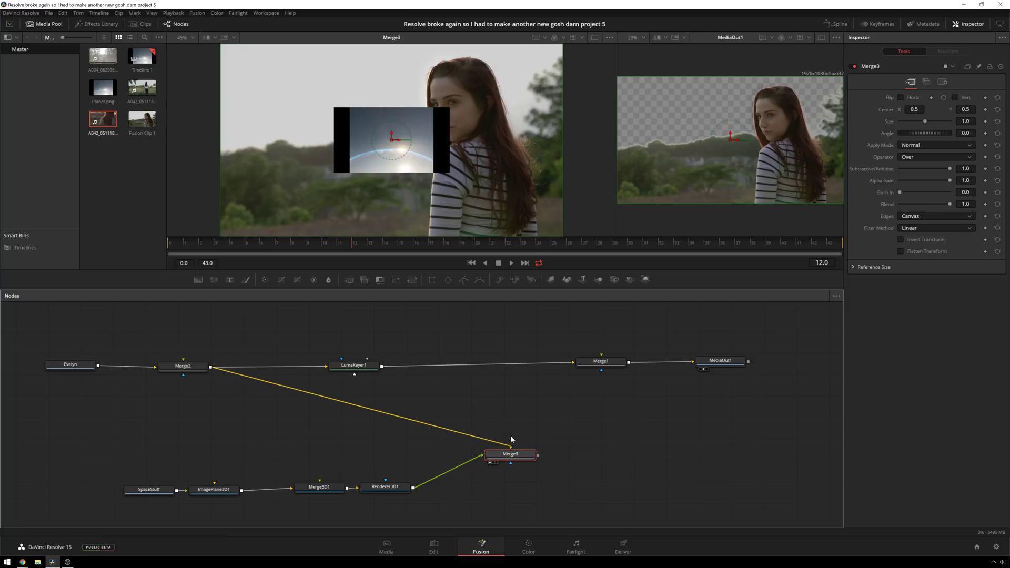
# Step: Lower Merge3's Blend to 0.937 in its Settings tab
pyautogui.click(515, 455)
pyautogui.click(941, 81)
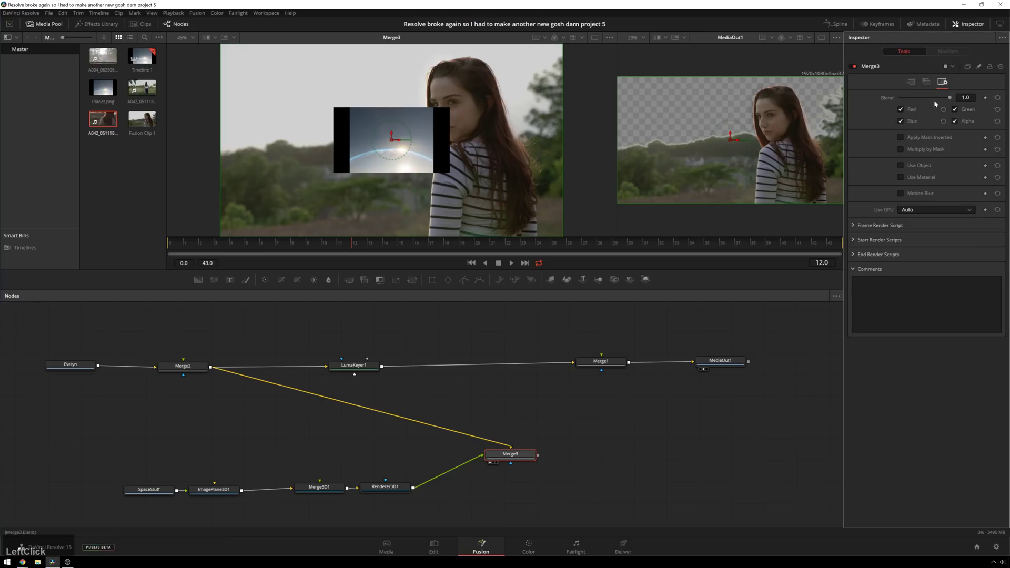
pyautogui.moveTo(947, 96); pyautogui.dragTo(942, 97)
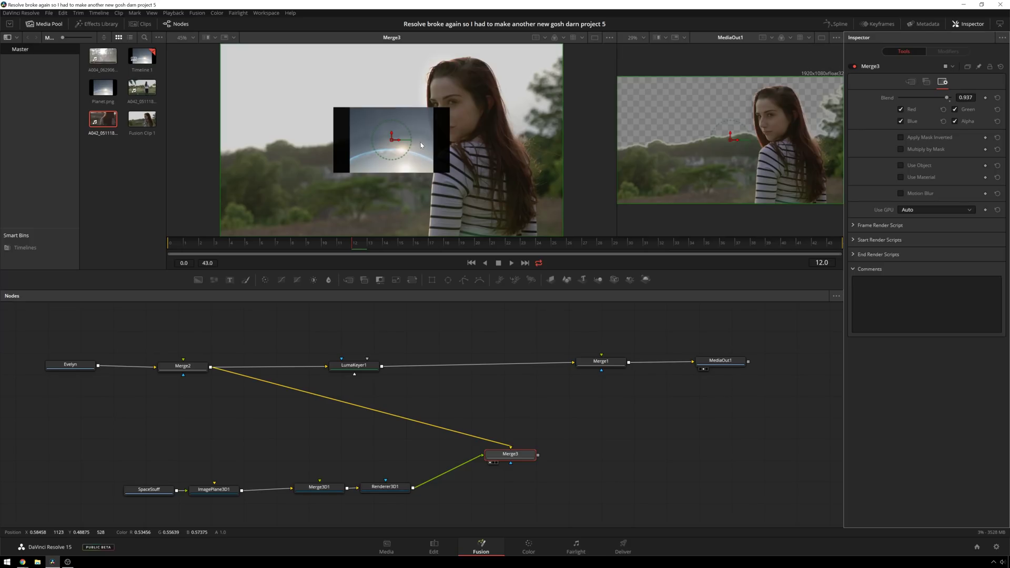
# Step: Move Merge2 to the right to make room after the woman's node
pyautogui.click(532, 460)
pyautogui.moveTo(188, 367); pyautogui.dragTo(274, 371)
pyautogui.click(320, 421)
# Step: Insert a CameraTracker1 node after the woman's input node and move it along the link
pyautogui.click(66, 366)
pyautogui.hotkey('shift', 'space')
pyautogui.write('mer')
pyautogui.press('BackSpace')
pyautogui.press('BackSpace')
pyautogui.press('BackSpace')
pyautogui.write('cm')
pyautogui.press('BackSpace')
pyautogui.write('amera')
pyautogui.press('Down')
pyautogui.press('Down')
pyautogui.press('Return')
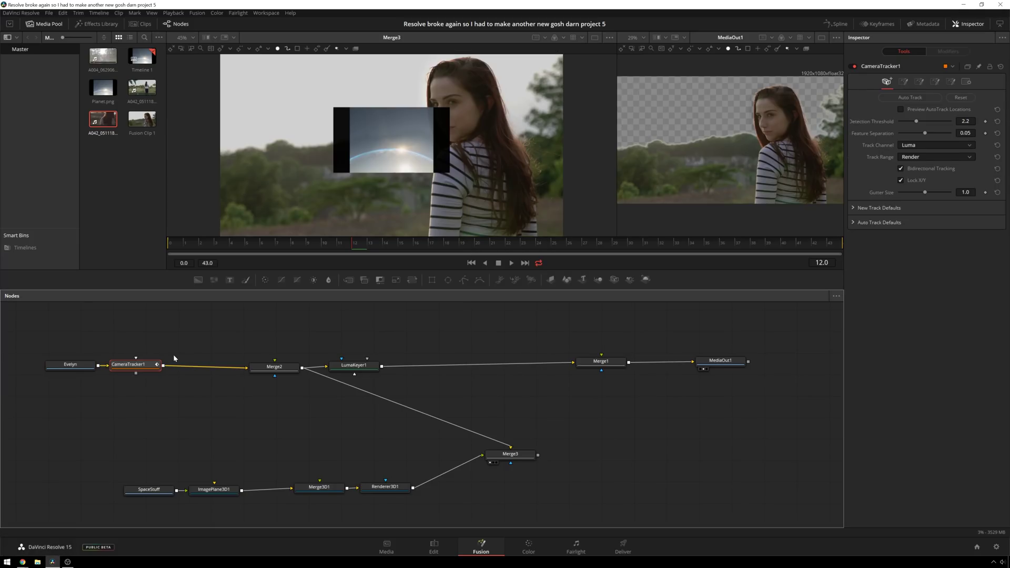
pyautogui.click(162, 370)
pyautogui.moveTo(162, 370); pyautogui.dragTo(195, 370)
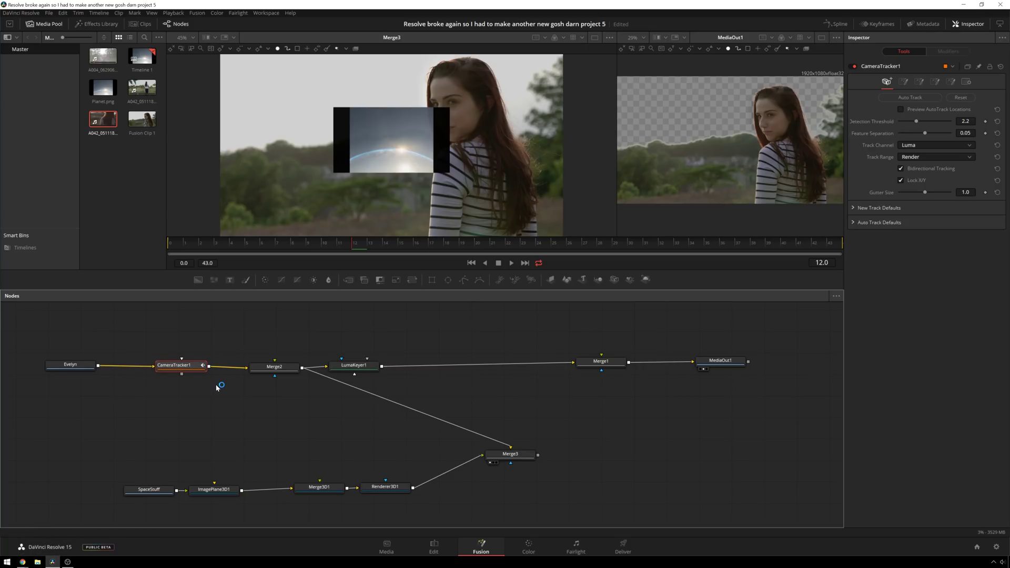
# Step: Scrub the timeline ahead to preview, then return to frame 6
pyautogui.moveTo(346, 248); pyautogui.dragTo(698, 244)
pyautogui.press('Left')
pyautogui.press('Left')
pyautogui.press('Left')
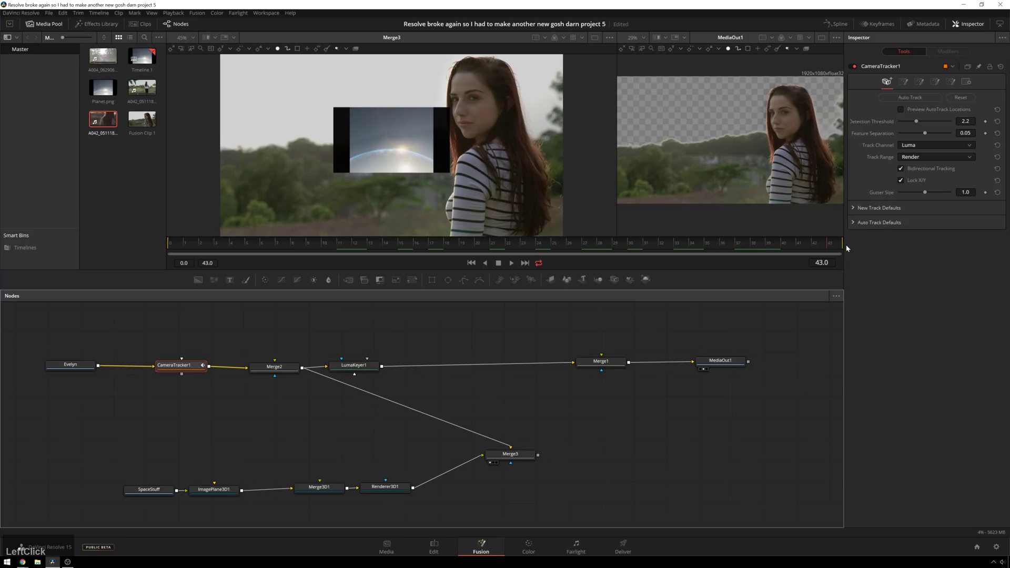
pyautogui.moveTo(462, 245); pyautogui.dragTo(261, 244)
# Step: Add a Rectangle1 mask node and place it below the woman's input node
pyautogui.hotkey('shift', 'space')
pyautogui.write('camera')
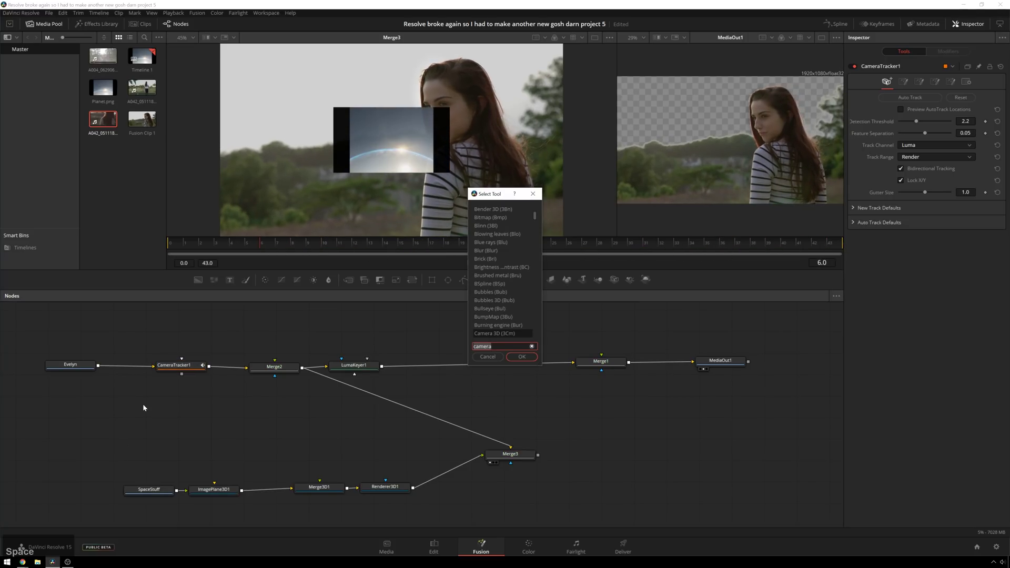
pyautogui.press('BackSpace')
pyautogui.press('BackSpace')
pyautogui.press('BackSpace')
pyautogui.press('BackSpace')
pyautogui.press('BackSpace')
pyautogui.press('BackSpace')
pyautogui.write('rec')
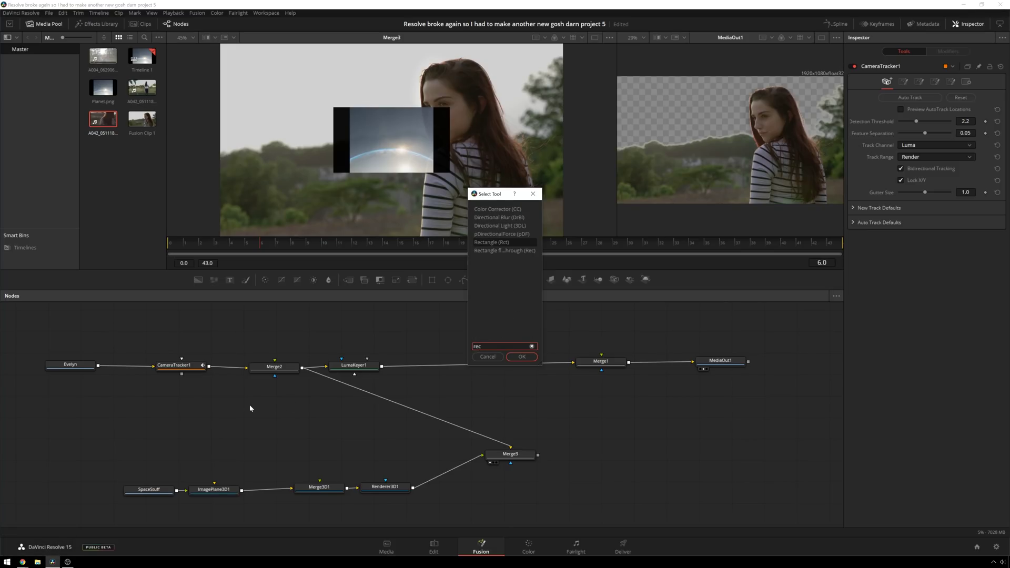
pyautogui.press('KP_Enter')
pyautogui.moveTo(135, 412); pyautogui.dragTo(95, 411)
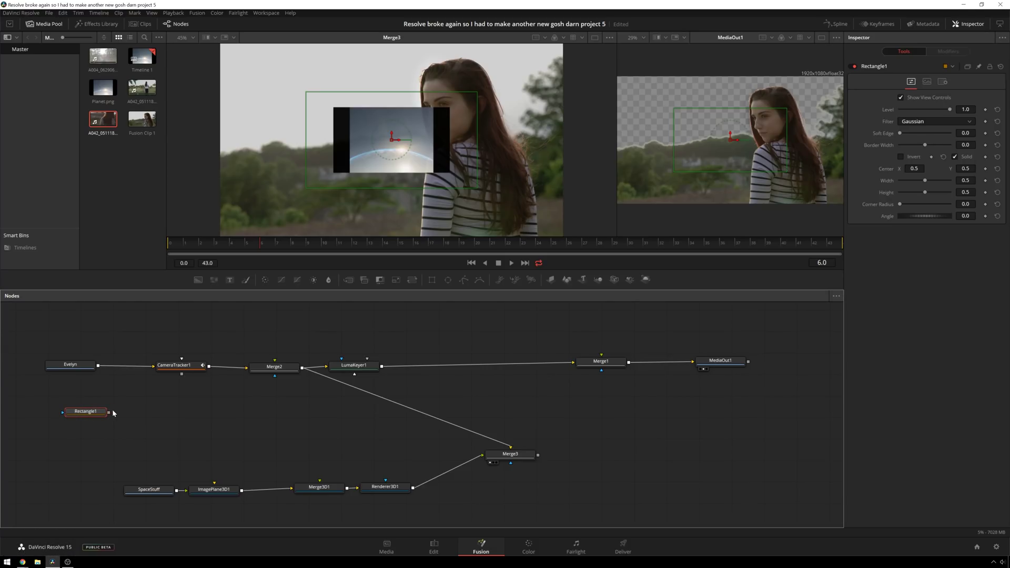
# Step: Connect Rectangle1 to CameraTracker1's Track Mask input and invert the mask
pyautogui.rightClick(122, 425)
pyautogui.moveTo(109, 413); pyautogui.dragTo(182, 368)
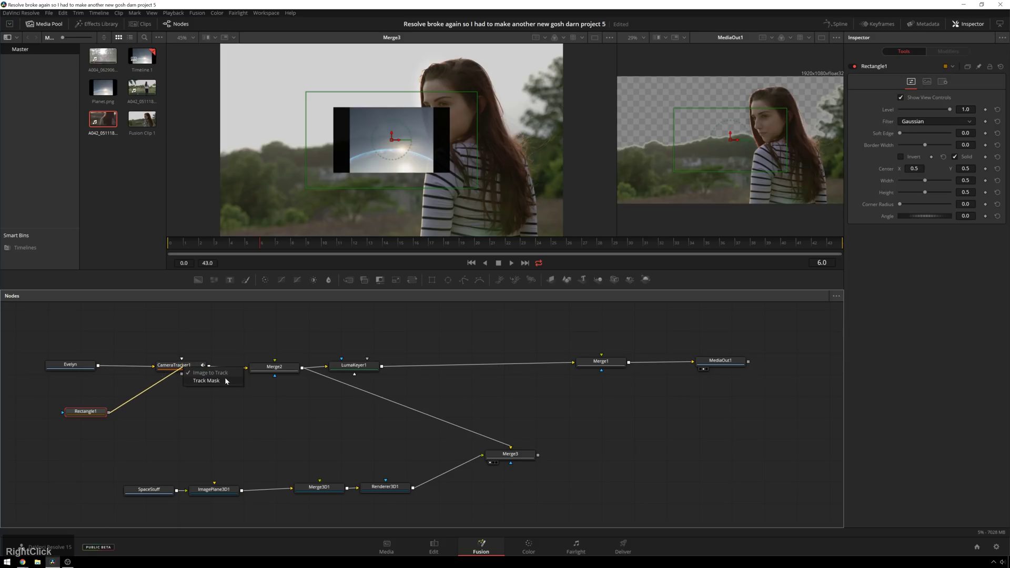
pyautogui.click(226, 381)
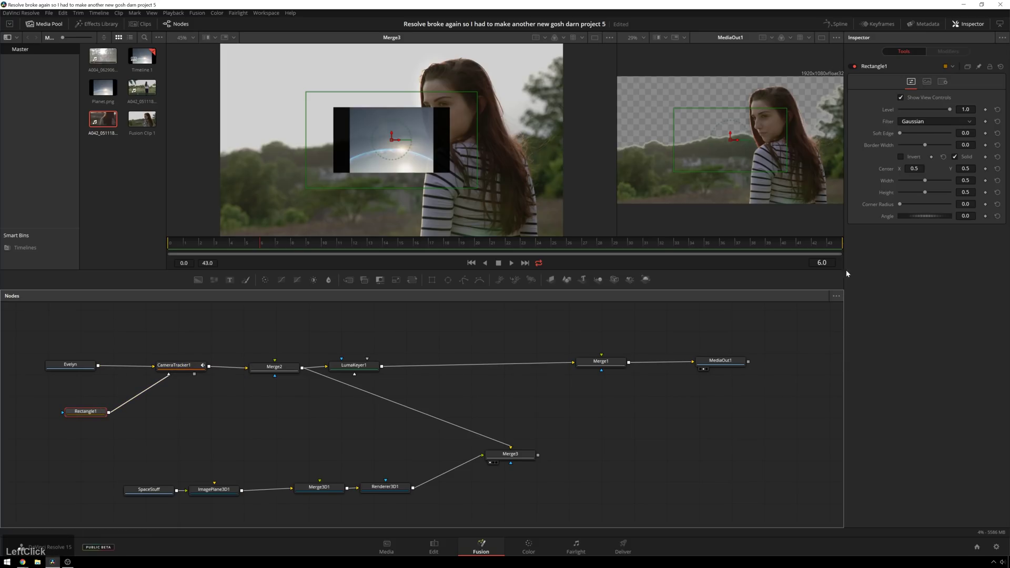
pyautogui.click(900, 157)
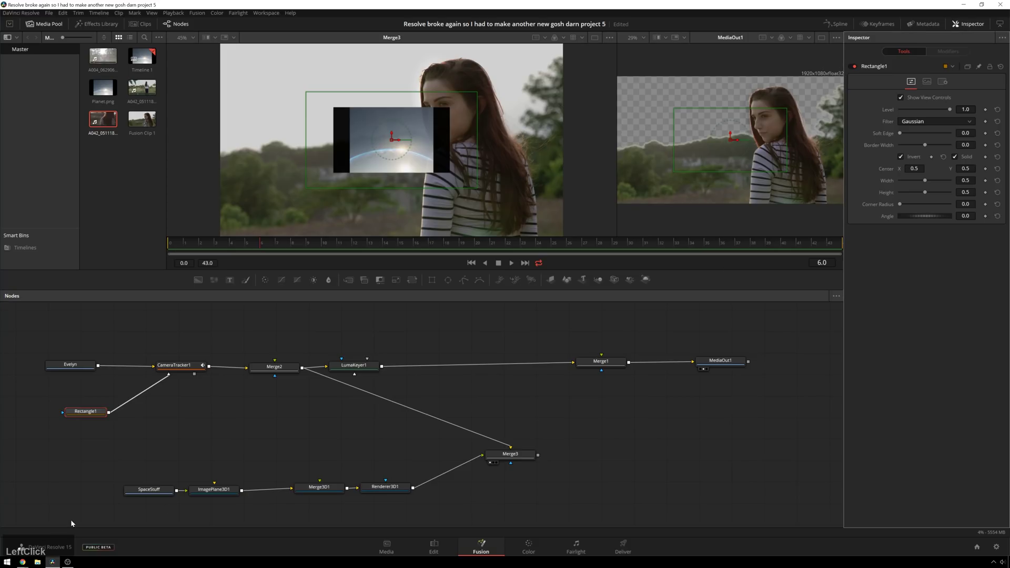
# Step: Place the rectangle mask over the woman on the right, sized to width 0.40 and full height 1.0
pyautogui.press('1')
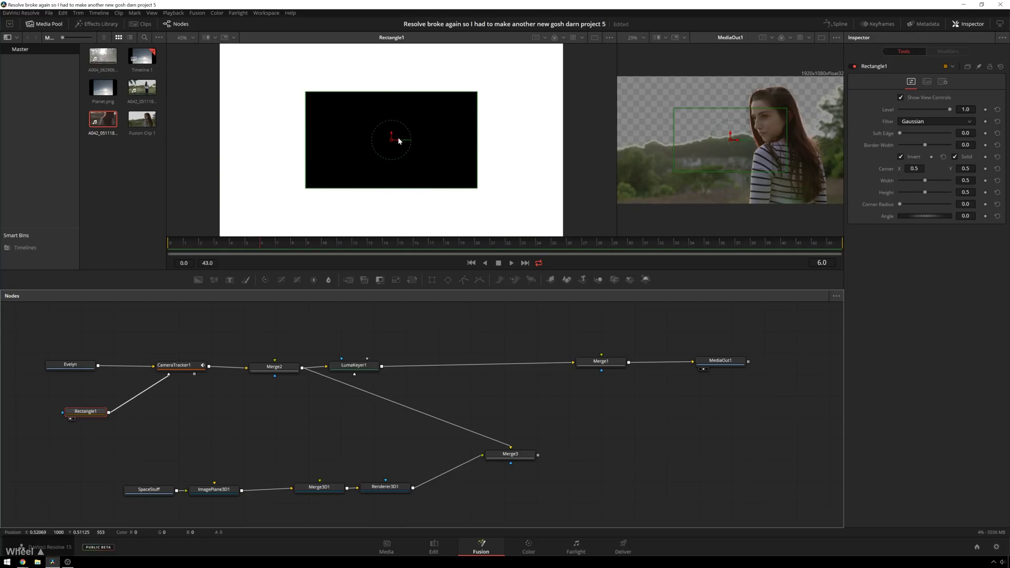
pyautogui.moveTo(392, 142); pyautogui.dragTo(460, 149)
pyautogui.moveTo(925, 181); pyautogui.dragTo(956, 193)
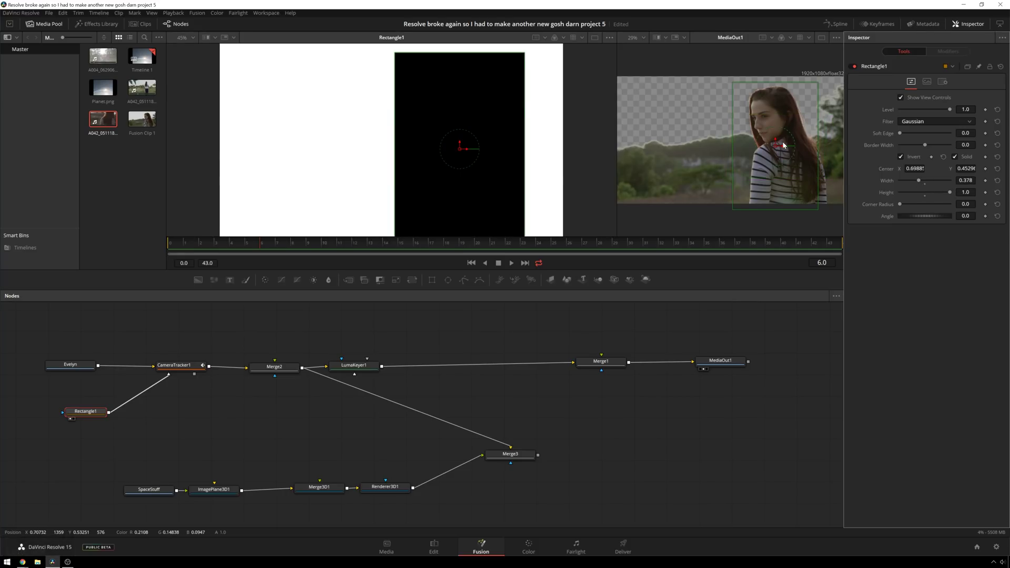
pyautogui.moveTo(777, 143); pyautogui.dragTo(792, 146)
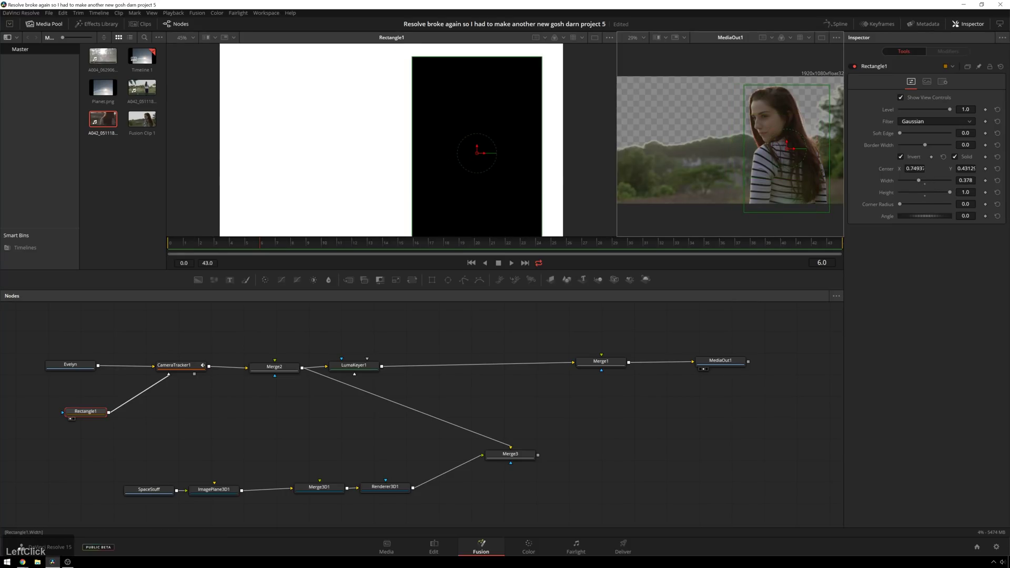
pyautogui.moveTo(919, 181); pyautogui.dragTo(924, 184)
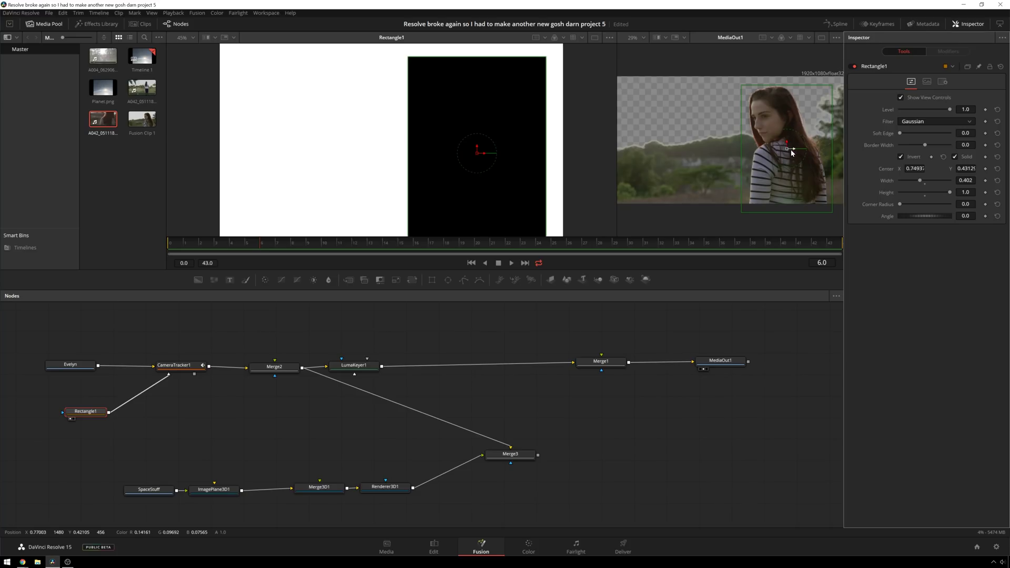
pyautogui.moveTo(787, 149); pyautogui.dragTo(785, 148)
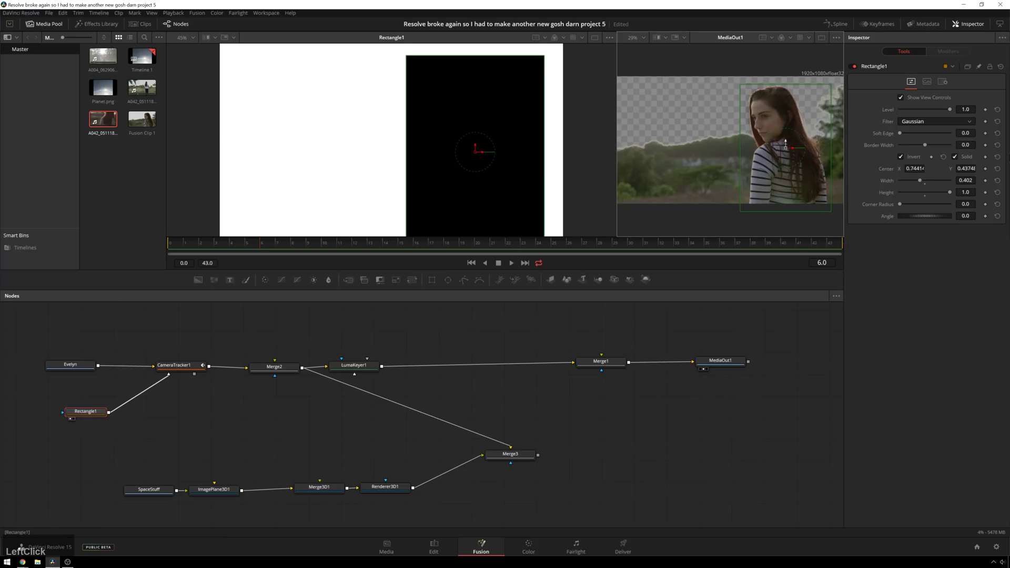
# Step: Keyframe the mask Center and position it over the woman at frames 0, 43 and 23
pyautogui.click(985, 169)
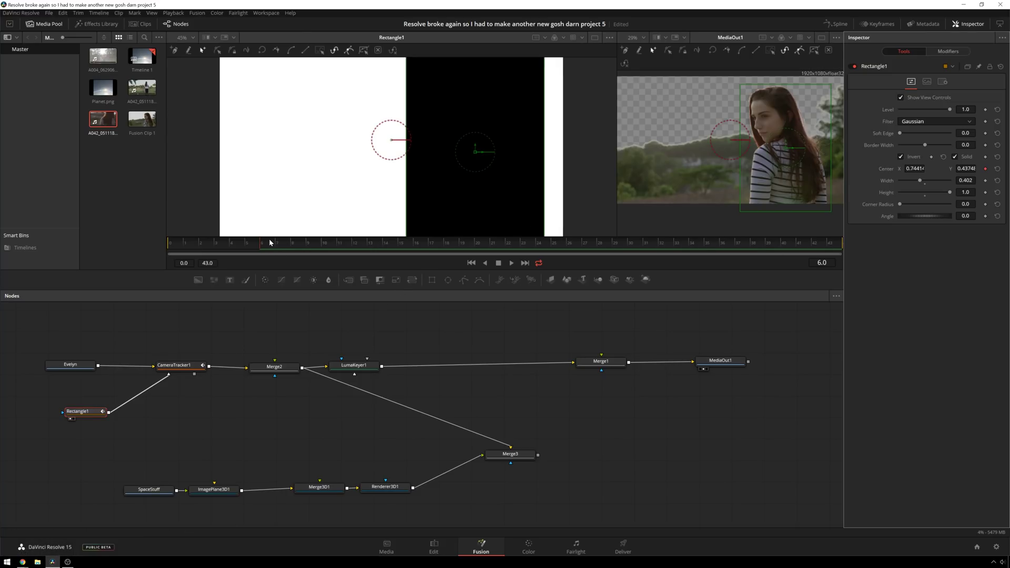
pyautogui.moveTo(256, 243); pyautogui.dragTo(138, 245)
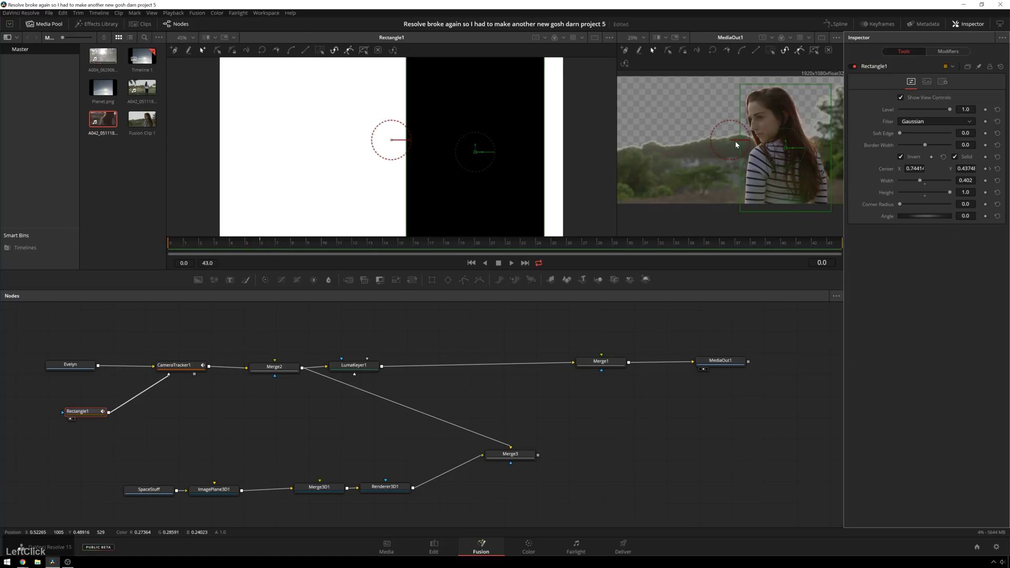
pyautogui.moveTo(783, 151); pyautogui.dragTo(785, 150)
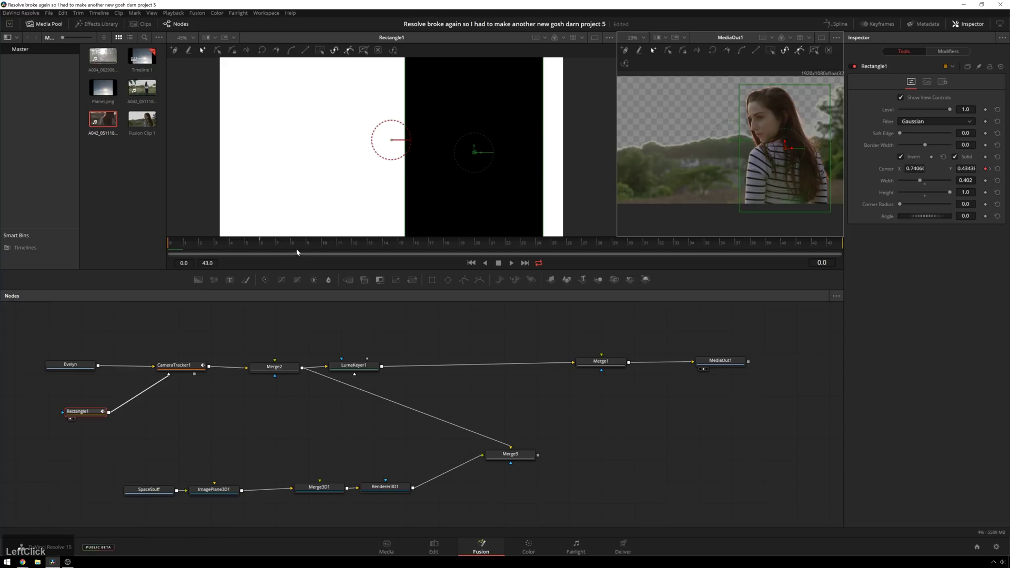
pyautogui.moveTo(386, 243); pyautogui.dragTo(869, 244)
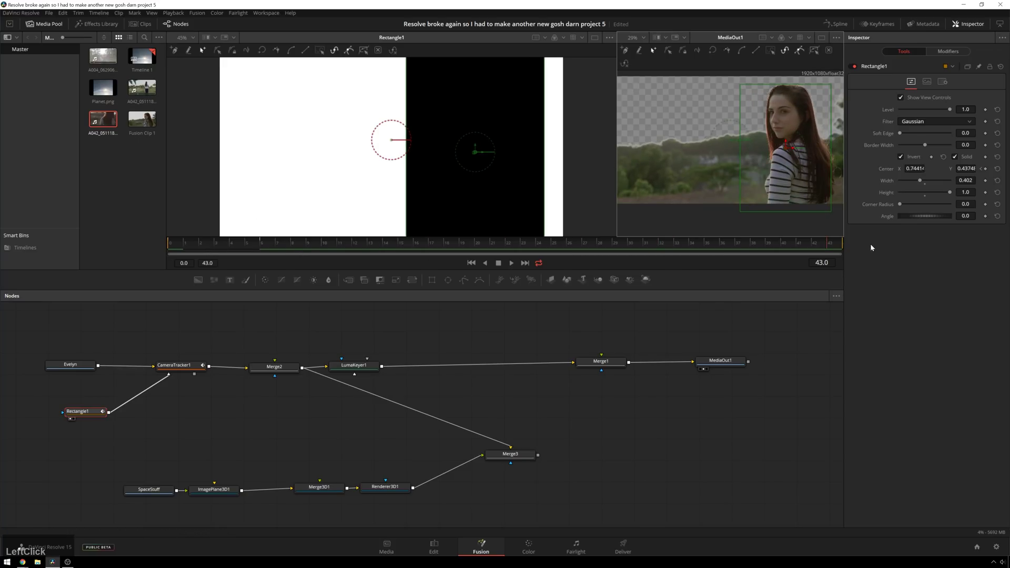
pyautogui.moveTo(787, 152); pyautogui.dragTo(797, 151)
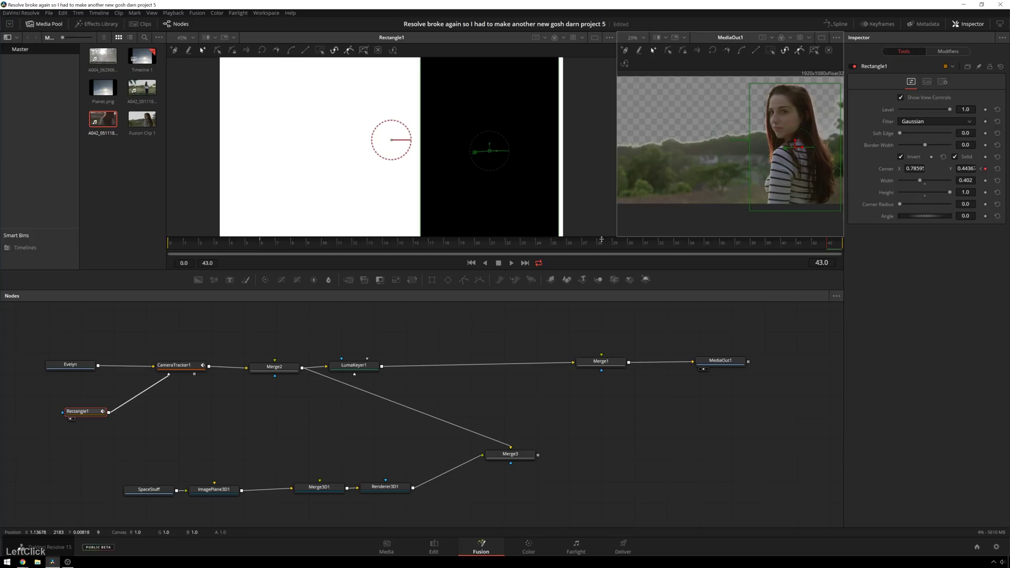
pyautogui.click(530, 245)
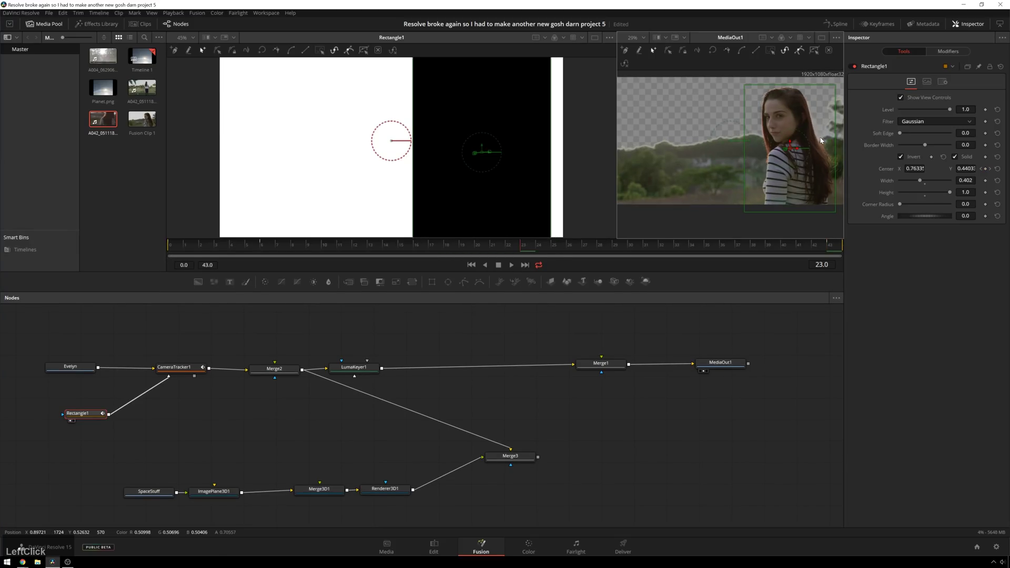
pyautogui.moveTo(794, 152); pyautogui.dragTo(797, 153)
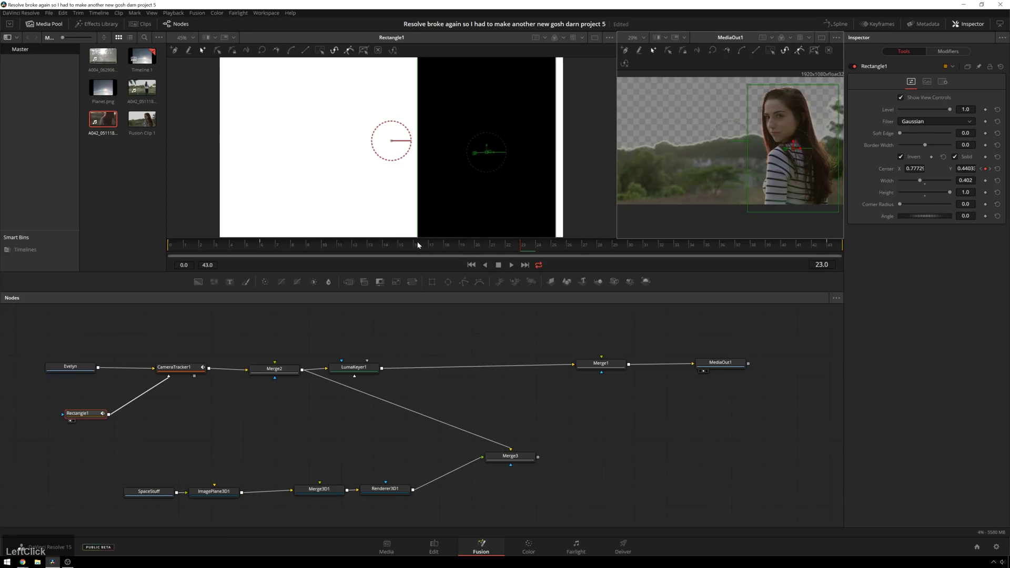
# Step: Scrub from frame 0 to 43 to review the mask animation, then save the project
pyautogui.moveTo(406, 242); pyautogui.dragTo(45, 240)
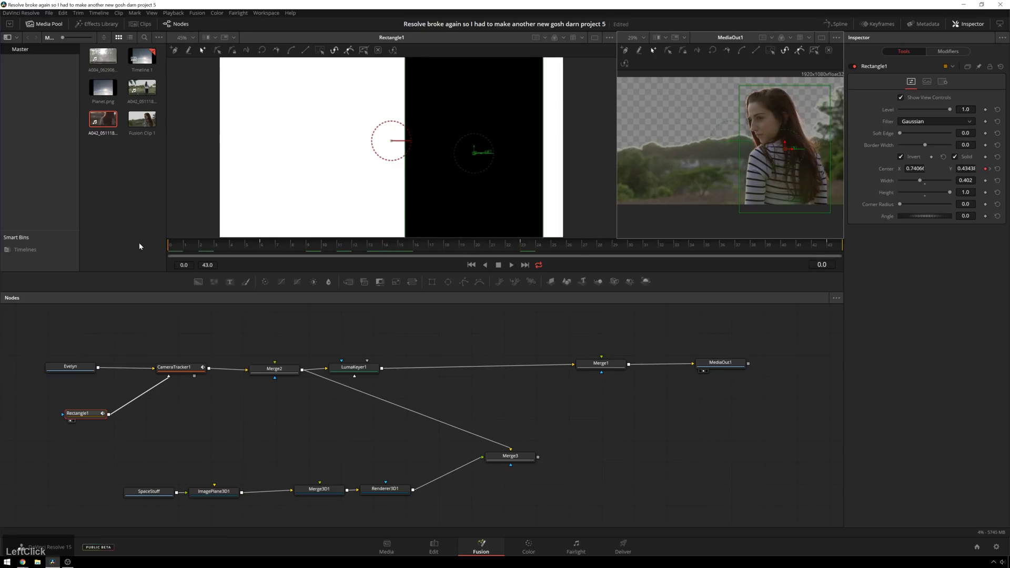
pyautogui.moveTo(140, 246); pyautogui.dragTo(868, 246)
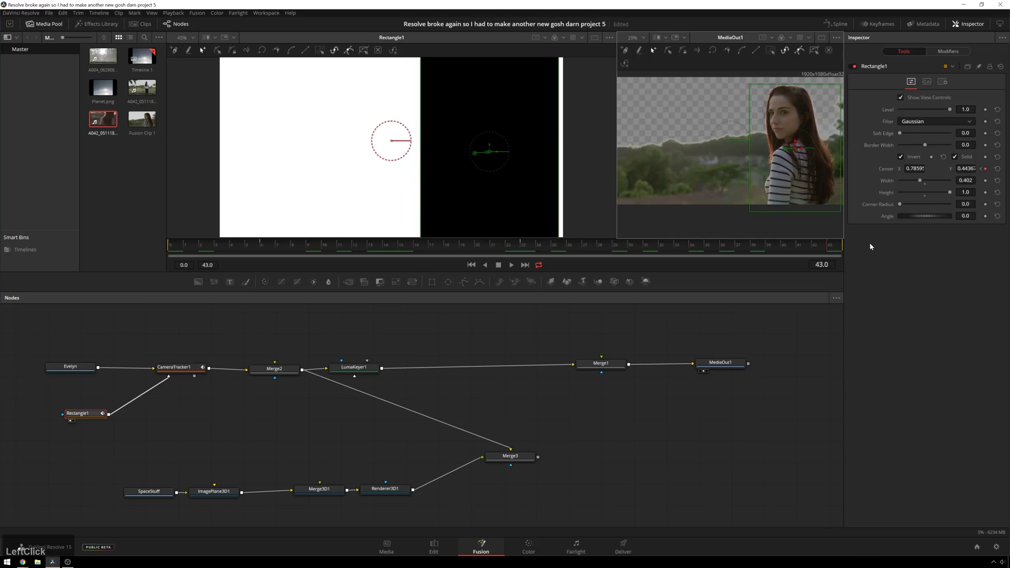
pyautogui.click(663, 328)
pyautogui.hotkey('ctrl', 's')
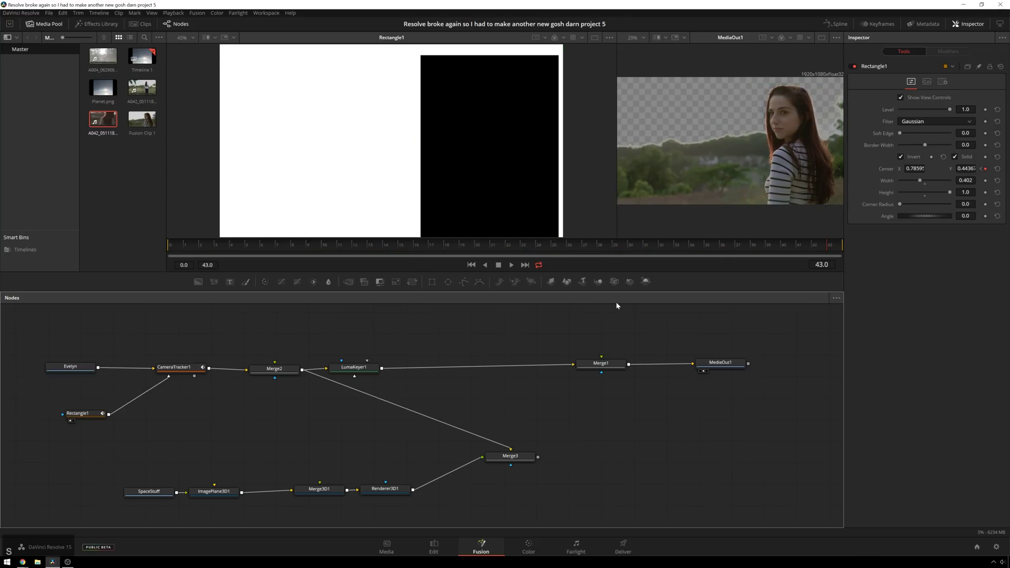
# Step: Show CameraTracker1 in the left viewer, save, and start auto-tracking features in the Evelyn footage
pyautogui.click(180, 370)
pyautogui.press('1')
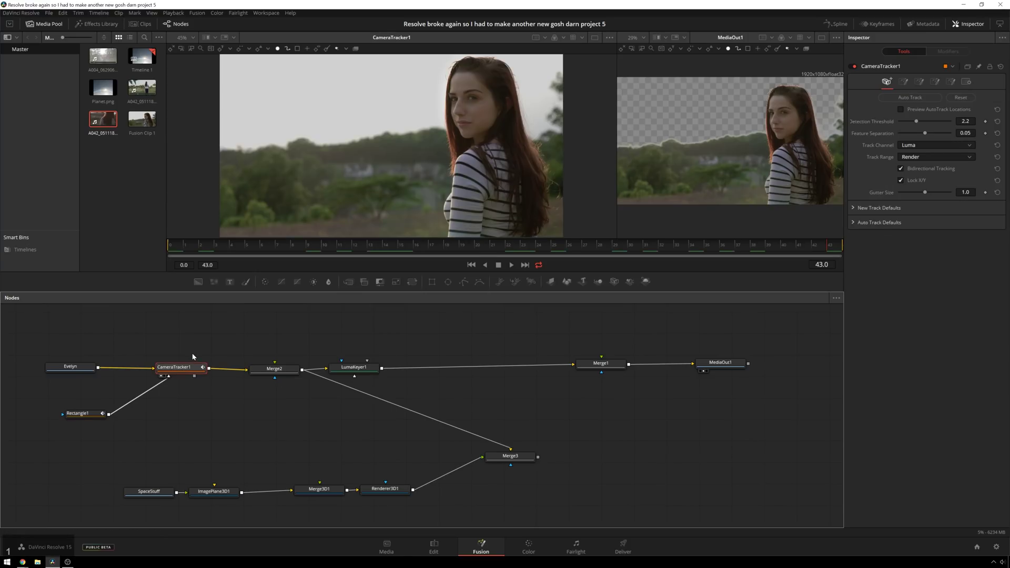
pyautogui.scroll(-2, 384, 167)
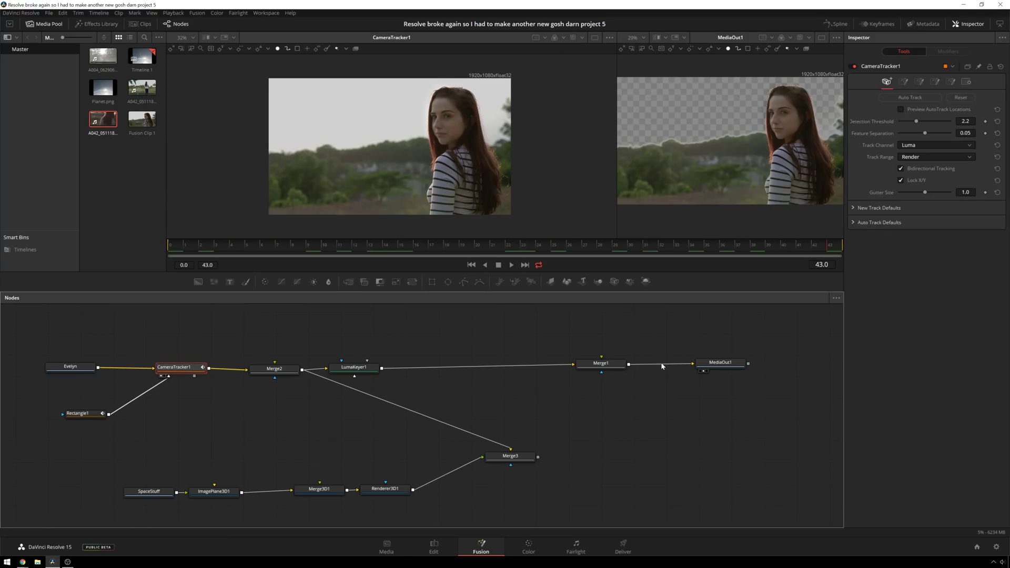
pyautogui.hotkey('ctrl', 's')
pyautogui.click(920, 98)
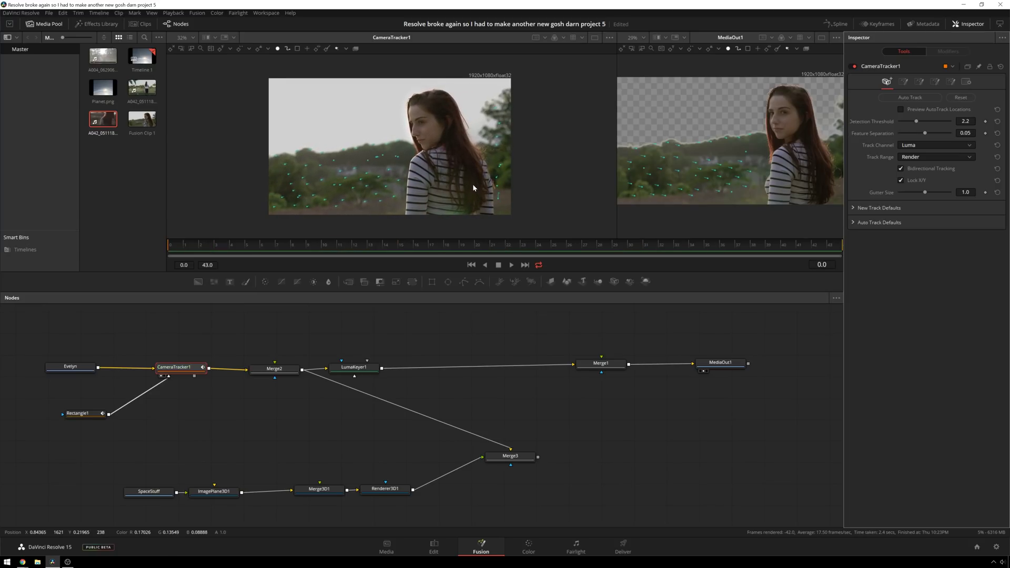
# Step: Save, track features through the whole clip, and run the camera solve
pyautogui.hotkey('ctrl', 's')
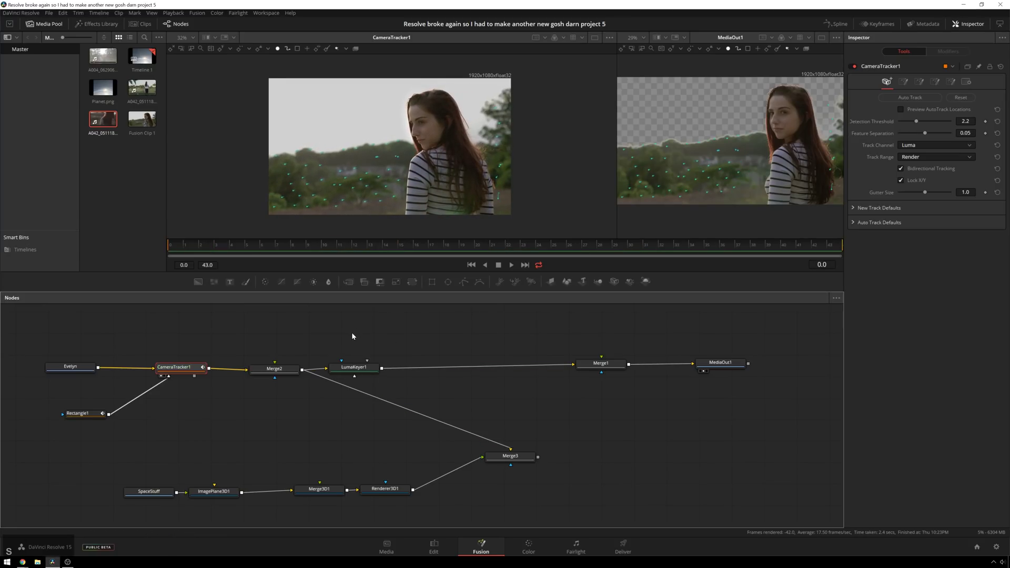
pyautogui.click(934, 96)
pyautogui.click(918, 82)
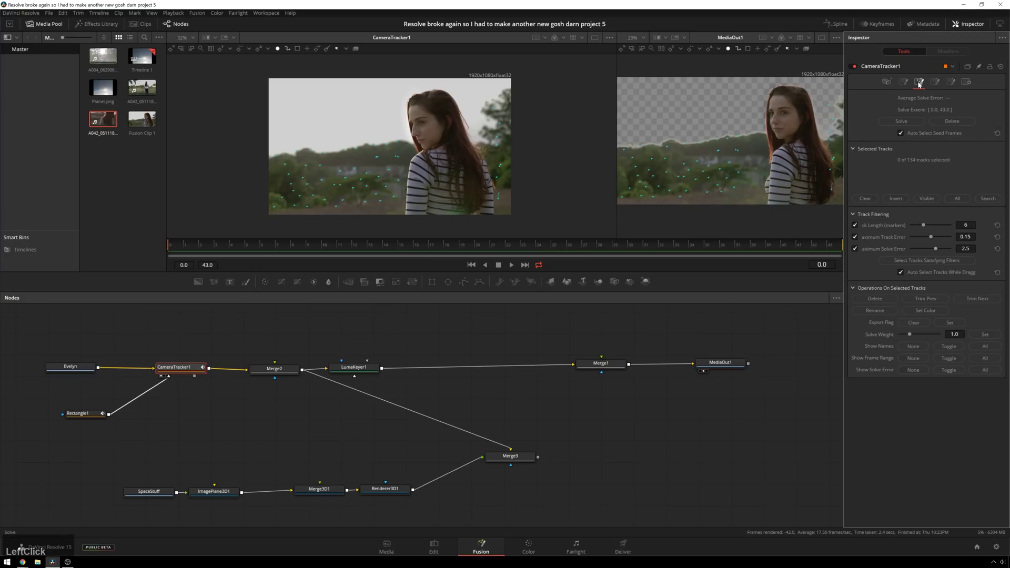
pyautogui.click(914, 121)
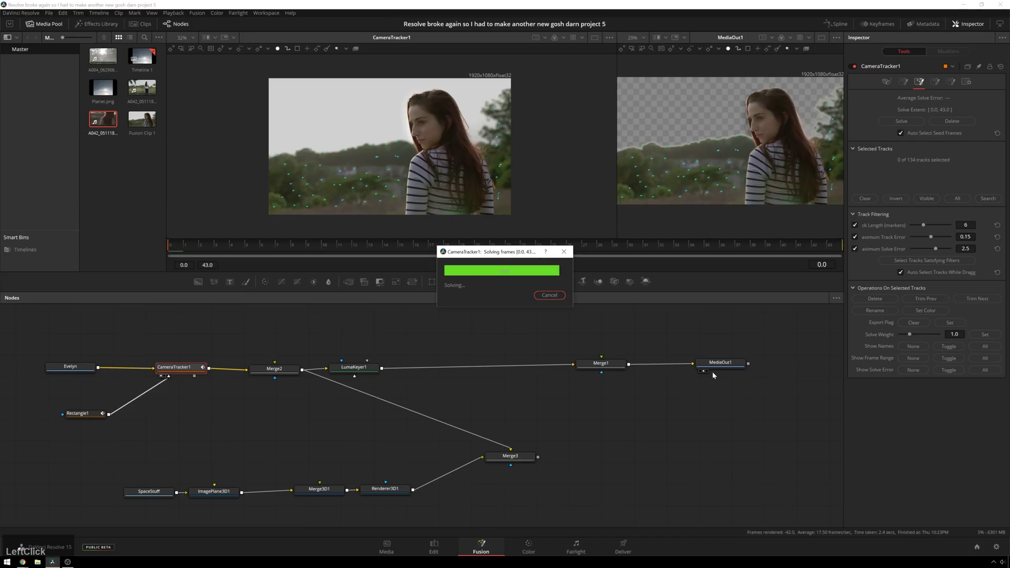
# Step: Add a Camera3D node via the 'cam' search and feed CameraTracker1 into it
pyautogui.click(192, 381)
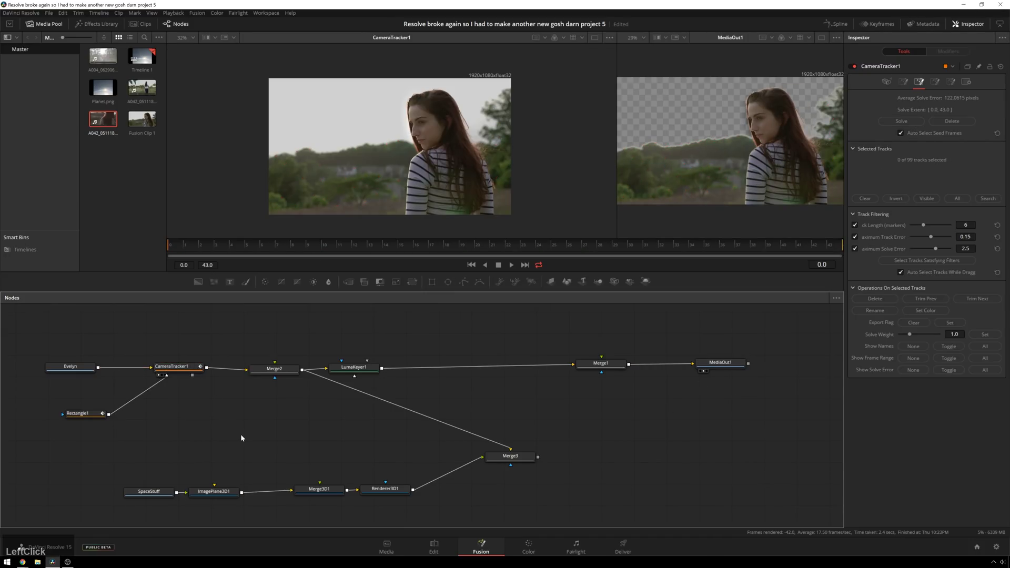
pyautogui.hotkey('shift', 'space')
pyautogui.write('camera')
pyautogui.press('Return')
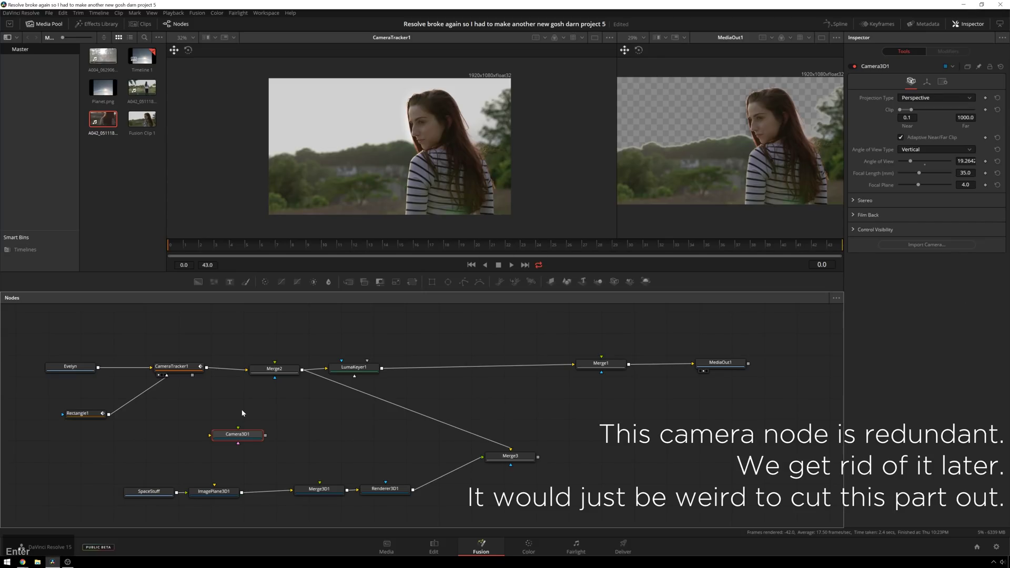
pyautogui.moveTo(192, 375); pyautogui.dragTo(320, 483)
# Step: Display Merge3D1's 3D scene in the left viewer and pan it into view
pyautogui.click(334, 490)
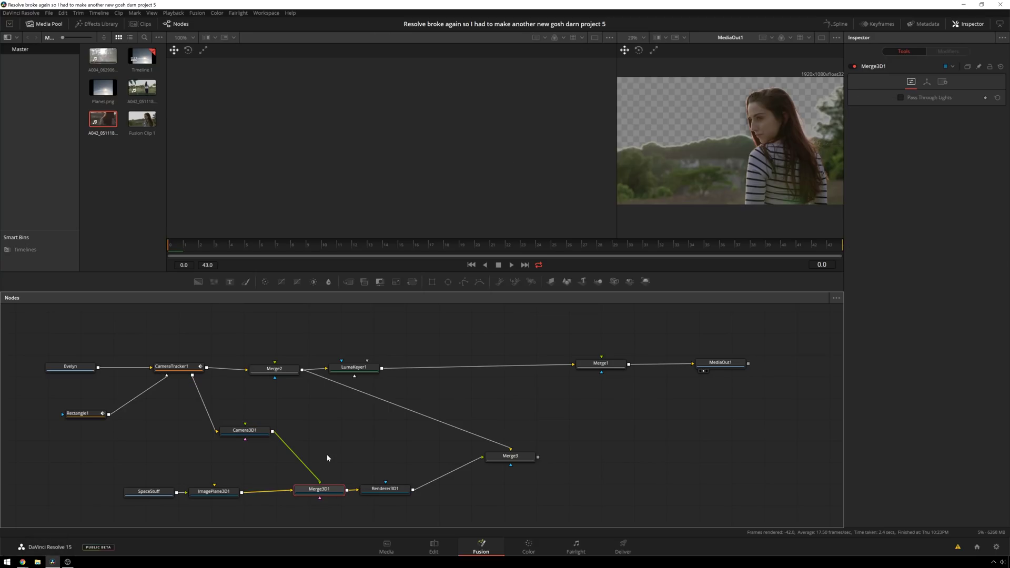
pyautogui.press('1')
pyautogui.scroll(-3, 487, 112)
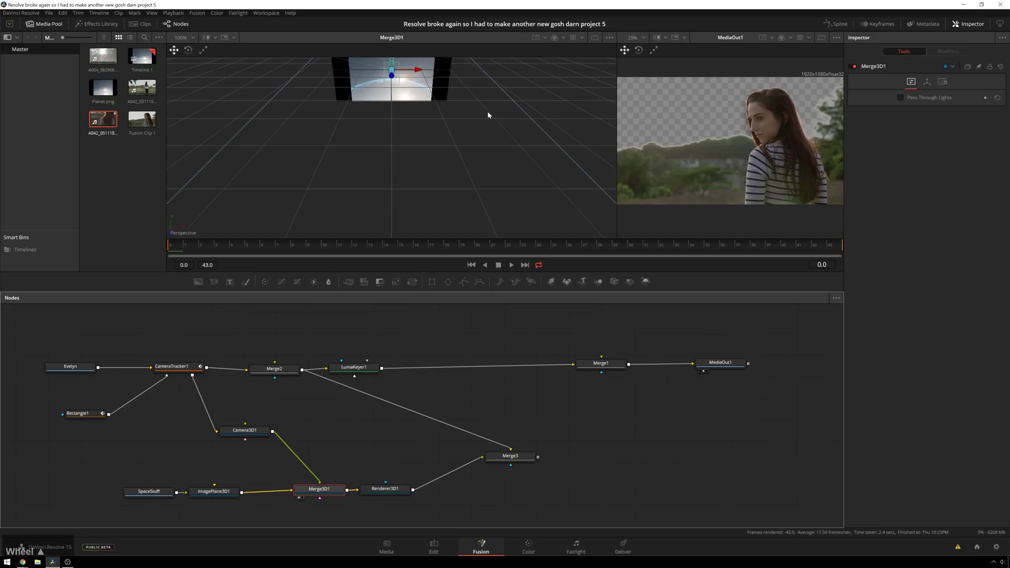
pyautogui.scroll(3, 487, 111)
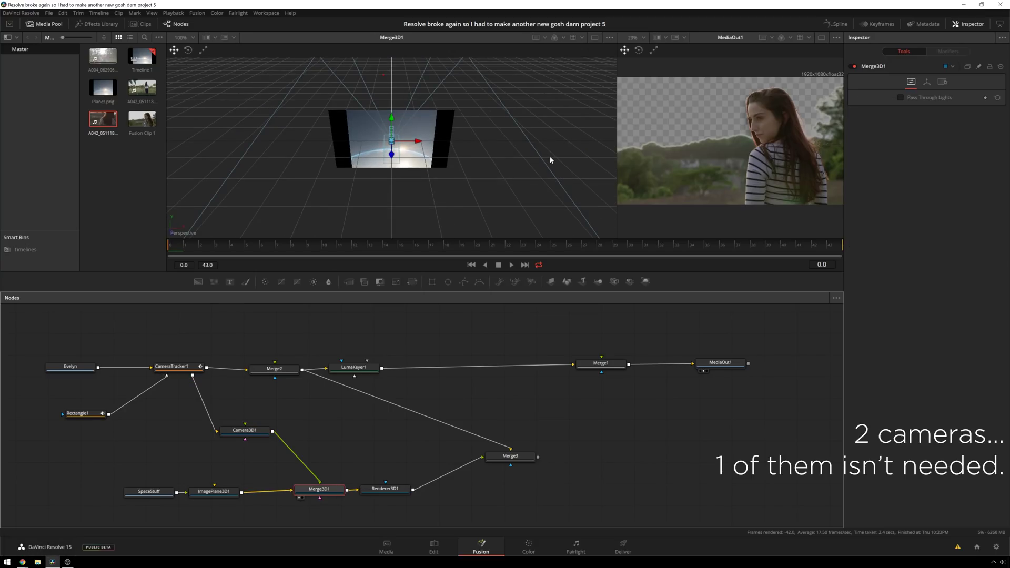
pyautogui.middleClick(534, 154)
pyautogui.moveTo(523, 157); pyautogui.dragTo(457, 124)
pyautogui.scroll(-2, 476, 144)
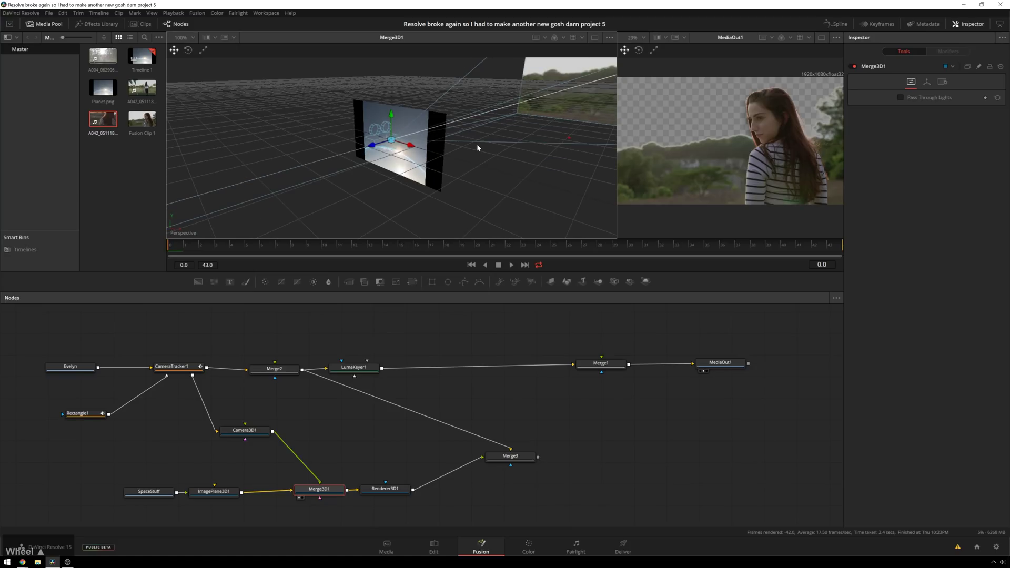
pyautogui.scroll(-5, 477, 148)
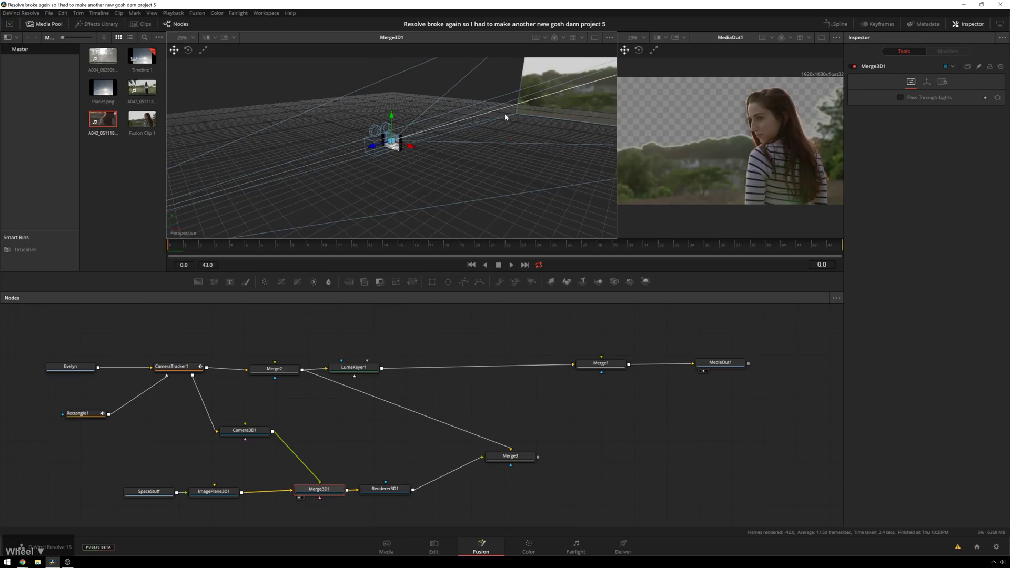
pyautogui.moveTo(516, 115); pyautogui.dragTo(493, 138)
# Step: Push the ImagePlane3D1 space plane deep into the 3D scene, undoing an accidental camera move
pyautogui.click(245, 430)
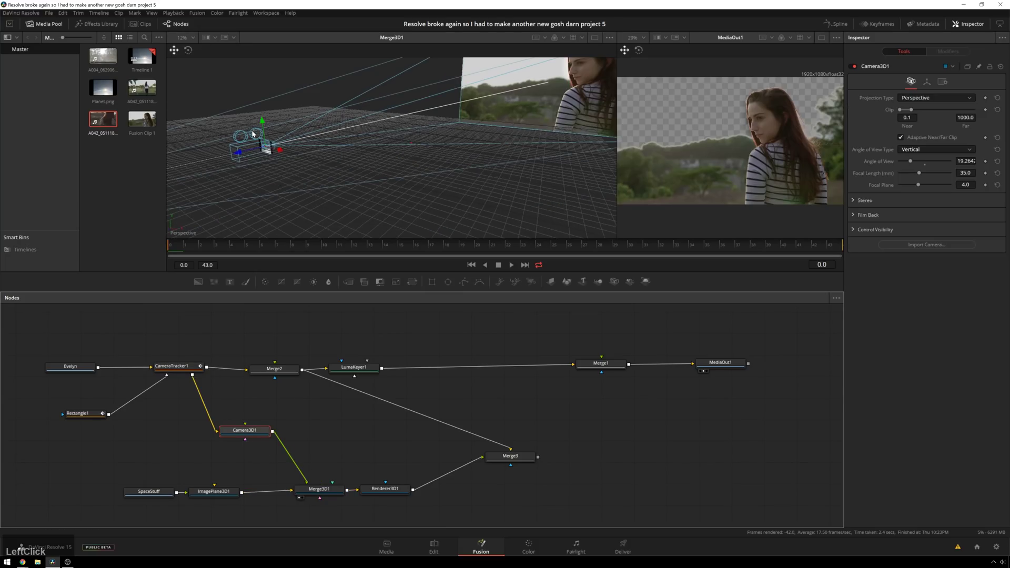
pyautogui.moveTo(237, 153); pyautogui.dragTo(263, 146)
pyautogui.hotkey('ctrl', 'z')
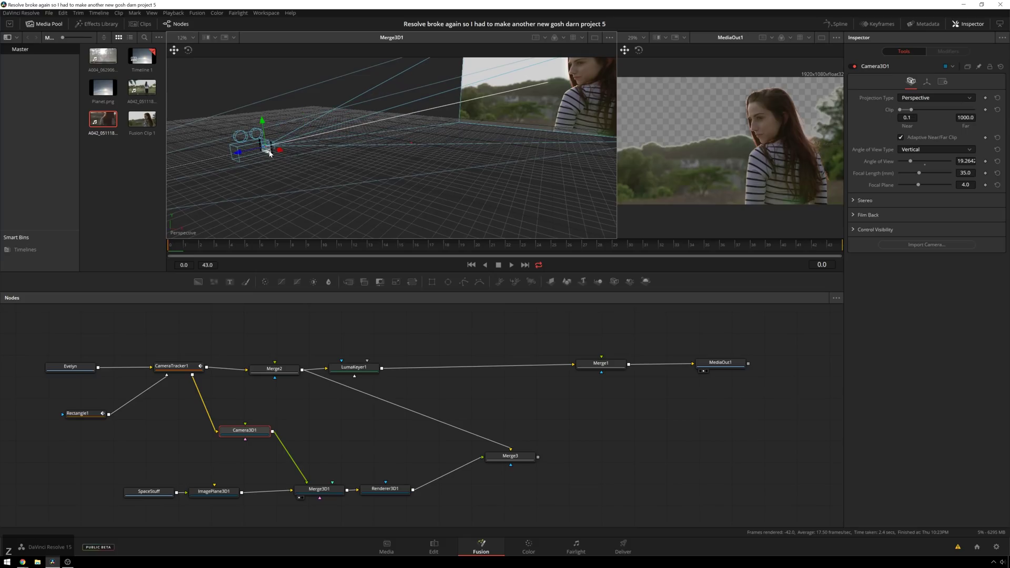
pyautogui.click(215, 491)
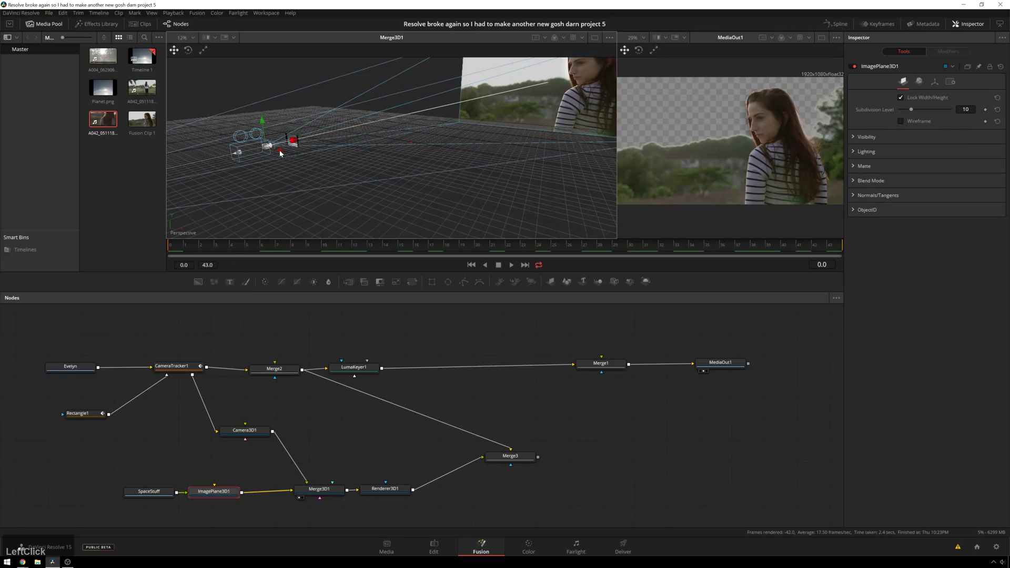
pyautogui.moveTo(279, 149); pyautogui.dragTo(522, 125)
pyautogui.moveTo(539, 115); pyautogui.dragTo(540, 114)
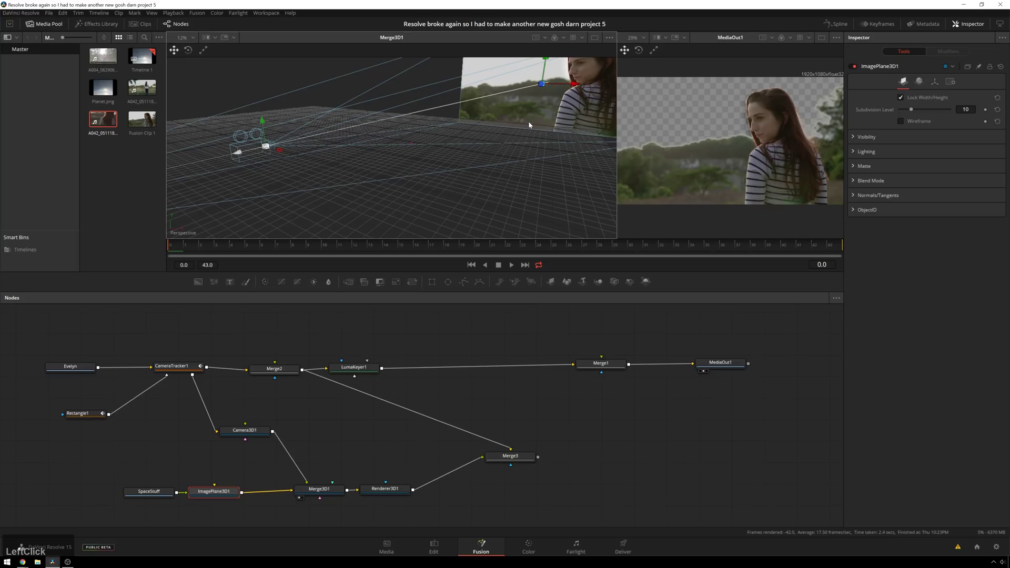
pyautogui.scroll(-1, 534, 119)
pyautogui.scroll(-2, 561, 104)
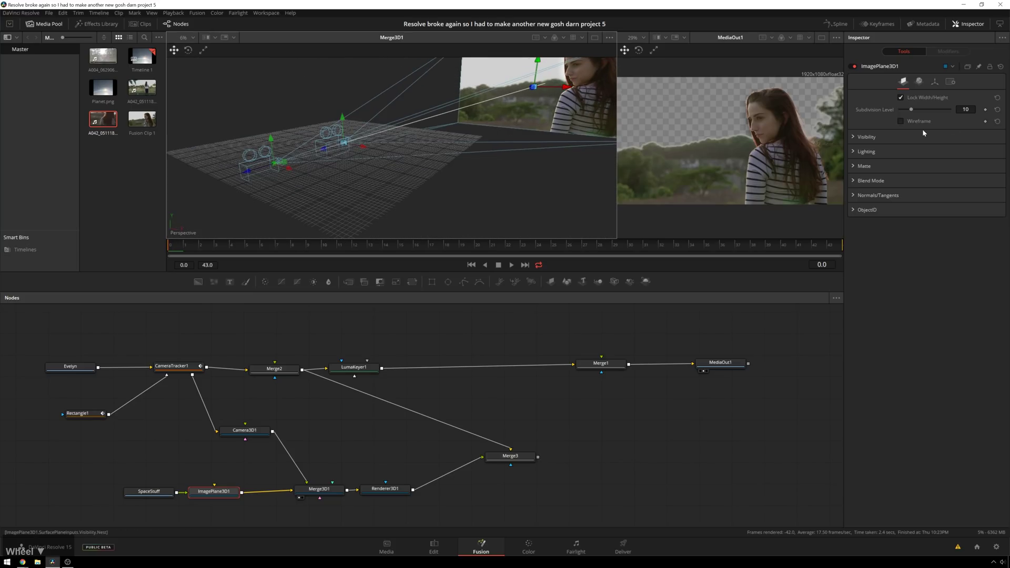
# Step: Set ImagePlane3D1's Transform scale to 80
pyautogui.click(933, 83)
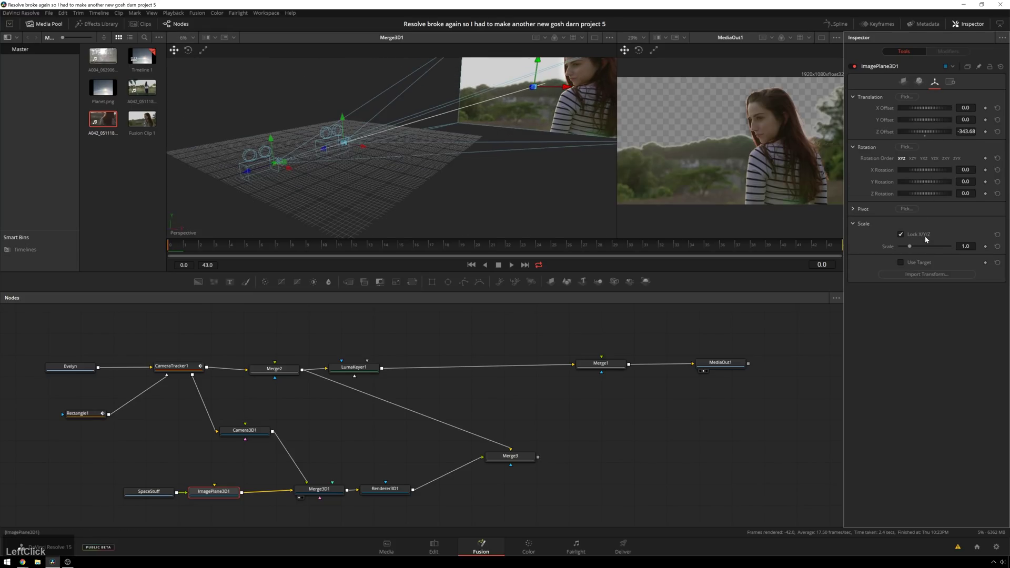
pyautogui.click(969, 246)
pyautogui.write('80')
pyautogui.press('Return')
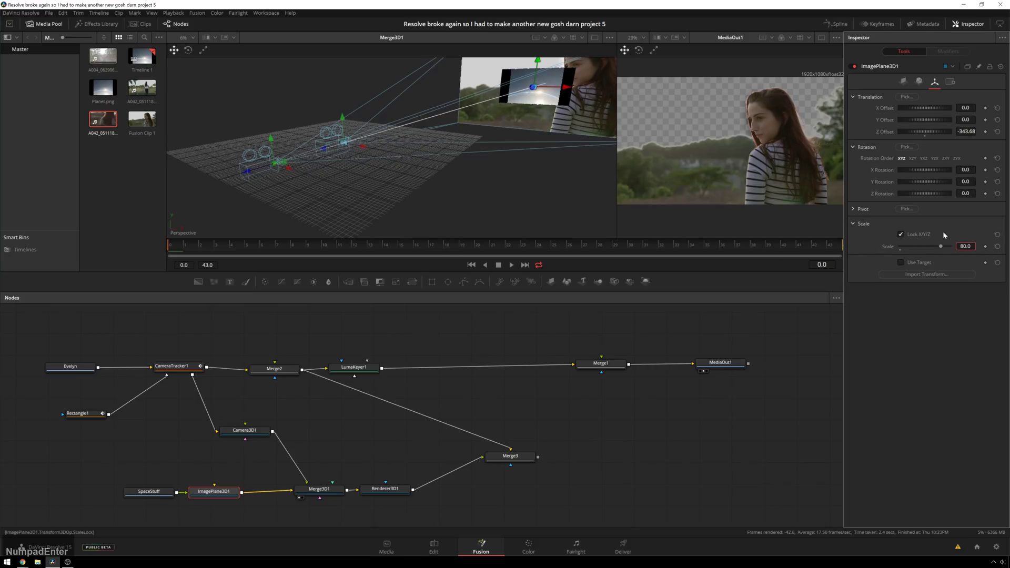
# Step: Wire the keyed woman into Merge1's foreground and Merge3 into its background
pyautogui.click(600, 366)
pyautogui.moveTo(537, 456); pyautogui.dragTo(605, 364)
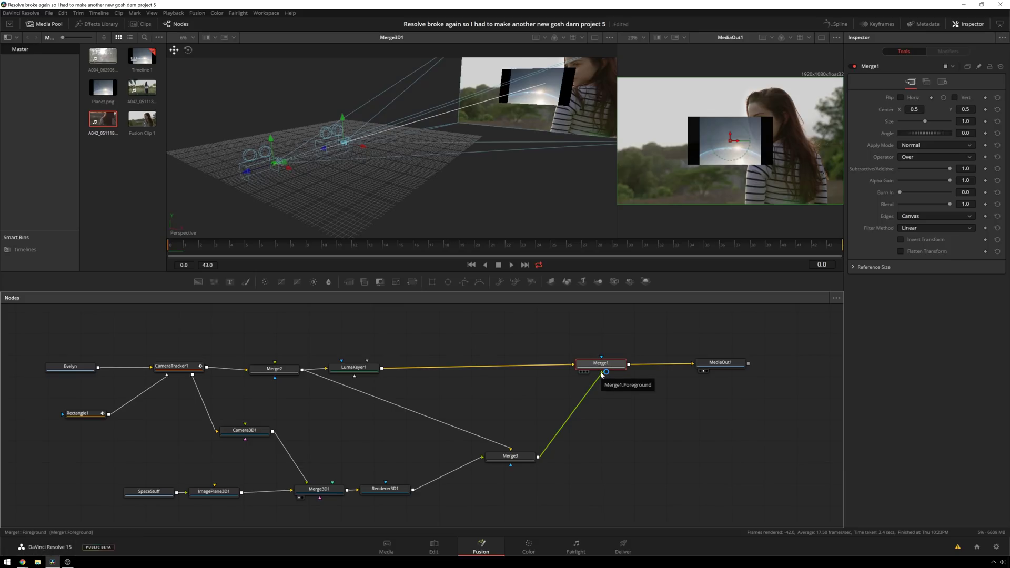
pyautogui.moveTo(601, 374); pyautogui.dragTo(573, 365)
pyautogui.rightClick(601, 369)
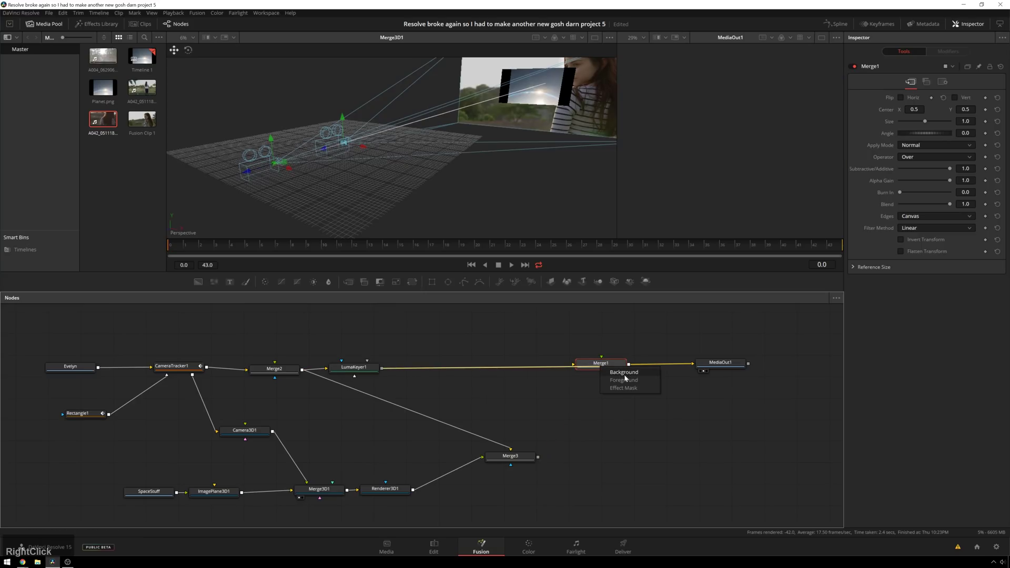
pyautogui.click(633, 380)
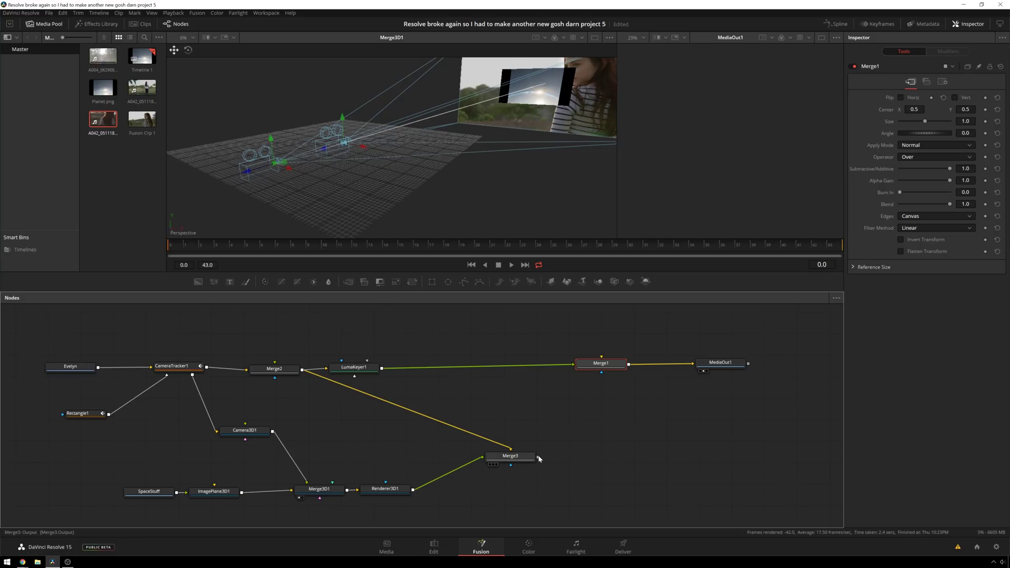
pyautogui.moveTo(651, 368); pyautogui.dragTo(615, 364)
pyautogui.click(633, 370)
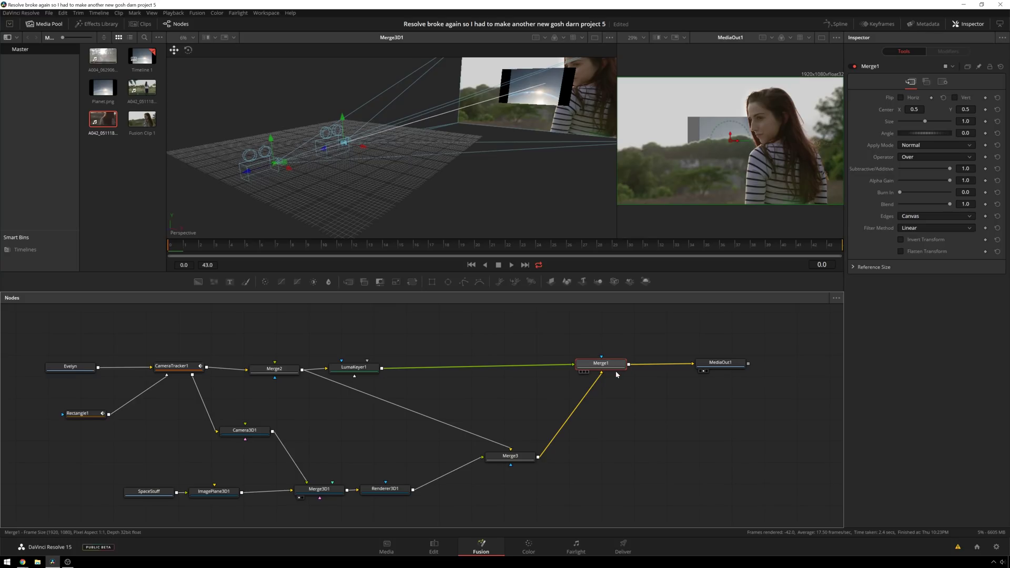
# Step: Select the space image plane in the 3D scene
pyautogui.scroll(-1, 699, 126)
pyautogui.scroll(-2, 699, 126)
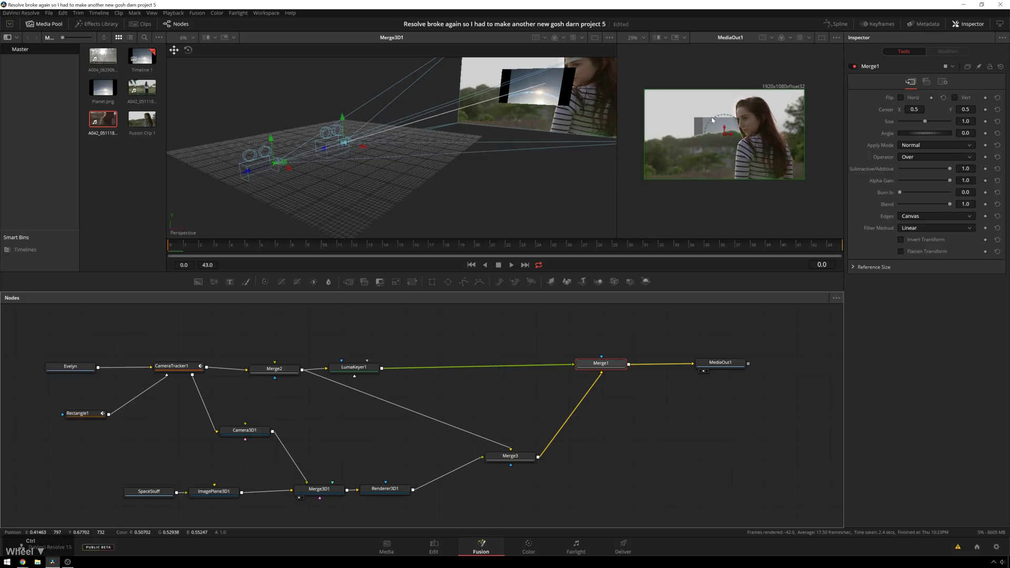
pyautogui.click(566, 96)
# Step: Raise the image plane and increase its scale to 120, then to 300
pyautogui.moveTo(538, 52); pyautogui.dragTo(542, 50)
pyautogui.click(976, 246)
pyautogui.write('120')
pyautogui.press('KP_Enter')
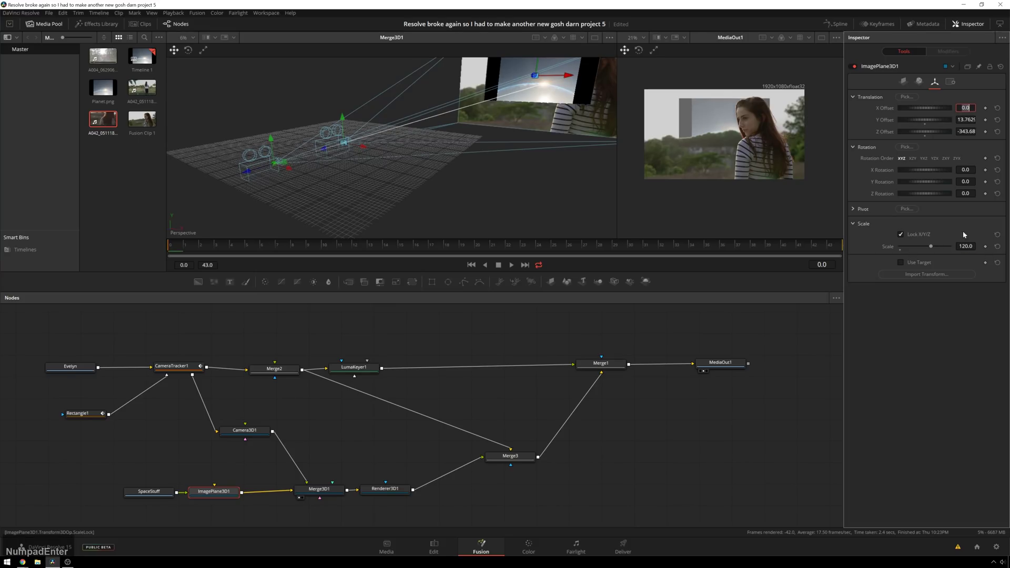
pyautogui.moveTo(934, 248); pyautogui.dragTo(961, 245)
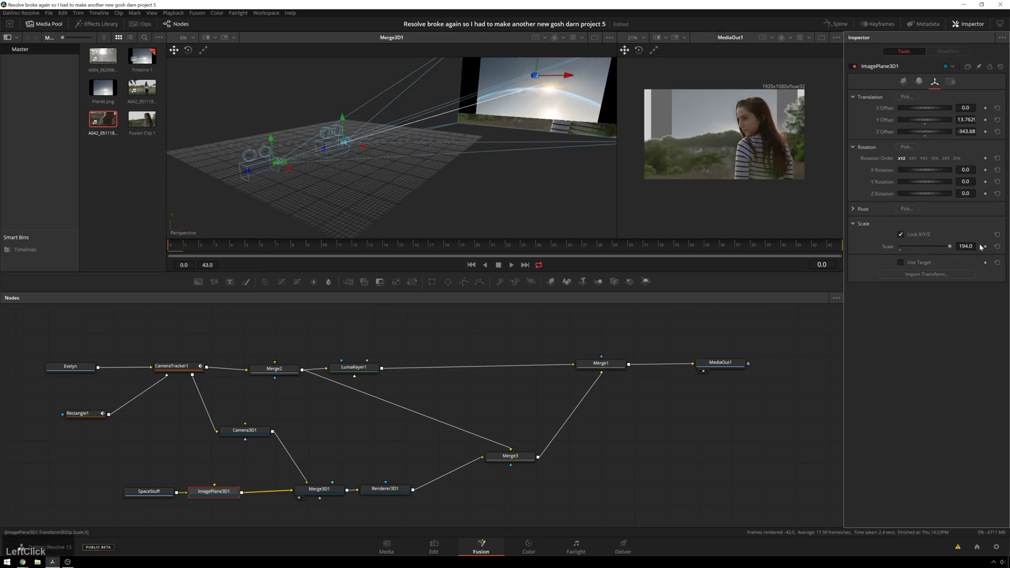
pyautogui.click(966, 246)
pyautogui.hotkey('ctrl', 'a')
pyautogui.write('300')
pyautogui.press('KP_Enter')
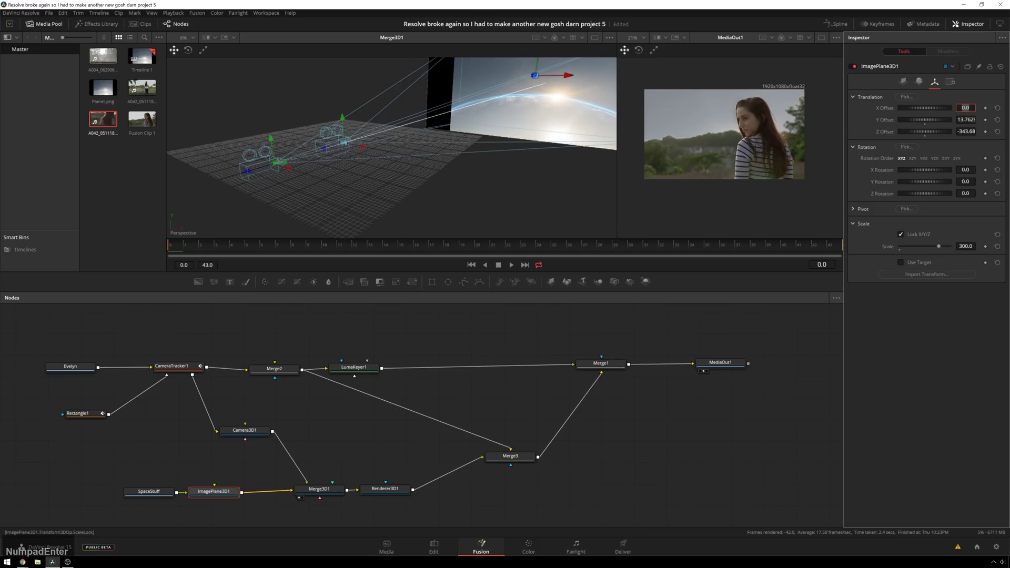
# Step: Reposition the enlarged plane higher and slightly right, then review LumaKeyer1's settings
pyautogui.scroll(2, 506, 96)
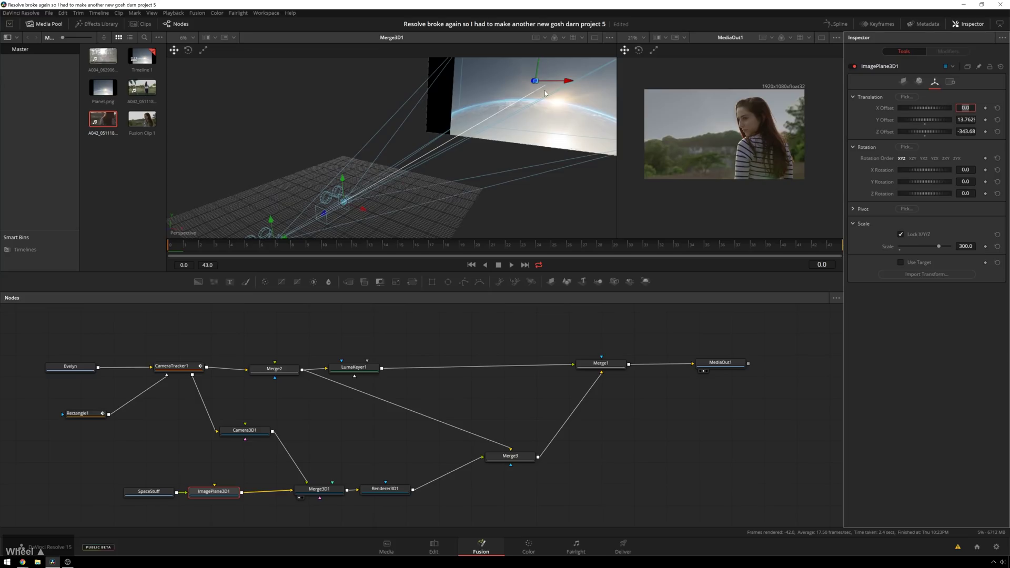
pyautogui.scroll(-3, 545, 93)
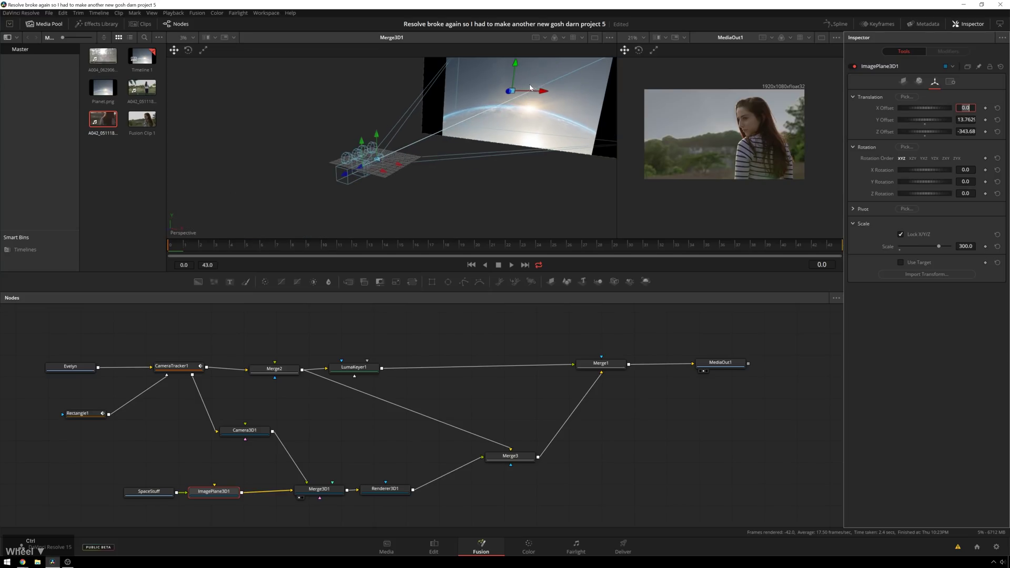
pyautogui.click(515, 71)
pyautogui.moveTo(512, 62); pyautogui.dragTo(535, 91)
pyautogui.scroll(1, 408, 344)
pyautogui.scroll(-1, 535, 95)
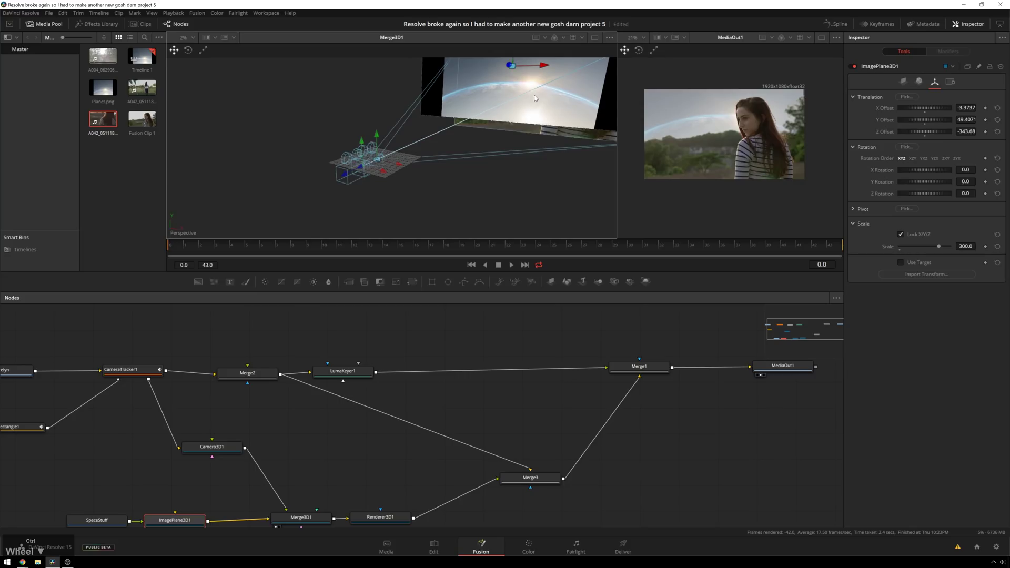
pyautogui.keyDown('ctrl'); pyautogui.middleClick(491, 97); pyautogui.keyUp('ctrl')
pyautogui.moveTo(466, 128); pyautogui.dragTo(437, 186)
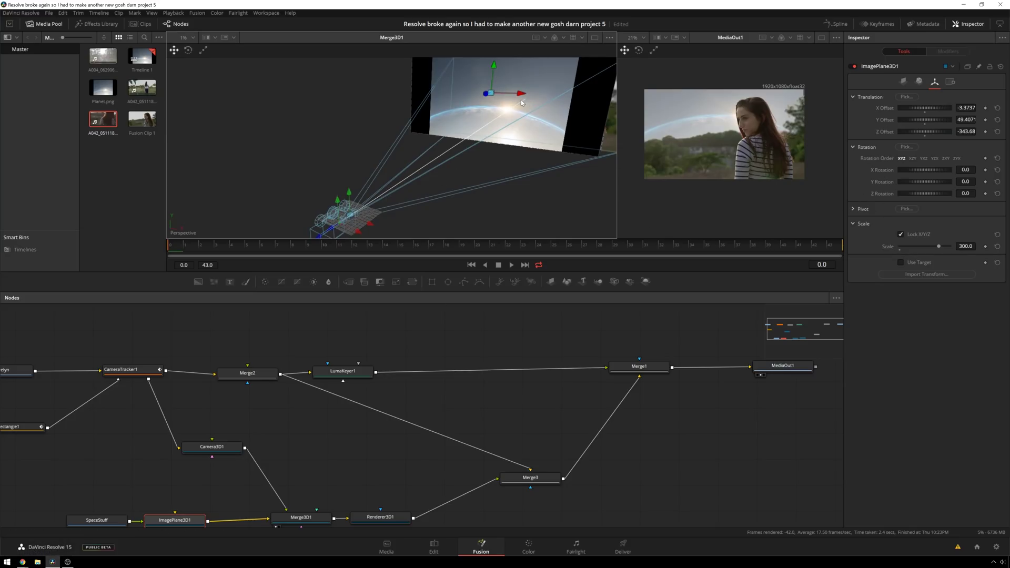
pyautogui.moveTo(517, 98); pyautogui.dragTo(526, 99)
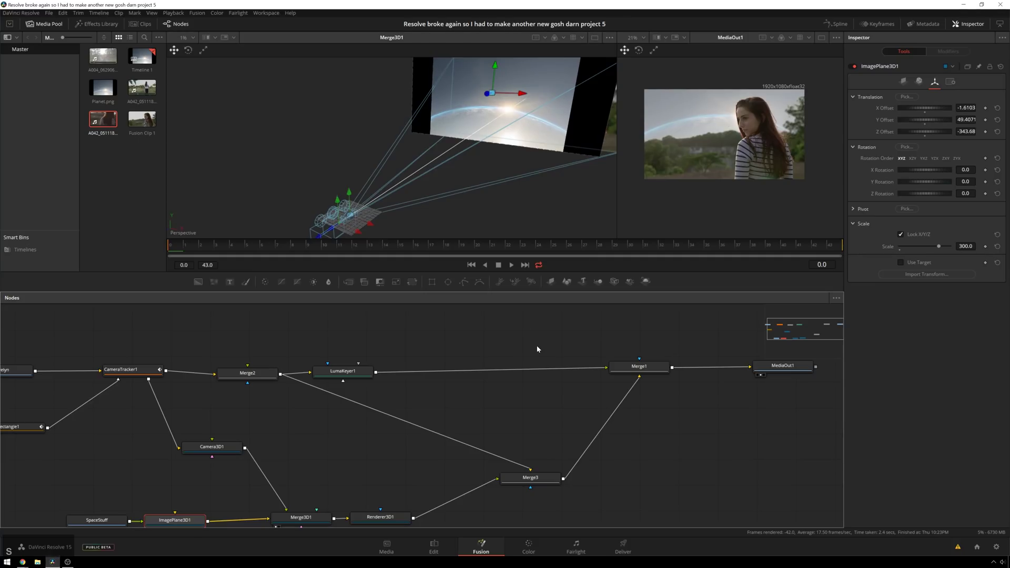
pyautogui.click(348, 373)
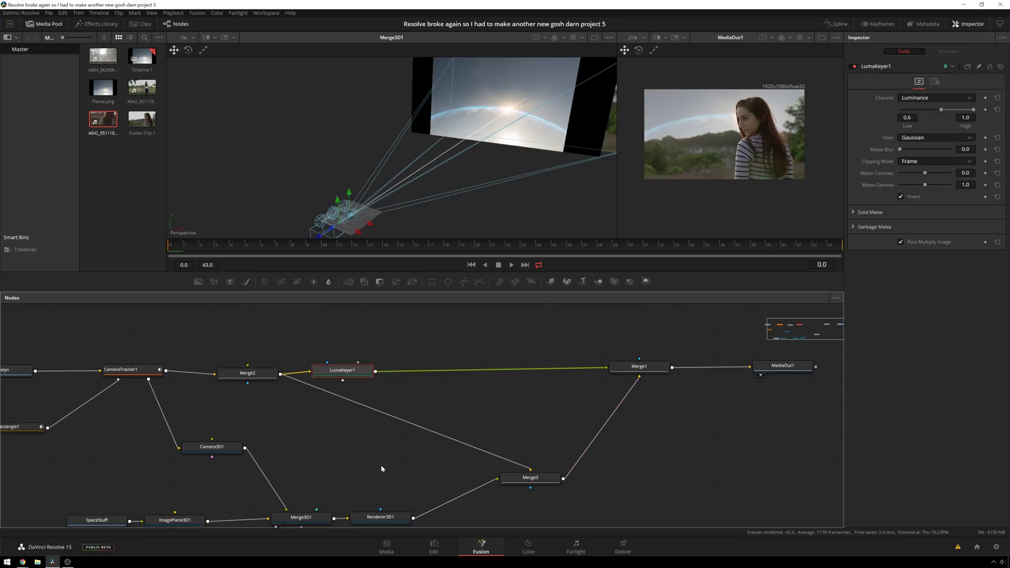
pyautogui.scroll(-2, 382, 469)
# Step: Play back the Merge3D1 composite, then browse project 5's options in the Project Manager
pyautogui.click(295, 495)
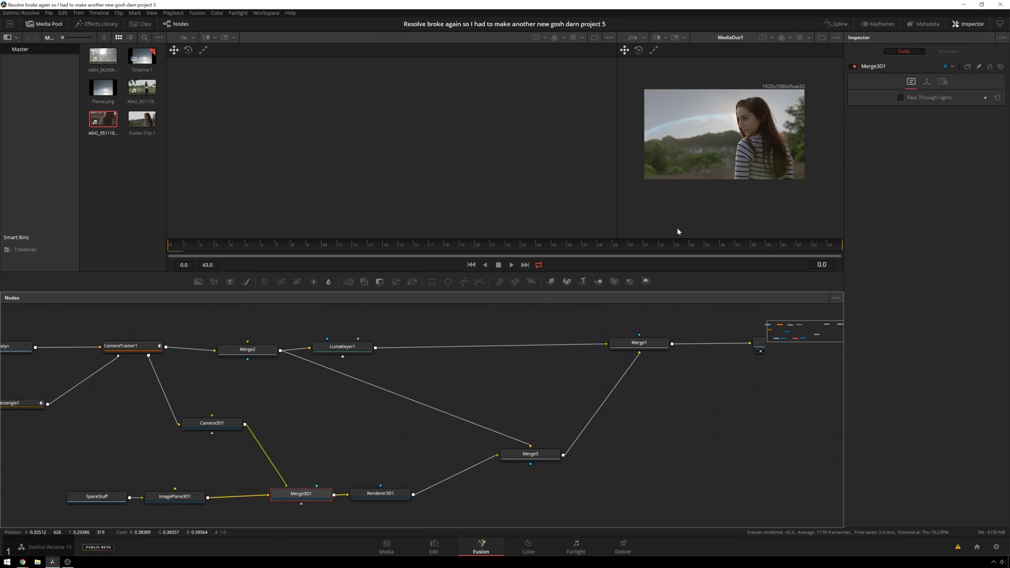
pyautogui.press('space')
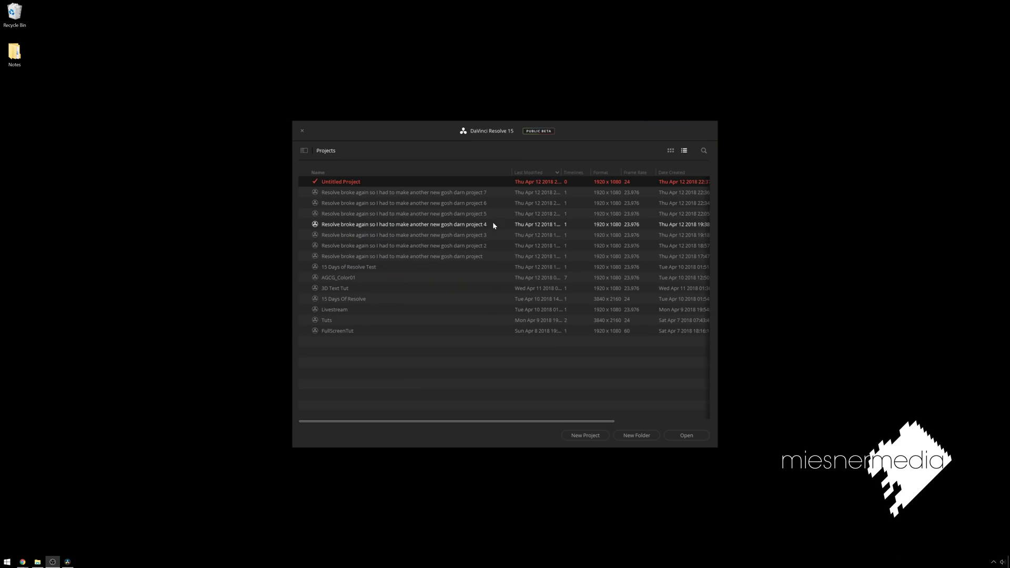
pyautogui.rightClick(462, 215)
pyautogui.click(500, 165)
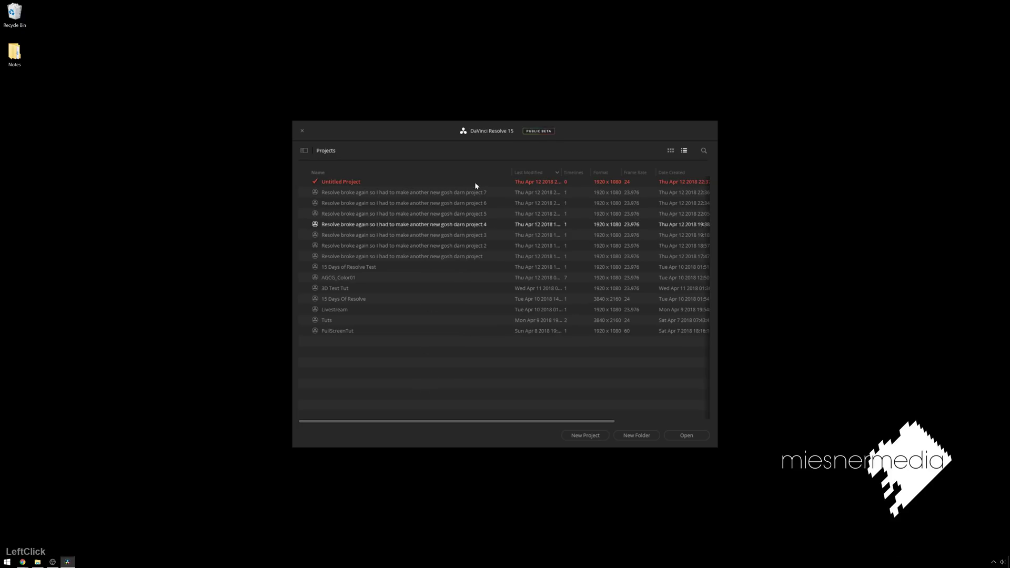
pyautogui.click(671, 150)
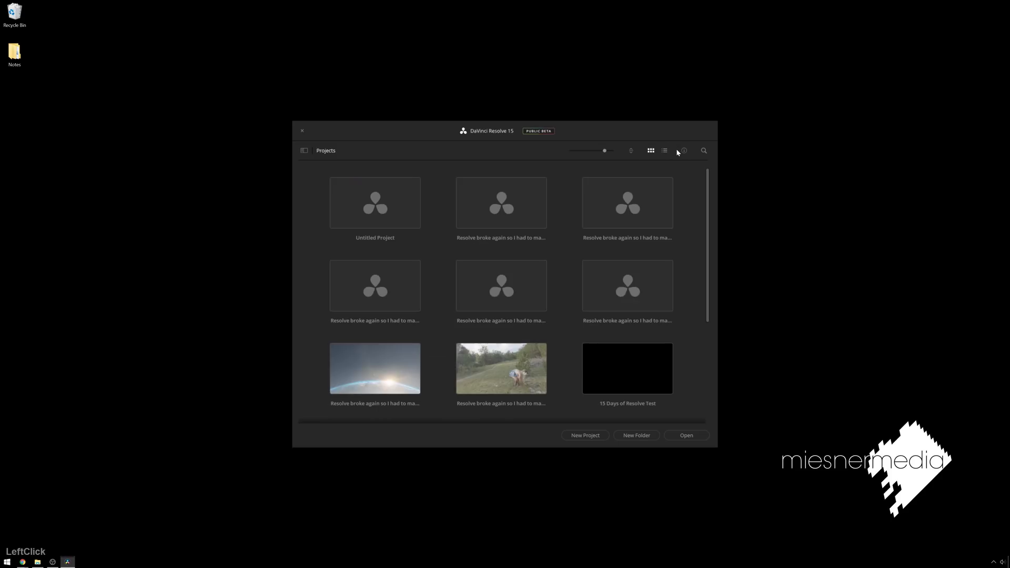
pyautogui.click(665, 151)
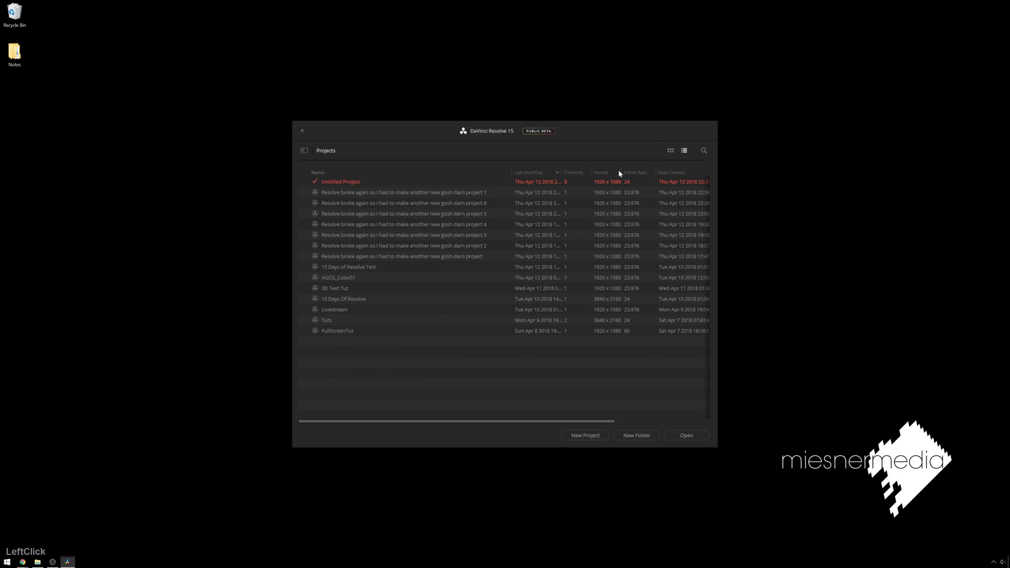
# Step: Load the second auto backup of project 5 from Project Backups
pyautogui.rightClick(459, 217)
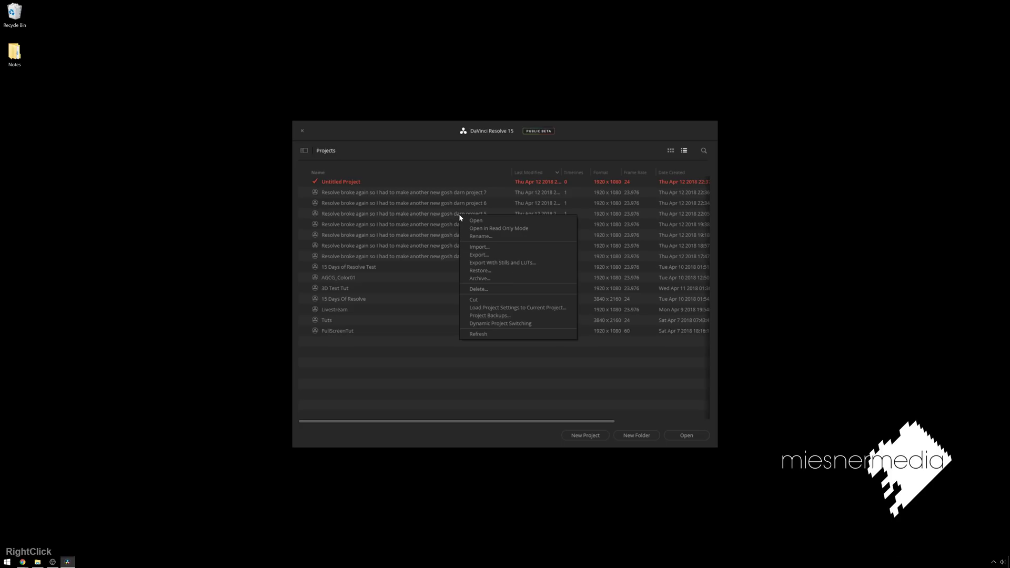
pyautogui.click(517, 315)
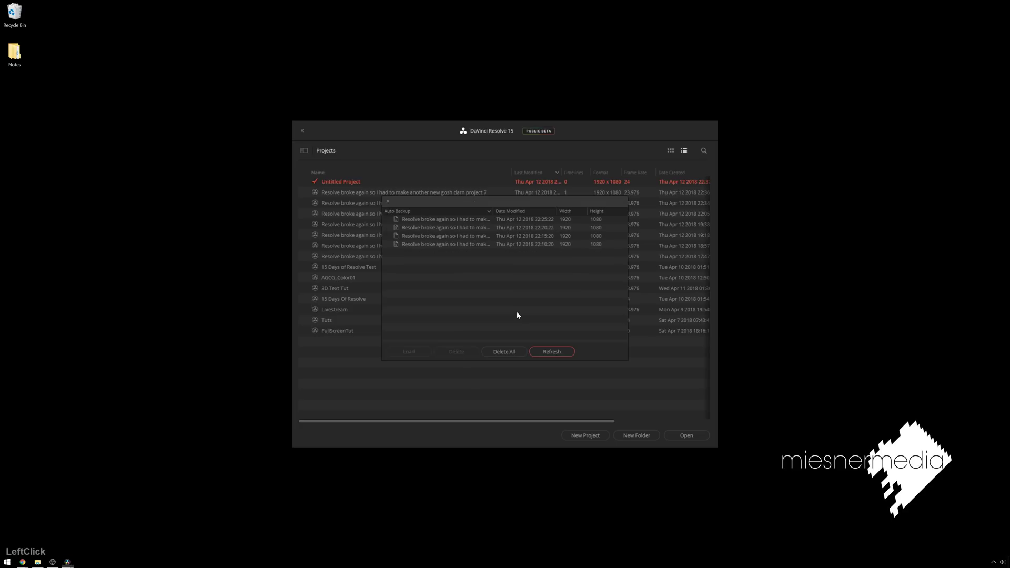
pyautogui.click(544, 227)
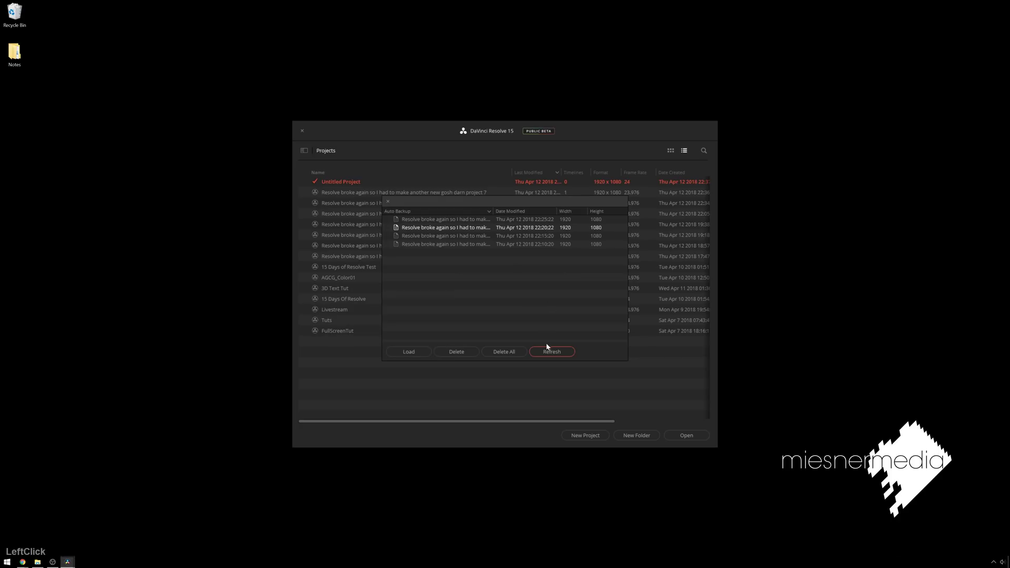
pyautogui.click(419, 351)
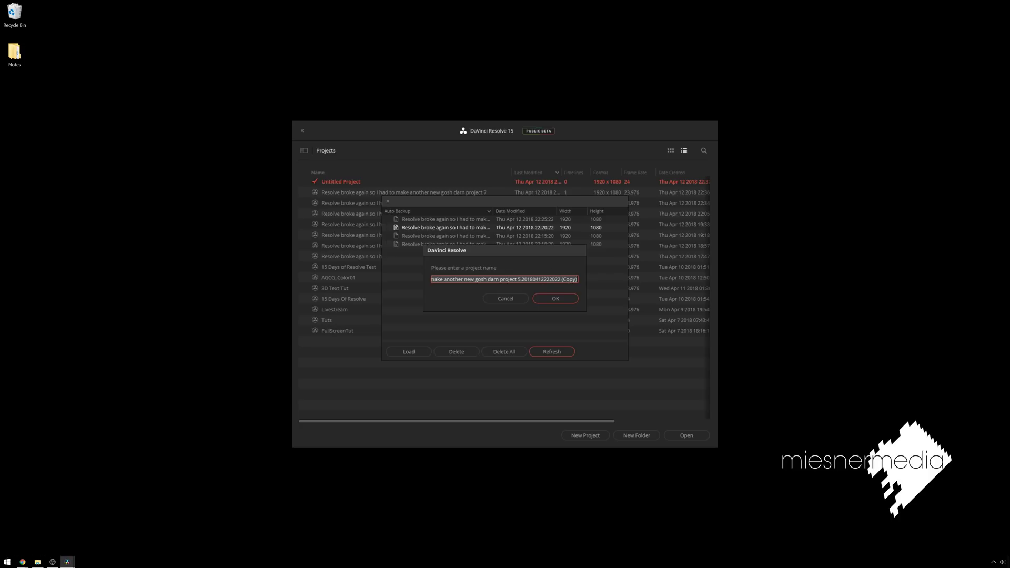
# Step: Rename the restored project to end in '8' and open it
pyautogui.moveTo(517, 279); pyautogui.dragTo(577, 280)
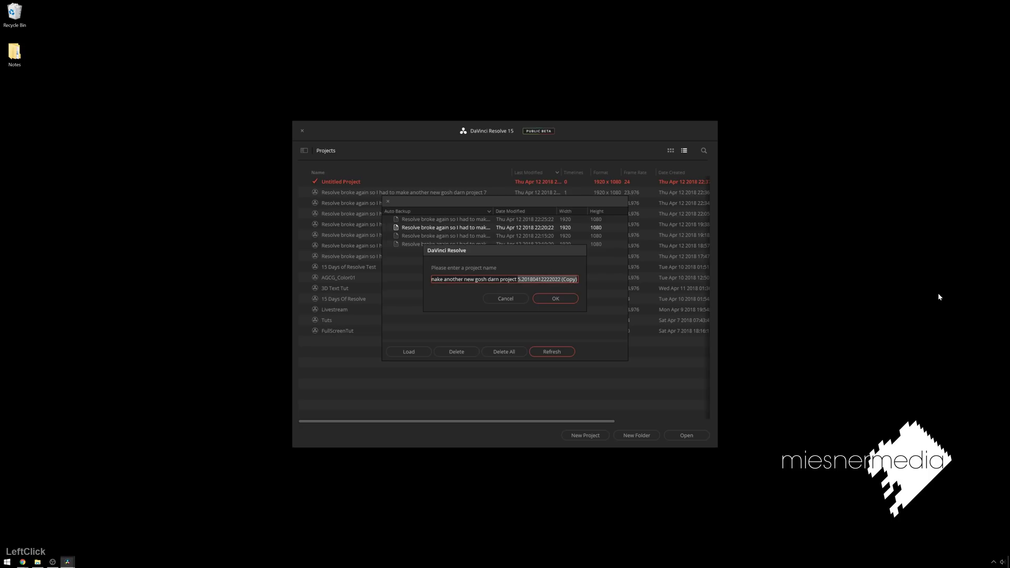
pyautogui.write('8')
pyautogui.press('KP_Enter')
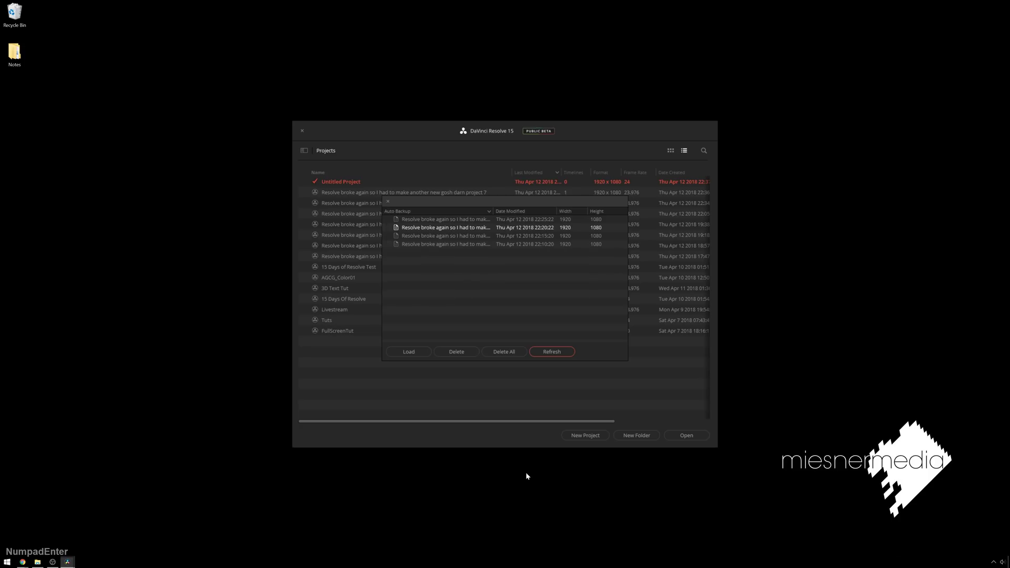
pyautogui.click(363, 182)
pyautogui.click(388, 201)
pyautogui.doubleClick(388, 180)
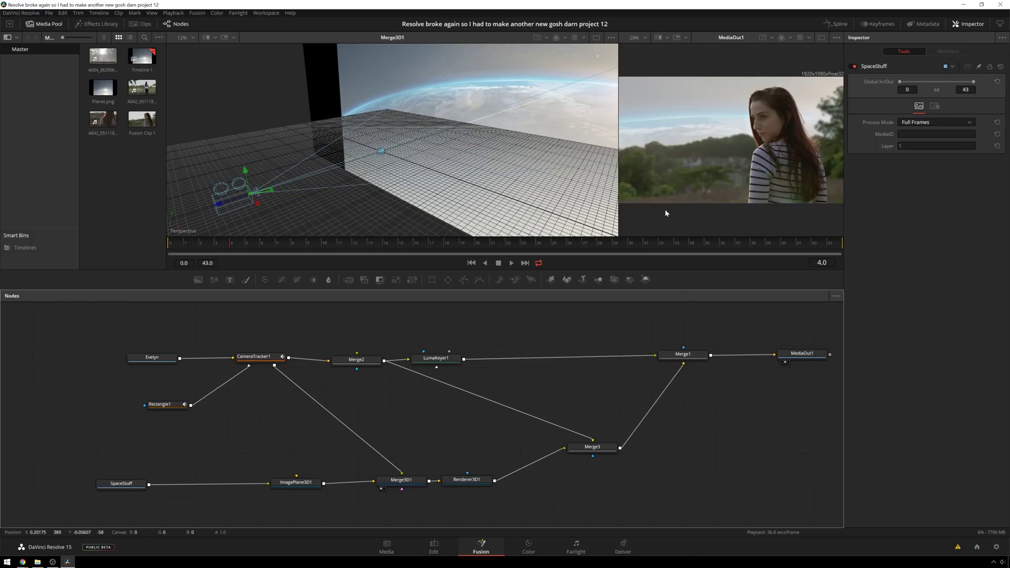
# Step: Insert Color Curves and Hue Curves nodes after the SpaceStuff sky node
pyautogui.click(130, 488)
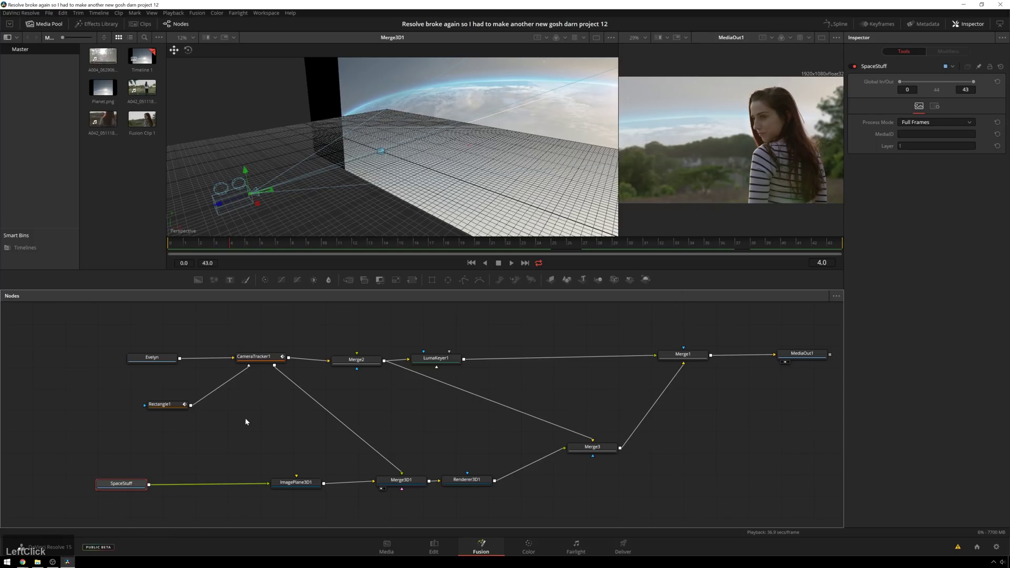
pyautogui.hotkey('shift', 'space')
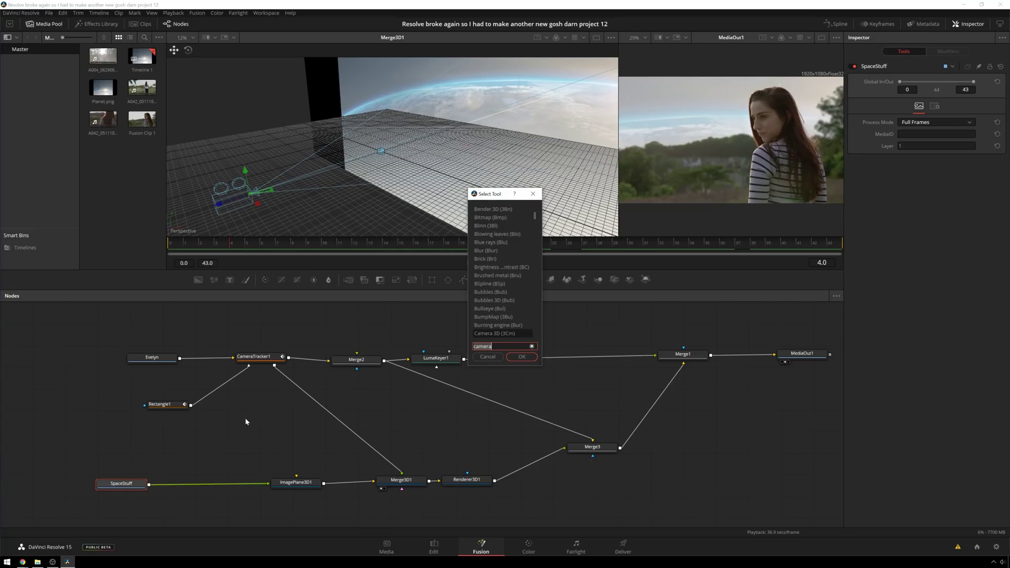
pyautogui.write('curv')
pyautogui.press('Return')
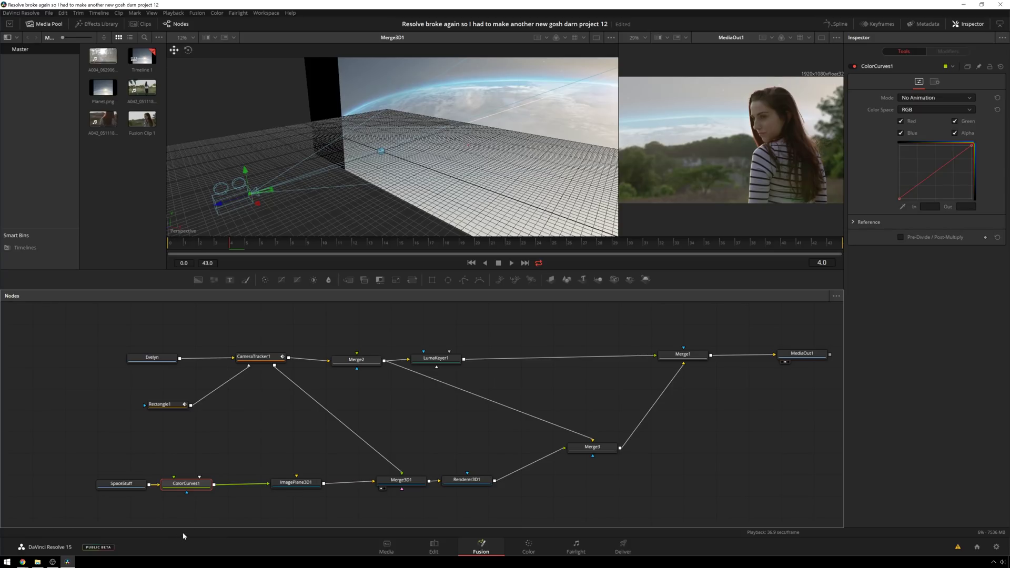
pyautogui.hotkey('shift', 'space')
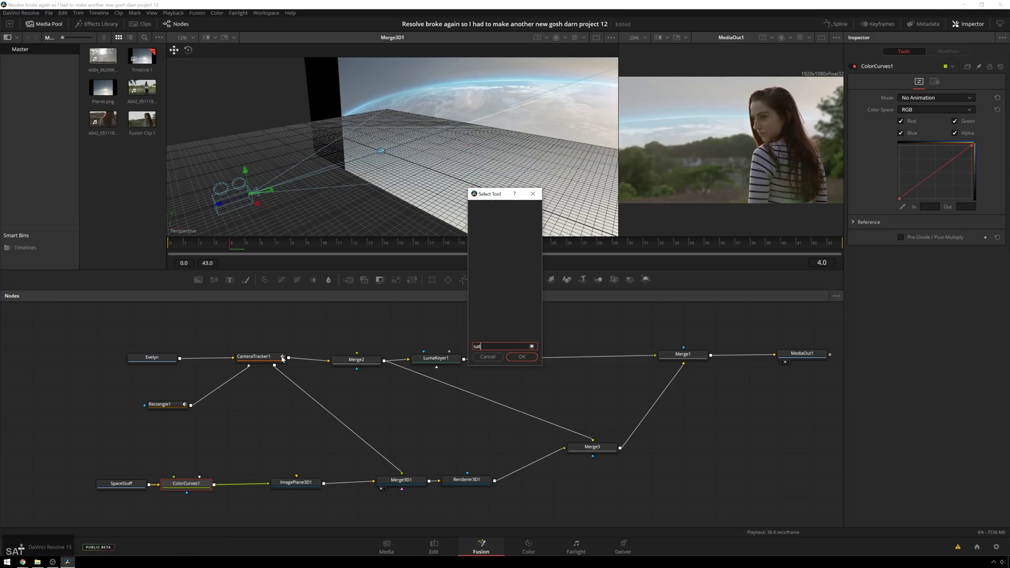
pyautogui.press('BackSpace')
pyautogui.write('hue')
pyautogui.press('Return')
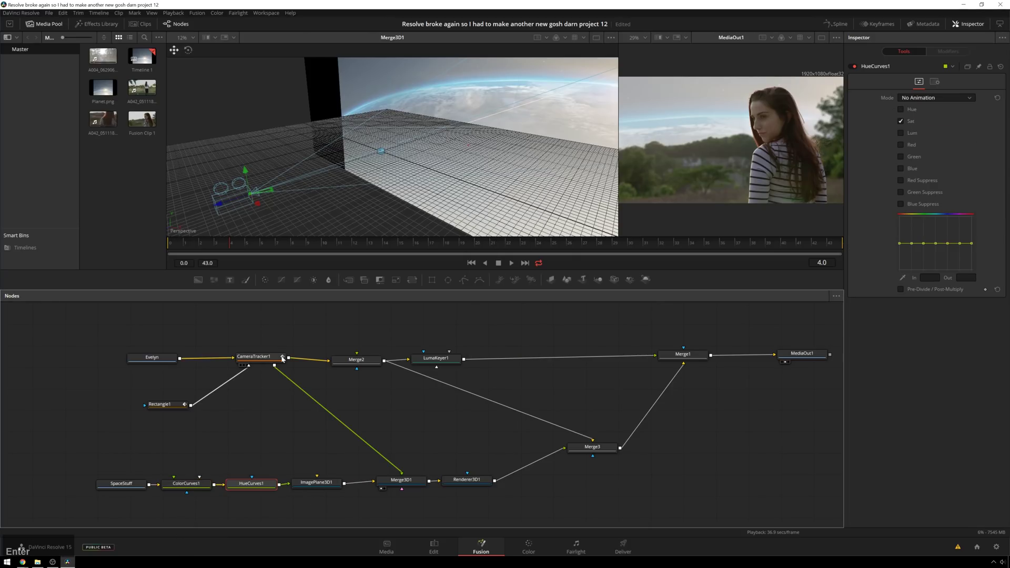
# Step: Pull the Hue Curves saturation down for some hues
pyautogui.moveTo(936, 246)
pyautogui.mouseDown()
pyautogui.moveTo(935, 259)
pyautogui.moveTo(950, 252)
pyautogui.moveTo(934, 251)
pyautogui.mouseUp()
pyautogui.rightClick(947, 246)
pyautogui.click(947, 246)
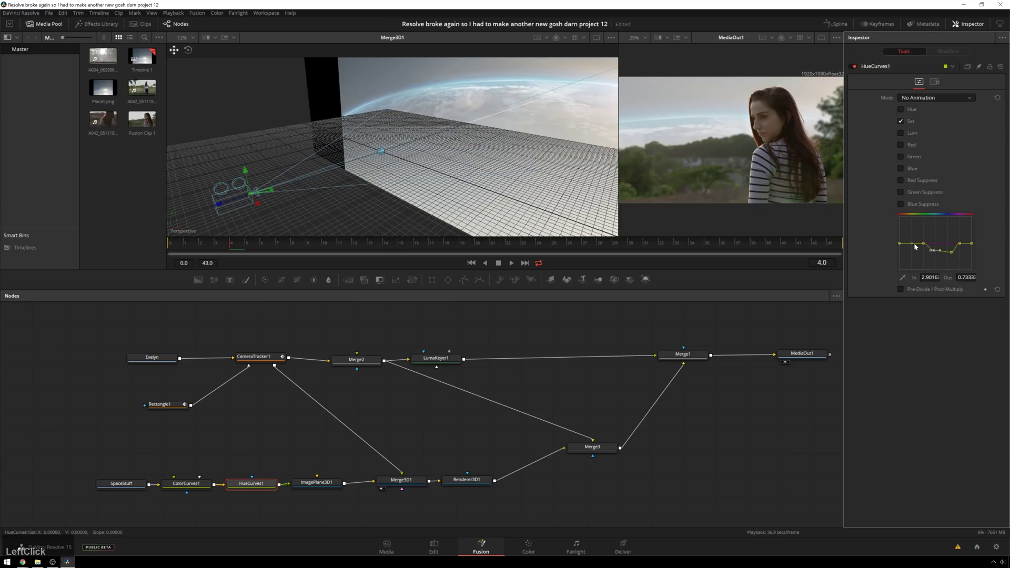
# Step: In ColorCurves1, add a red curve point and lower the blue midtones, then select the sky nodes
pyautogui.click(186, 484)
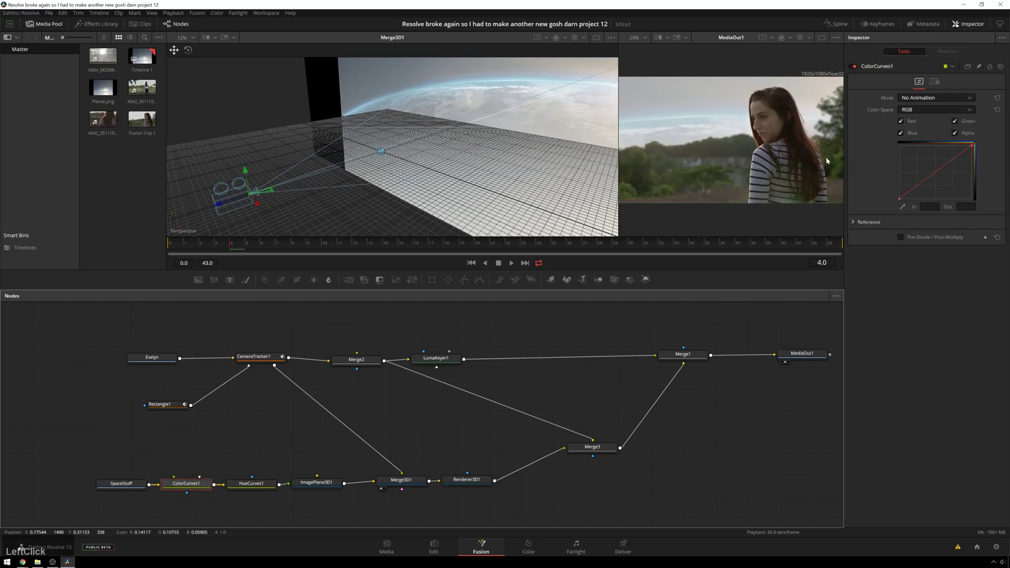
pyautogui.click(954, 121)
pyautogui.click(900, 133)
pyautogui.click(954, 133)
pyautogui.click(926, 172)
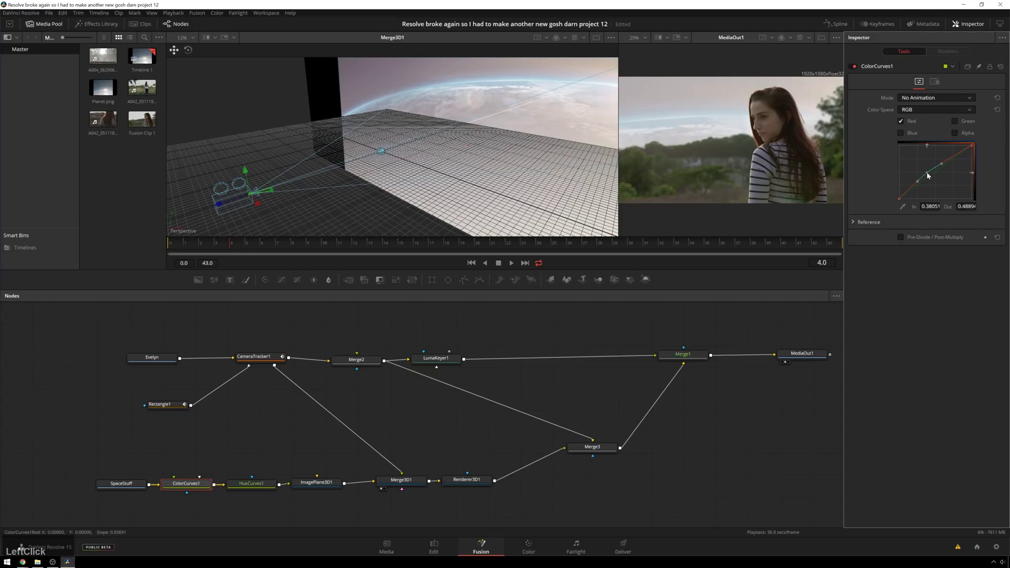
pyautogui.click(900, 133)
pyautogui.moveTo(928, 172); pyautogui.dragTo(934, 179)
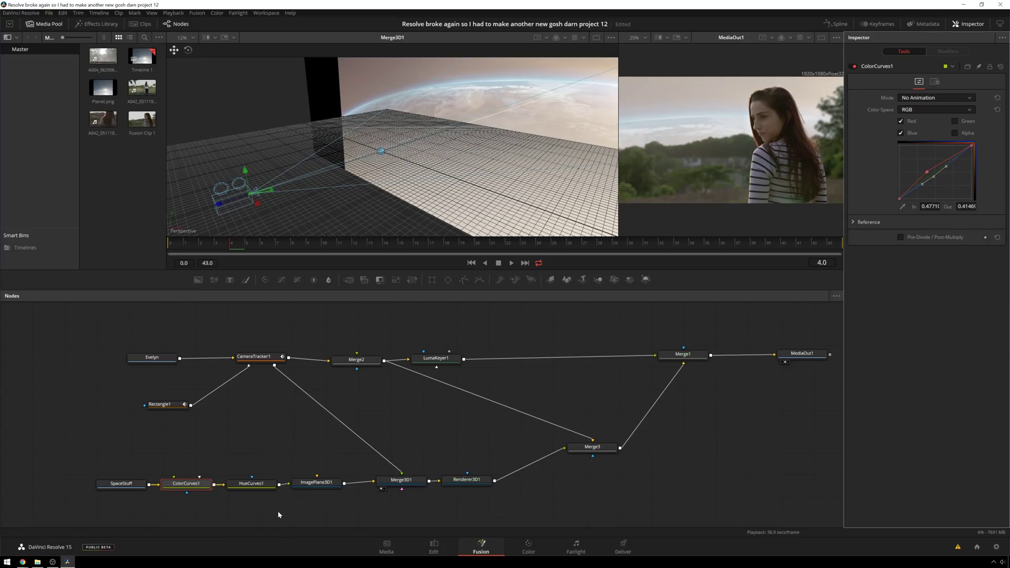
pyautogui.moveTo(278, 510); pyautogui.dragTo(116, 476)
pyautogui.moveTo(263, 496); pyautogui.dragTo(79, 484)
# Step: Insert a Blur node after HueCurves1 using the 'blur' search
pyautogui.click(222, 488)
pyautogui.hotkey('shift', 'space')
pyautogui.write('hue')
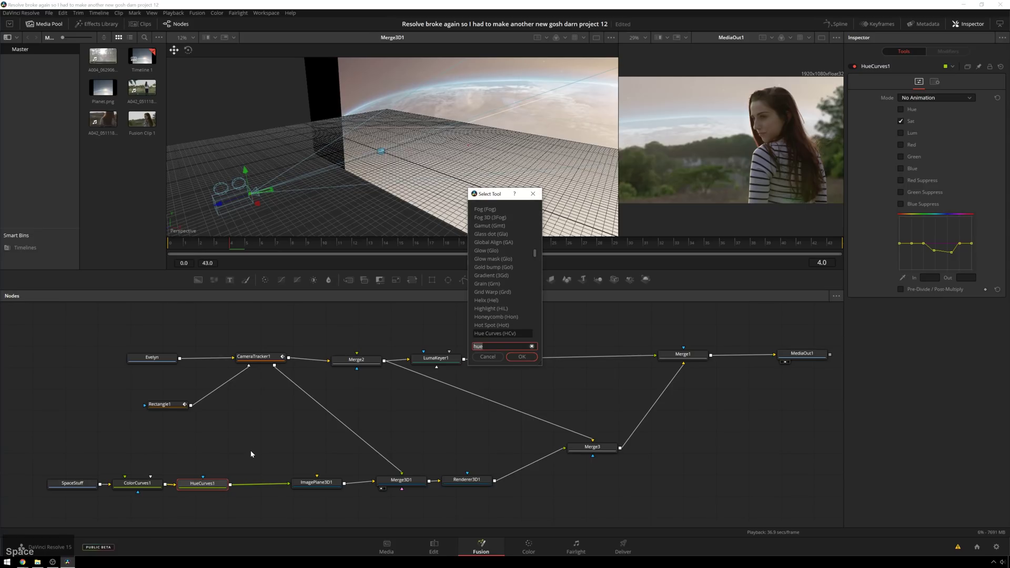
pyautogui.press('BackSpace')
pyautogui.press('BackSpace')
pyautogui.press('BackSpace')
pyautogui.write('blur')
pyautogui.press('Return')
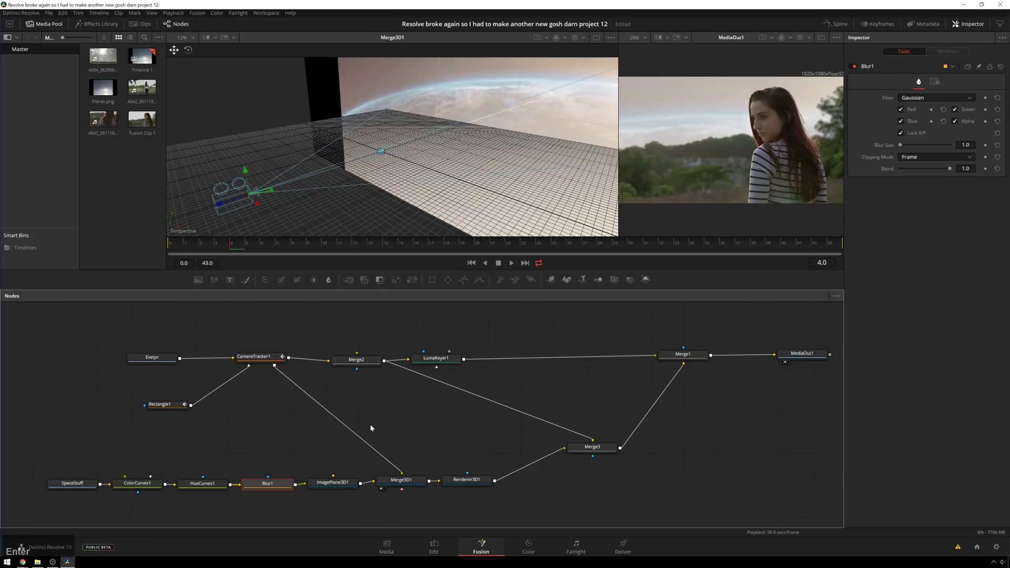
pyautogui.click(267, 512)
# Step: Save the project under a new name ending in 13
pyautogui.hotkey('ctrl', 'shift', 's')
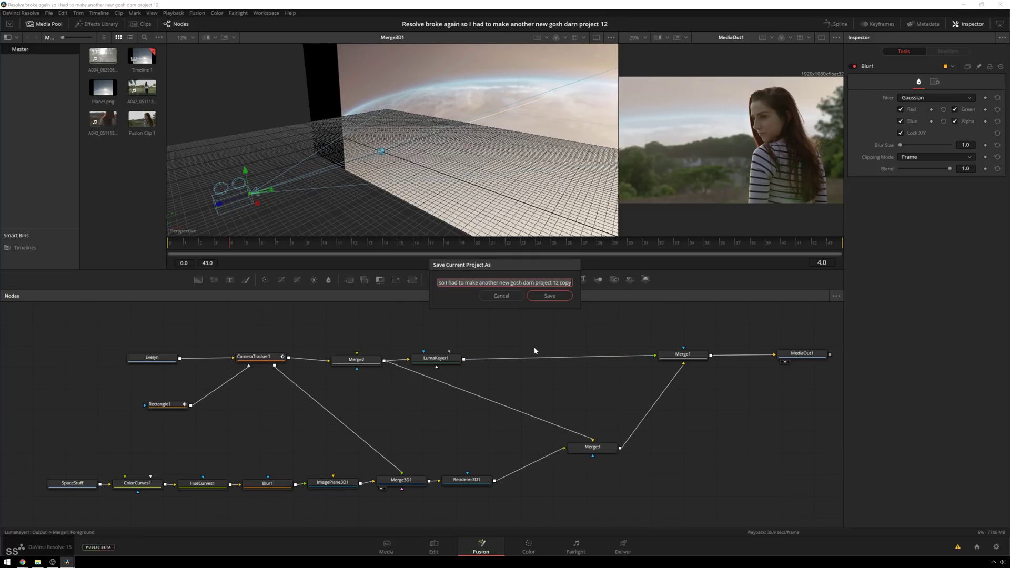
pyautogui.write('copy')
pyautogui.press('BackSpace')
pyautogui.press('BackSpace')
pyautogui.press('BackSpace')
pyautogui.press('BackSpace')
pyautogui.press('BackSpace')
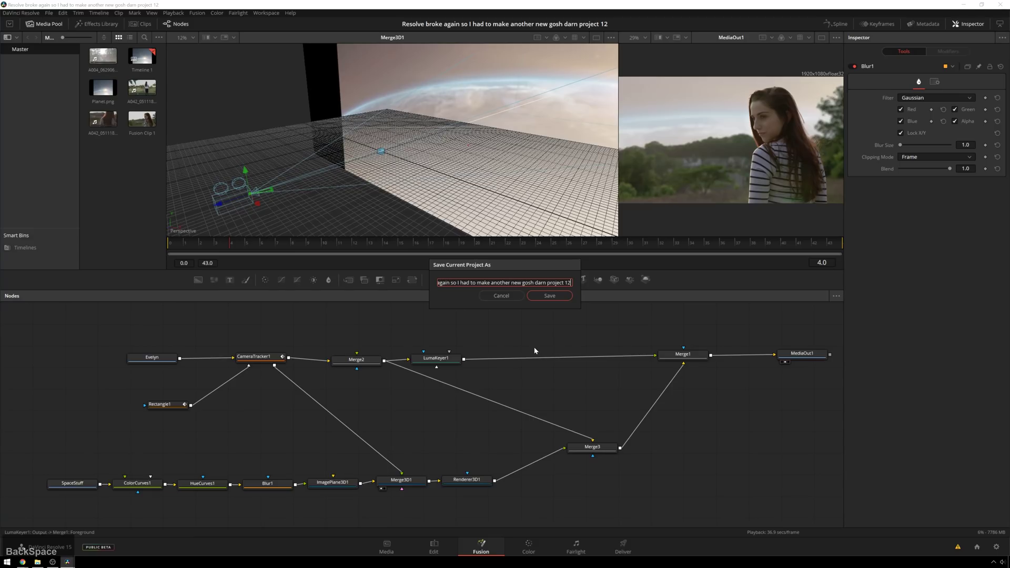
pyautogui.press('BackSpace')
pyautogui.write('3')
pyautogui.press('Return')
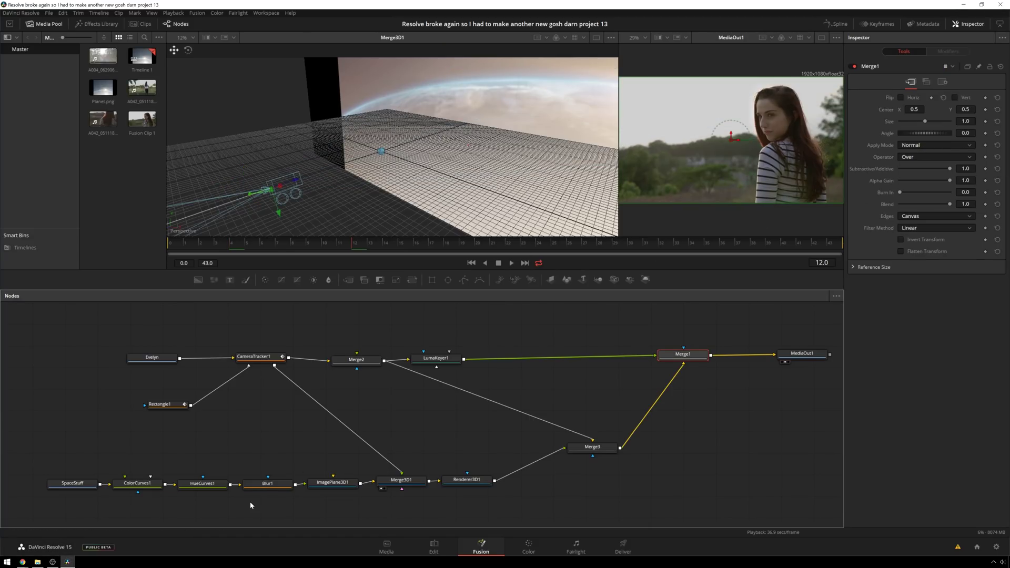
# Step: Set Blur1's blur size to 0.4 and widen the final composite preview
pyautogui.click(266, 483)
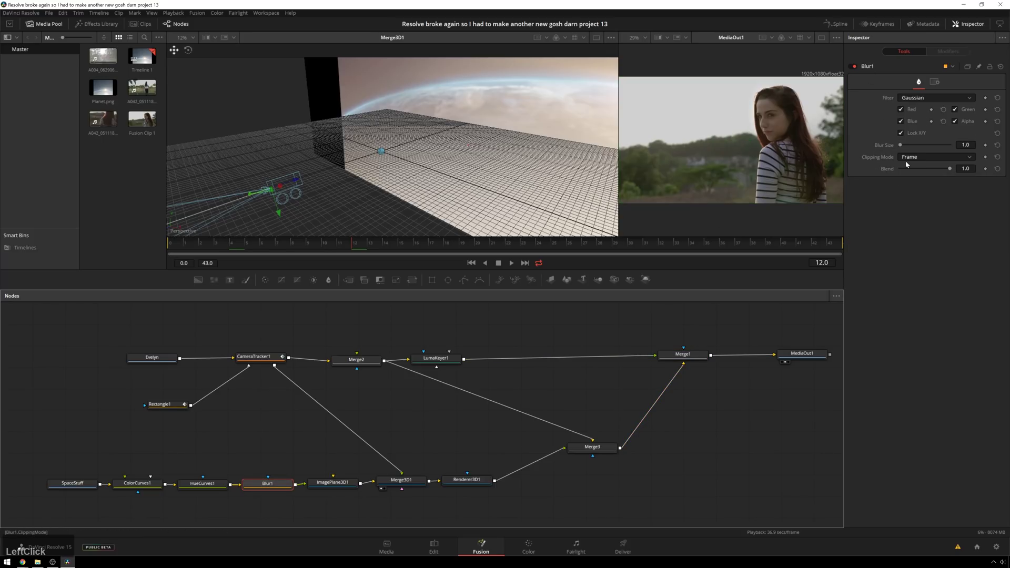
pyautogui.click(965, 144)
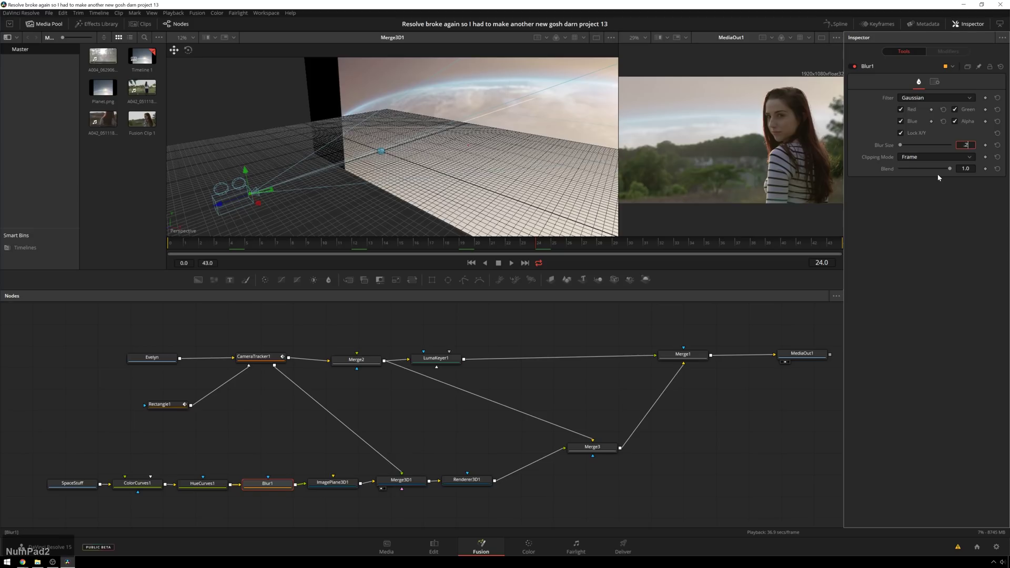
pyautogui.press('BackSpace')
pyautogui.write('.')
pyautogui.press('Tab')
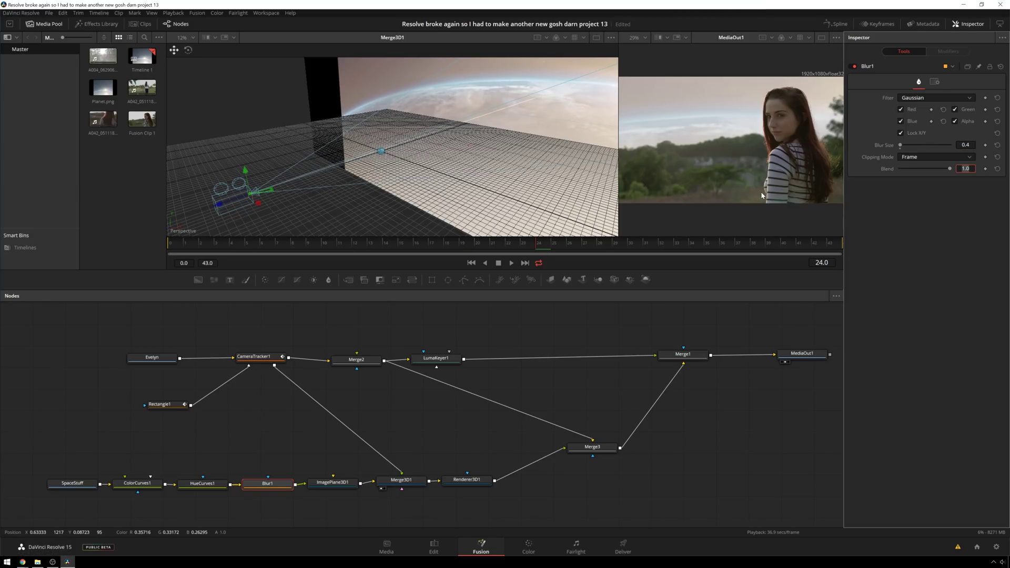
pyautogui.moveTo(618, 231); pyautogui.dragTo(508, 226)
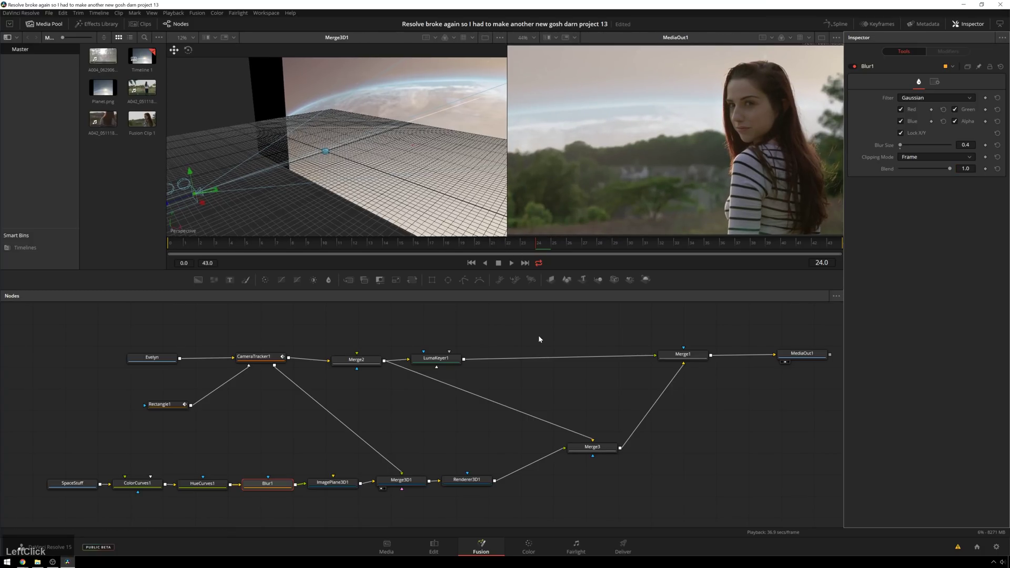
# Step: Lower ImagePlane3D1's Y offset from 19.142 to 17.49 to drop the planet horizon
pyautogui.click(345, 484)
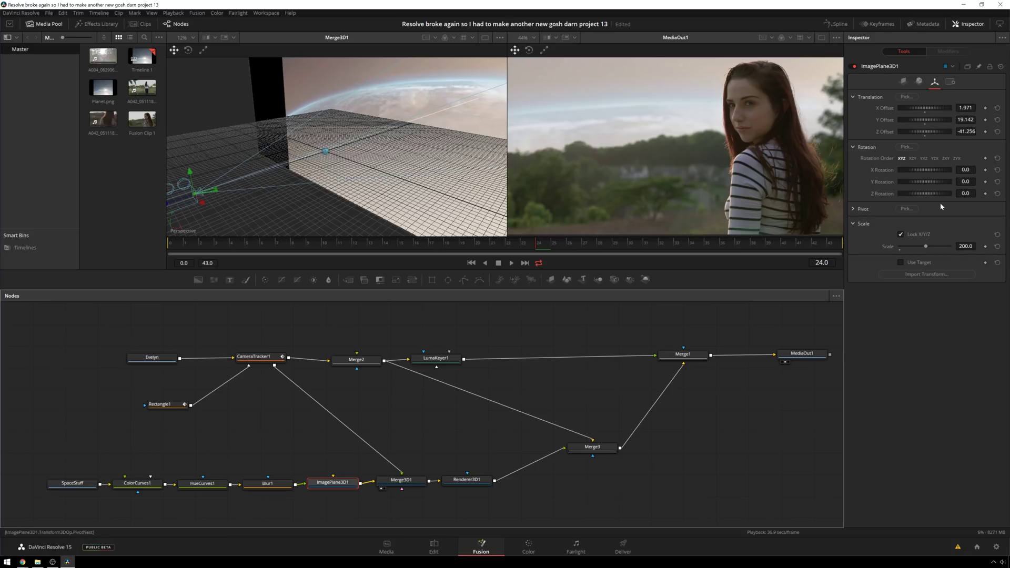
pyautogui.moveTo(920, 118); pyautogui.dragTo(901, 156)
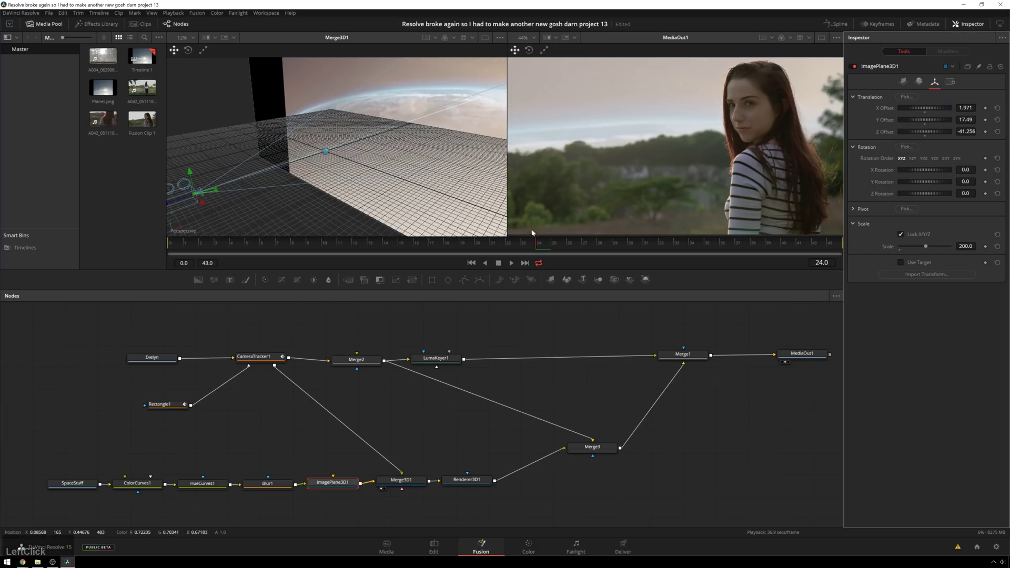
pyautogui.click(627, 333)
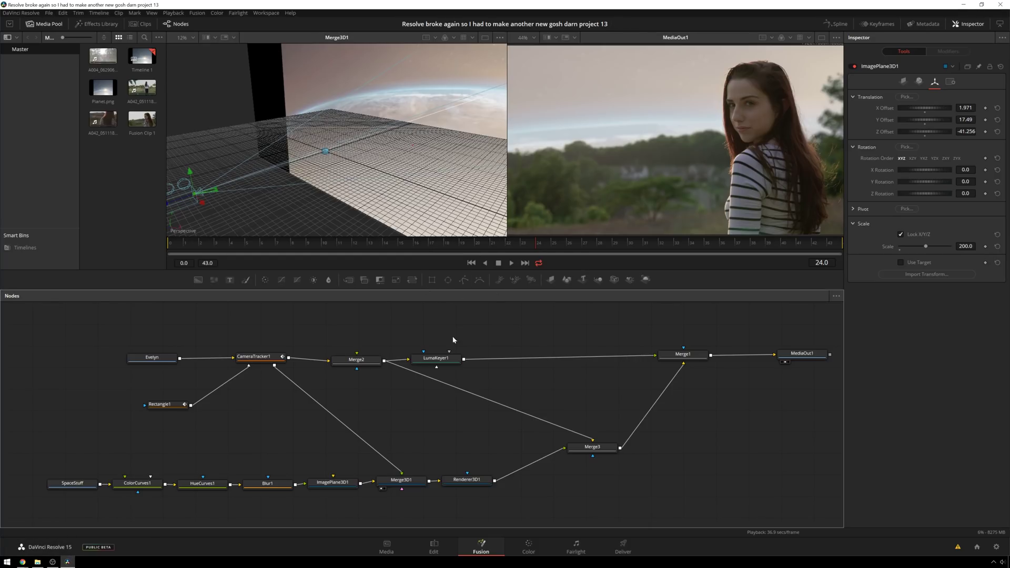
# Step: Move to the Color page and browse the Swiss LUTs collection
pyautogui.press('s')
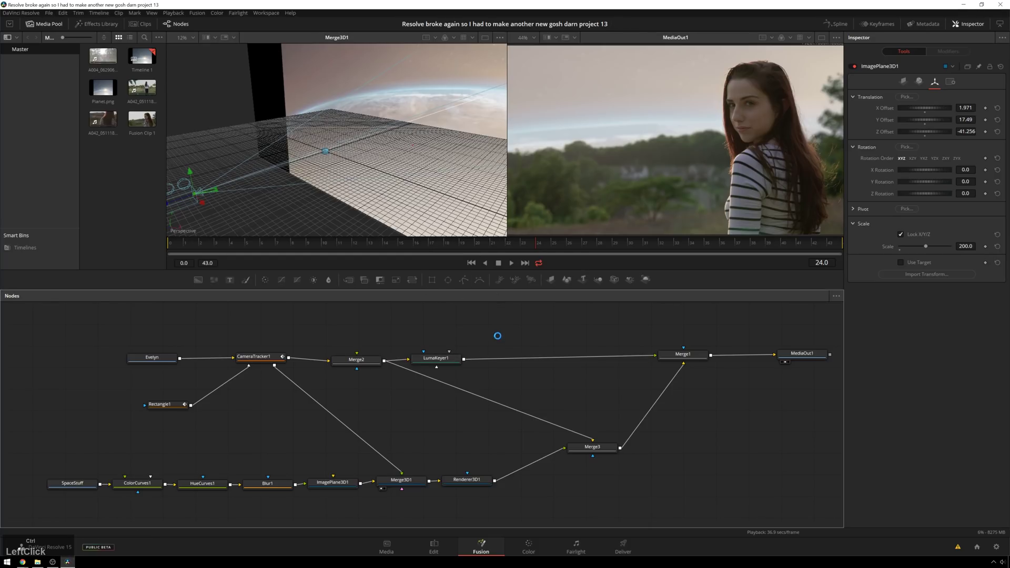
pyautogui.click(528, 550)
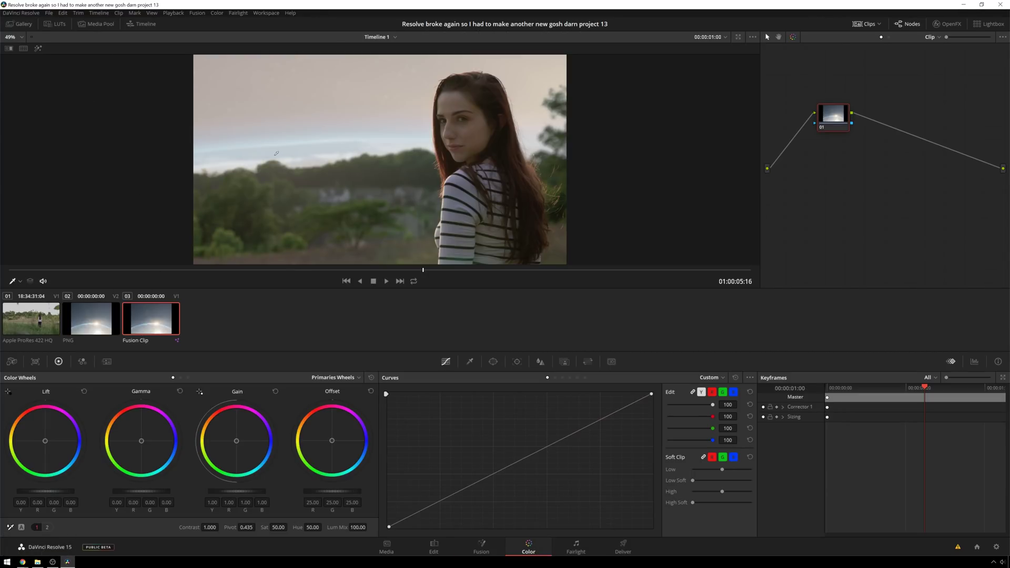
pyautogui.click(54, 24)
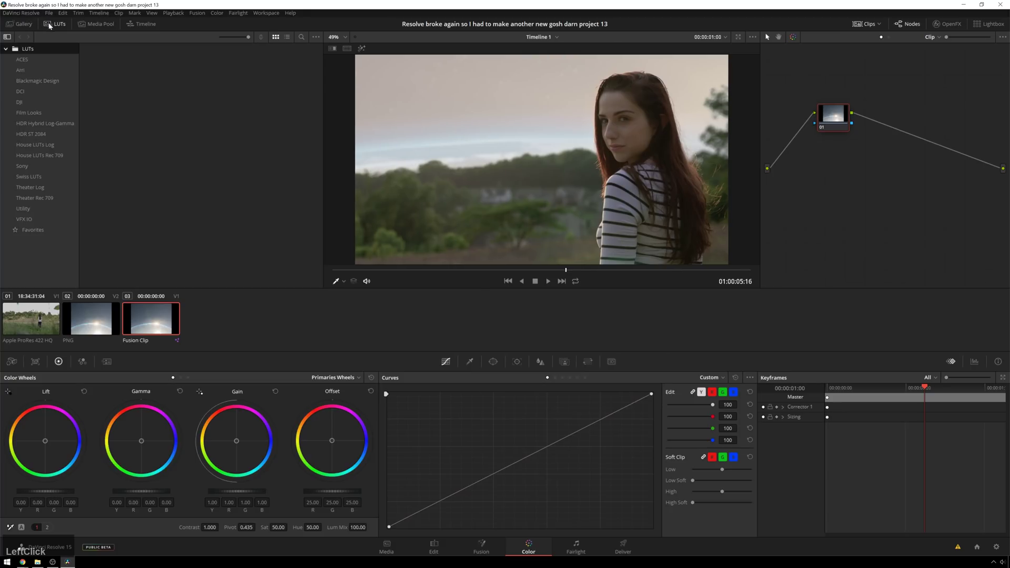
pyautogui.click(28, 176)
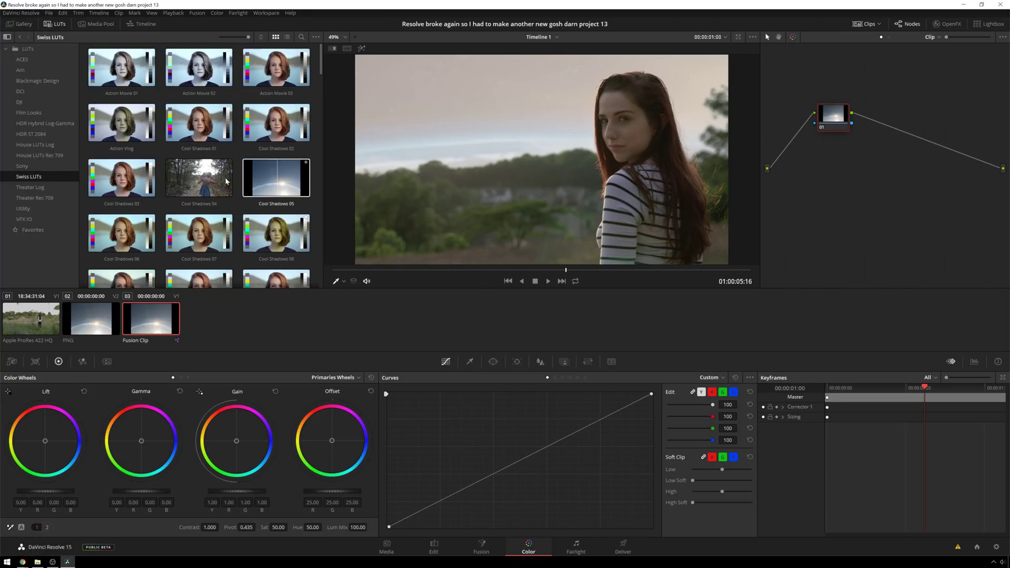
pyautogui.scroll(-10, 295, 248)
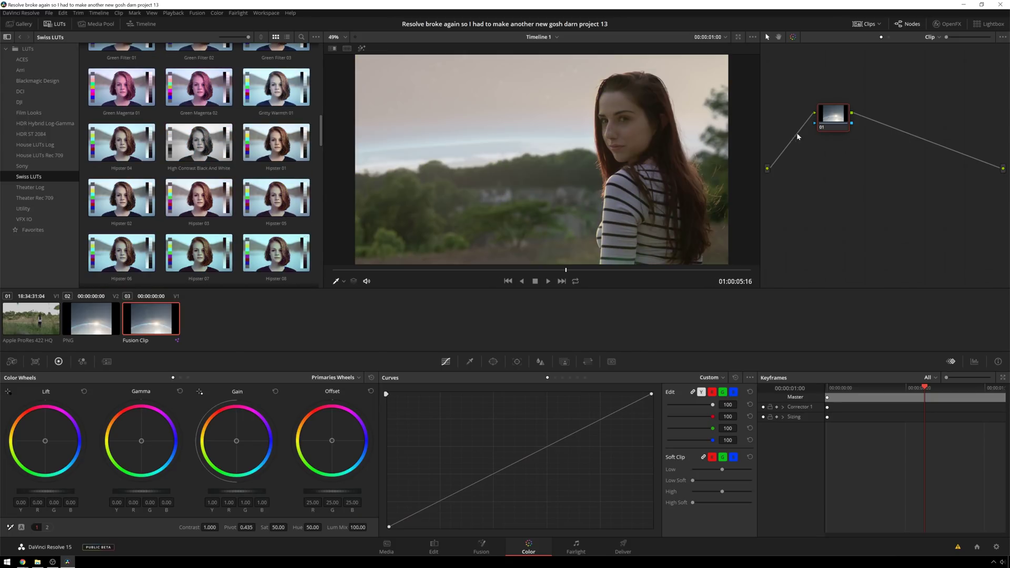
# Step: Add a serial node after node 01 with a two-point S-shaped contrast curve
pyautogui.click(842, 120)
pyautogui.hotkey('alt', 's')
pyautogui.click(439, 505)
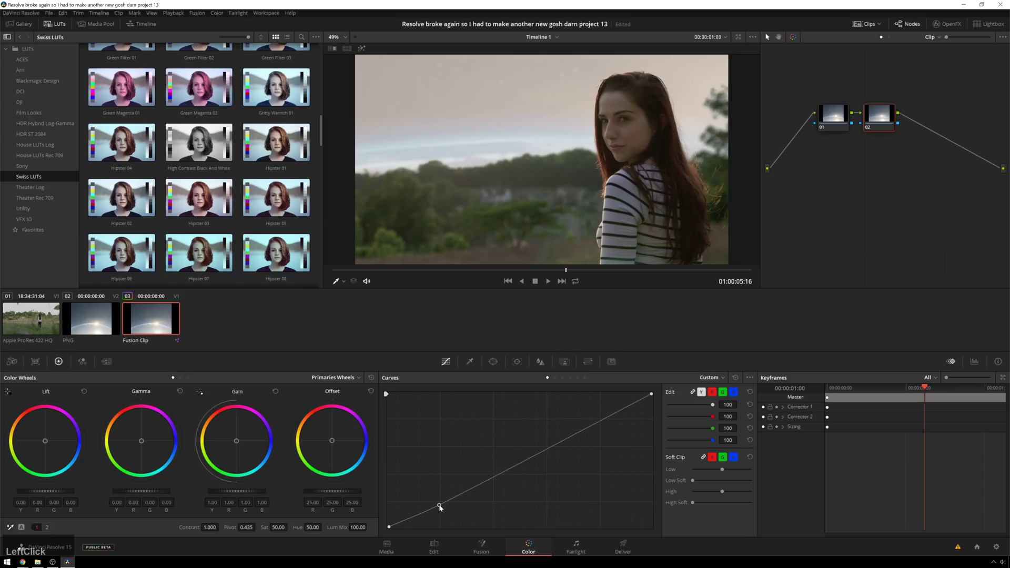
pyautogui.moveTo(530, 459); pyautogui.dragTo(524, 451)
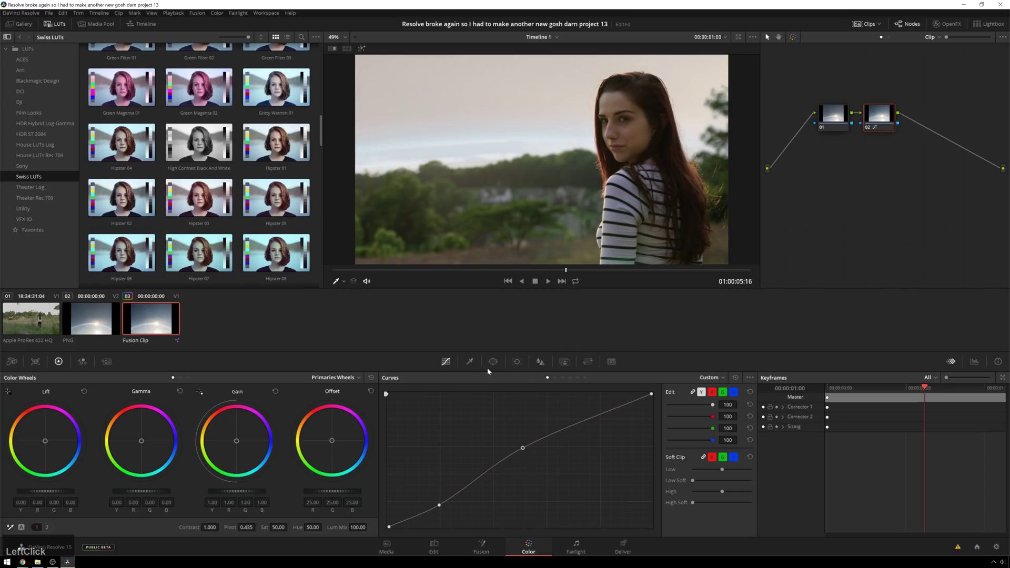
# Step: Back in Fusion, move the SpaceStuff node left and cancel a tool search
pyautogui.click(480, 547)
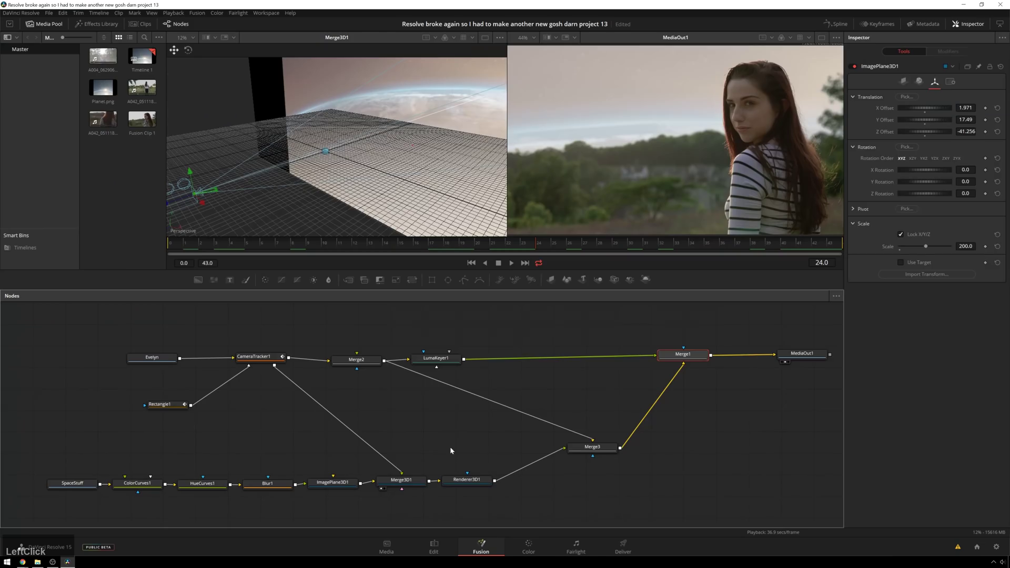
pyautogui.click(153, 484)
pyautogui.moveTo(69, 488); pyautogui.dragTo(41, 487)
pyautogui.press('space')
pyautogui.write('blur')
pyautogui.press('BackSpace')
pyautogui.press('BackSpace')
pyautogui.press('BackSpace')
pyautogui.press('BackSpace')
pyautogui.write('level')
pyautogui.hotkey('ctrl', 'BackSpace')
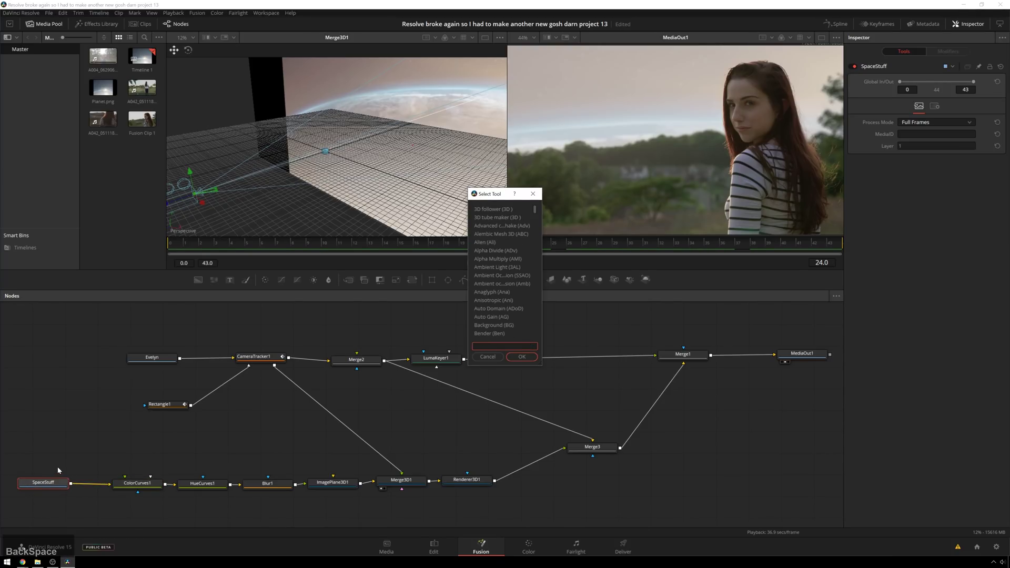
pyautogui.press('Escape')
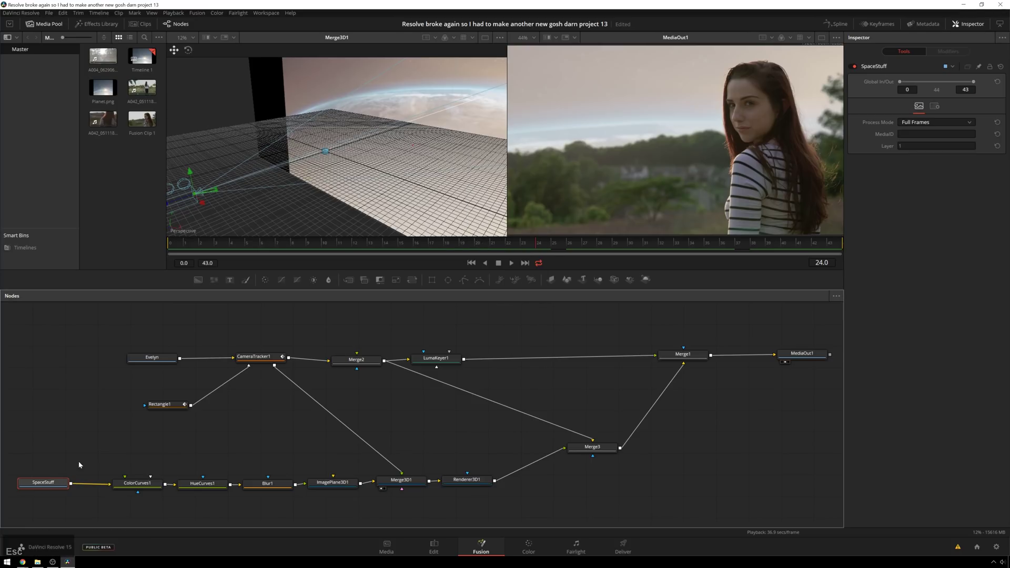
# Step: Insert a Brightness/Contrast node after SpaceStuff with contrast 0.24 and brightness -0.16
pyautogui.rightClick(79, 416)
pyautogui.click(142, 421)
pyautogui.moveTo(216, 383)
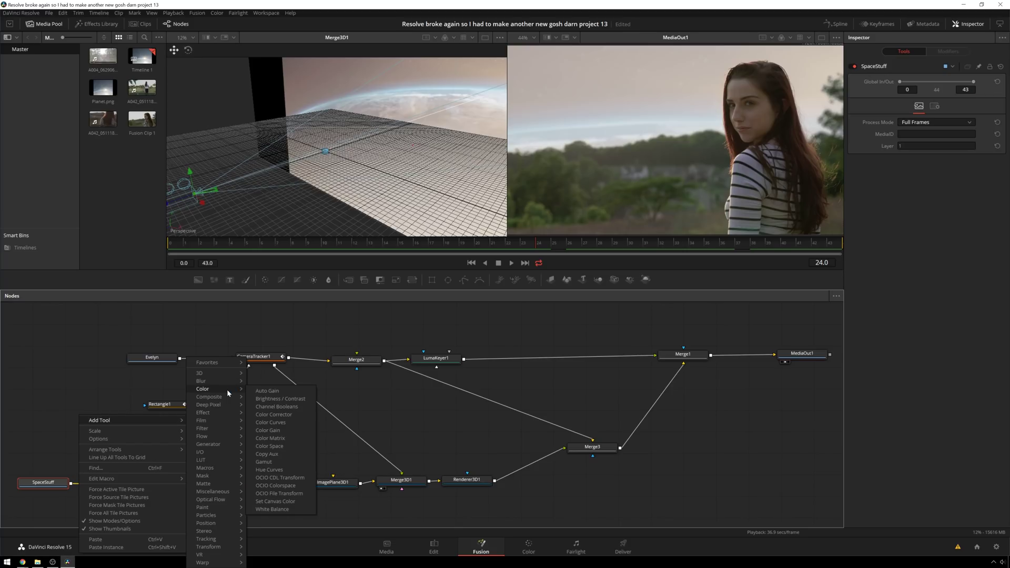
pyautogui.click(299, 398)
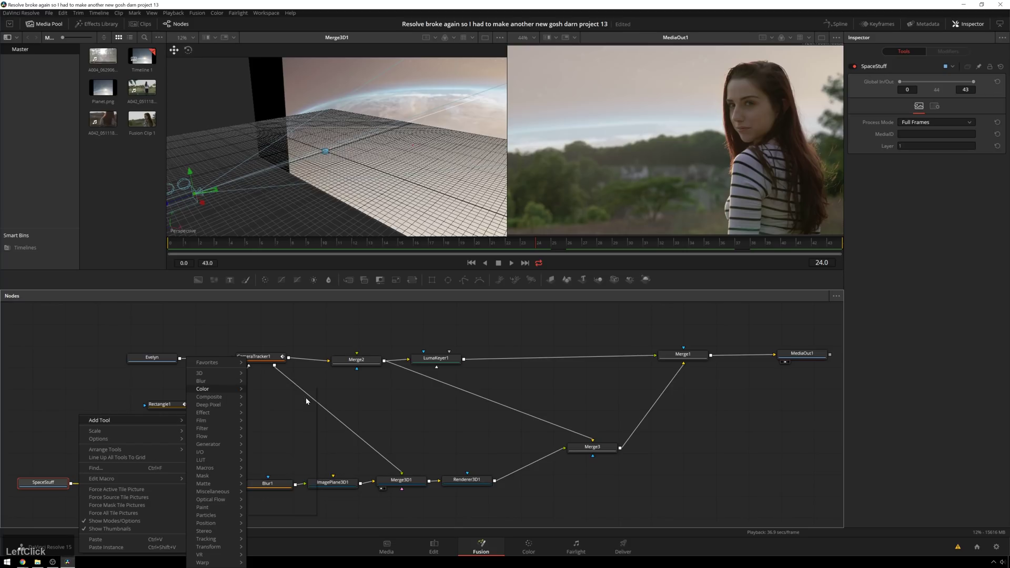
pyautogui.moveTo(85, 415); pyautogui.dragTo(95, 481)
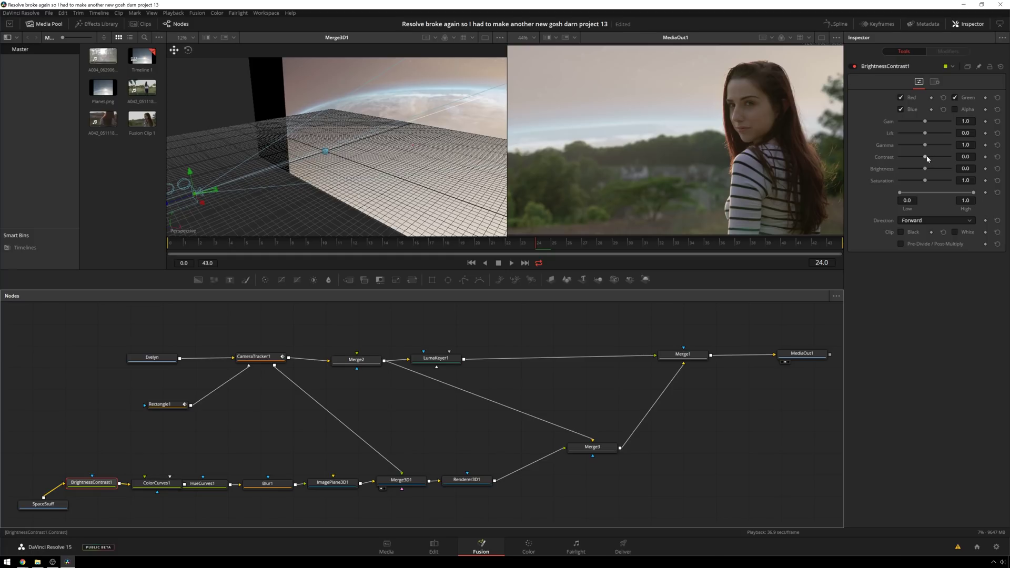
pyautogui.moveTo(925, 157); pyautogui.dragTo(921, 170)
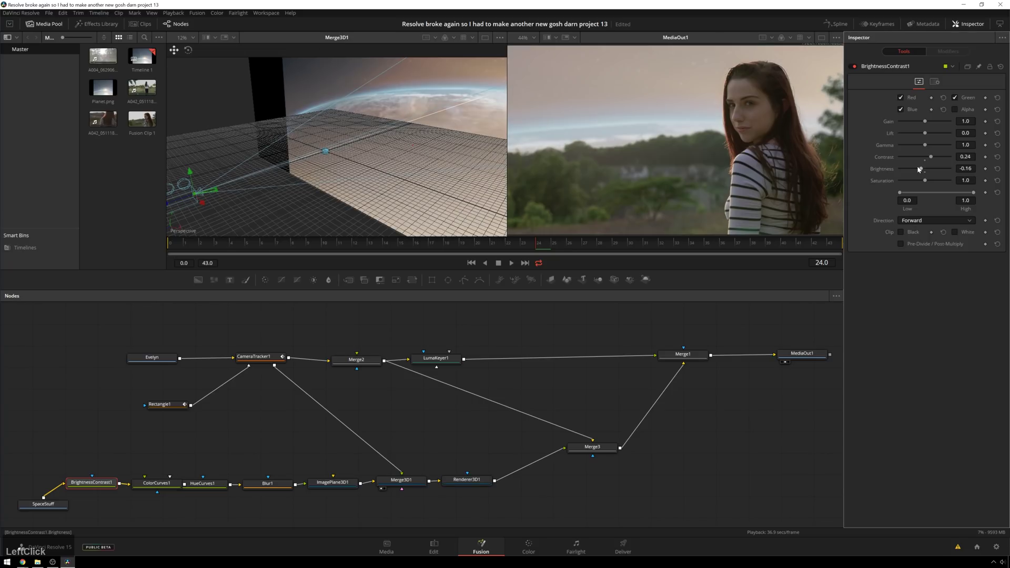
# Step: Flatten HueCurves1's hue curve by deleting its raised points
pyautogui.click(205, 487)
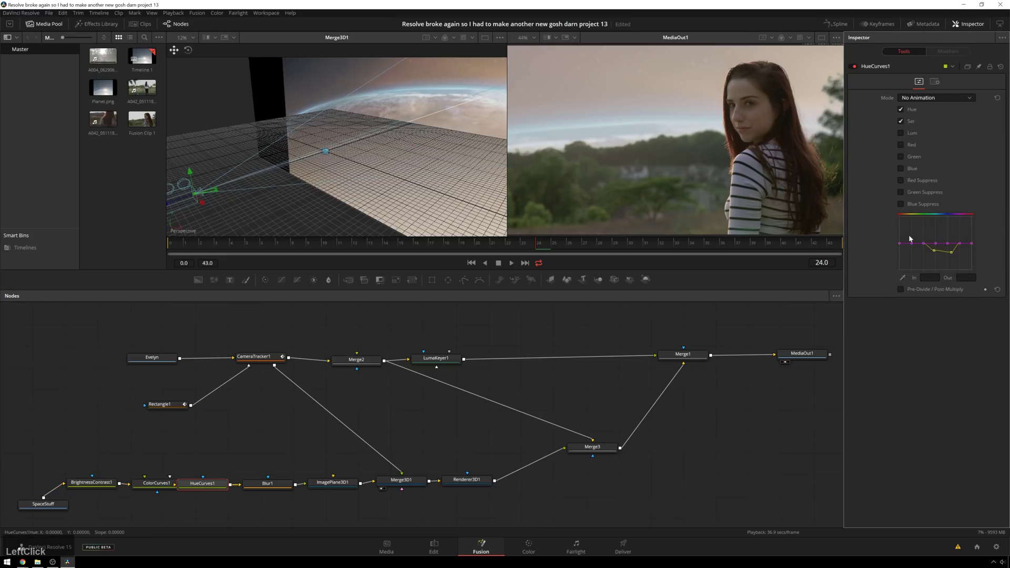
pyautogui.moveTo(921, 243)
pyautogui.mouseDown()
pyautogui.moveTo(927, 229)
pyautogui.moveTo(934, 247)
pyautogui.moveTo(933, 235)
pyautogui.moveTo(947, 244)
pyautogui.moveTo(946, 221)
pyautogui.moveTo(943, 234)
pyautogui.moveTo(934, 229)
pyautogui.mouseUp()
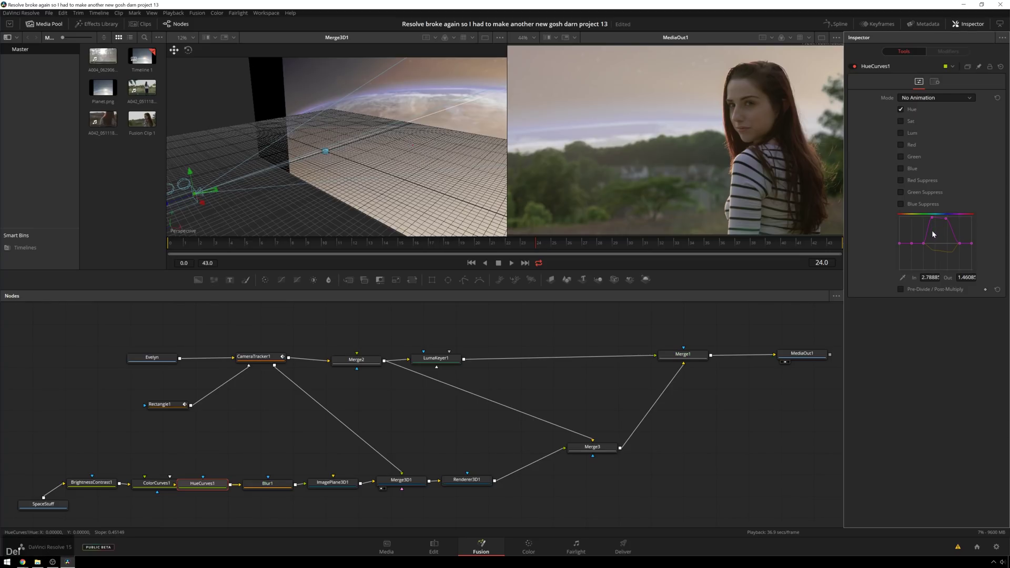
pyautogui.moveTo(931, 230); pyautogui.dragTo(923, 243)
pyautogui.click(960, 245)
pyautogui.press('Delete')
pyautogui.press('Delete')
# Step: Shape a gentle dip in the saturation curve and move HueCurves1 below ColorCurves1
pyautogui.click(900, 122)
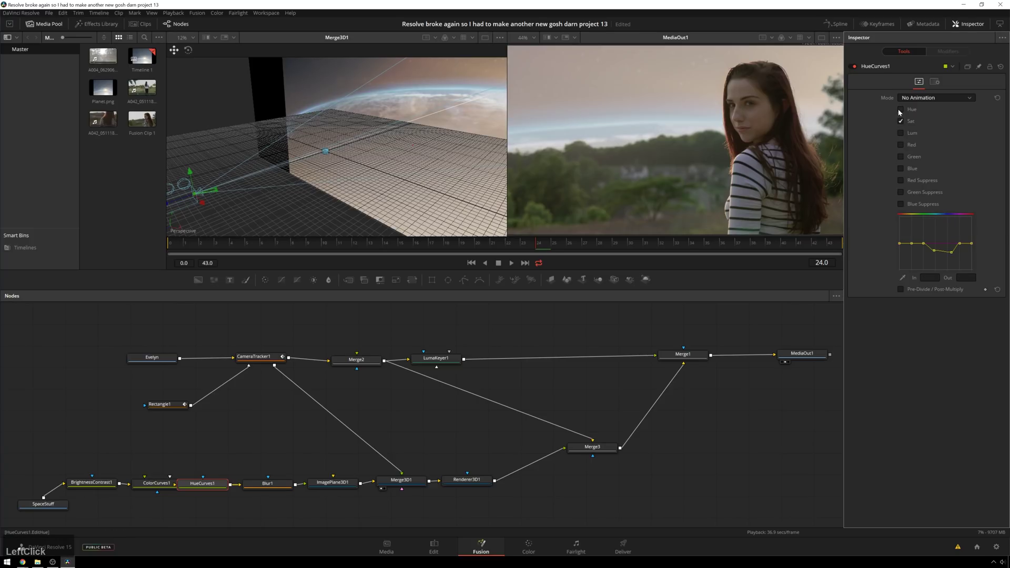
pyautogui.click(923, 246)
pyautogui.press('Delete')
pyautogui.moveTo(935, 253); pyautogui.dragTo(950, 277)
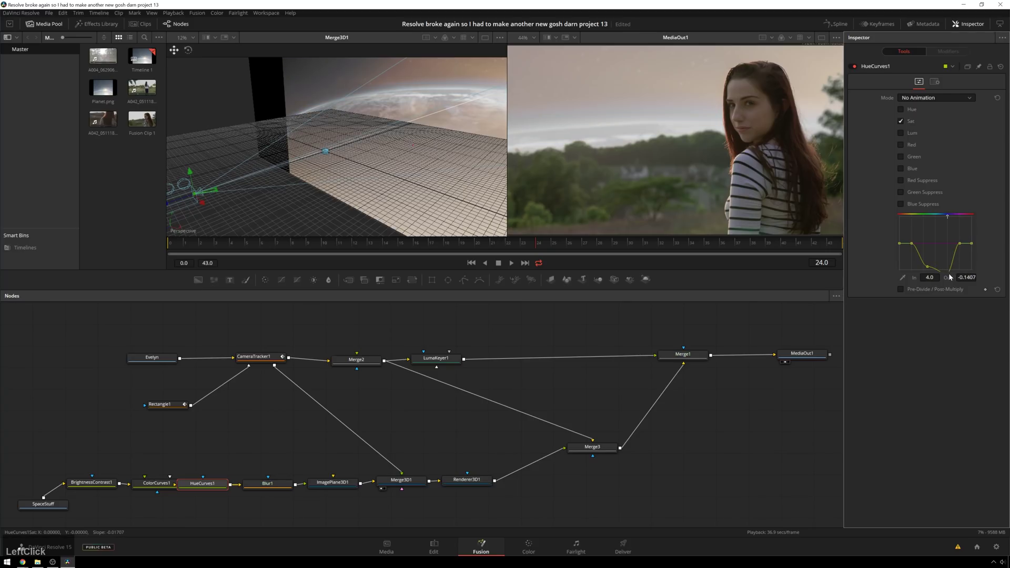
pyautogui.click(960, 244)
pyautogui.press('Delete')
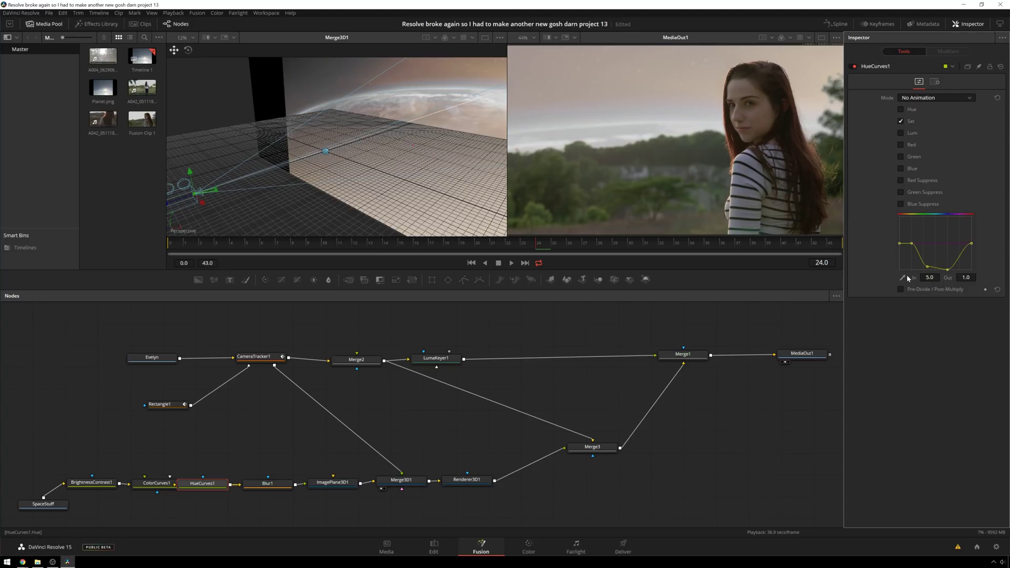
pyautogui.click(928, 268)
pyautogui.moveTo(947, 269); pyautogui.dragTo(947, 263)
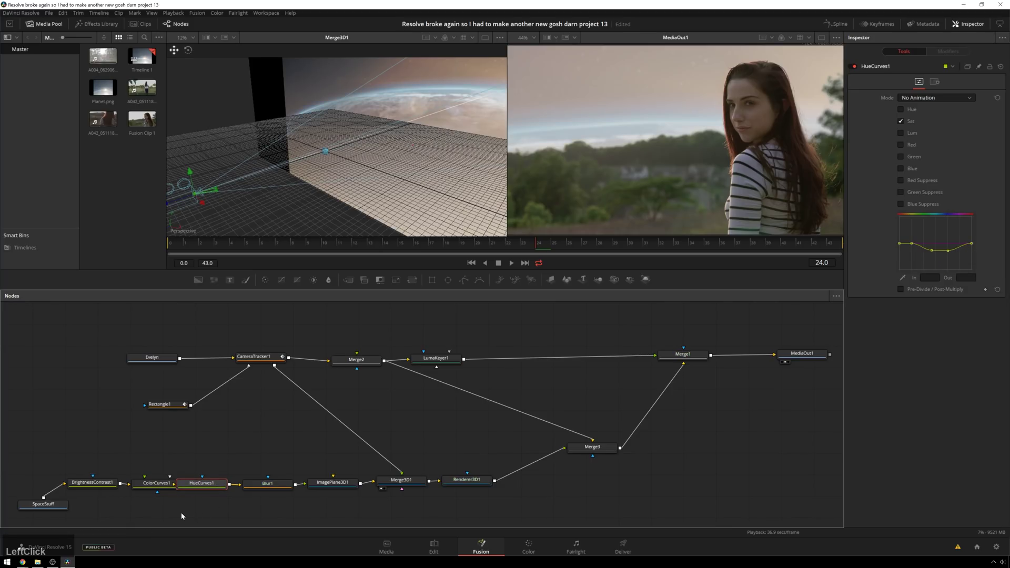
pyautogui.moveTo(210, 518); pyautogui.dragTo(19, 476)
pyautogui.moveTo(152, 478); pyautogui.dragTo(156, 501)
# Step: Search the tools for Blur and Hue Curves, then close the search without adding anything
pyautogui.hotkey('ctrl', 'space')
pyautogui.write('blur')
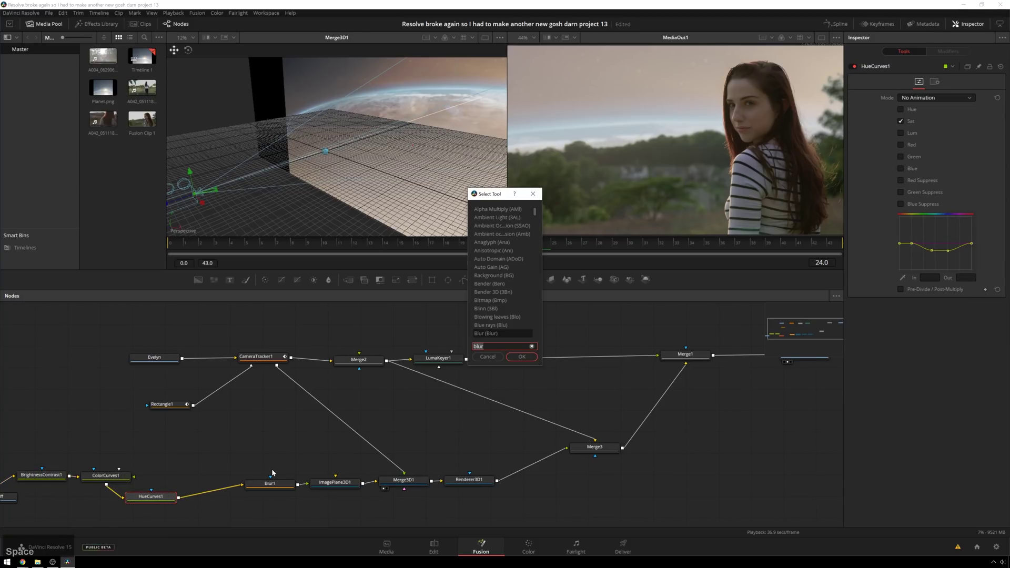
pyautogui.press('BackSpace')
pyautogui.press('BackSpace')
pyautogui.press('BackSpace')
pyautogui.press('BackSpace')
pyautogui.write('hu')
pyautogui.press('Escape')
pyautogui.hotkey('ctrl', 'space')
# Step: Insert a Color Corrector between HueCurves1 and Blur1 with hue 0.52 and lift -0.12
pyautogui.rightClick(205, 450)
pyautogui.moveTo(251, 317)
pyautogui.moveTo(348, 329)
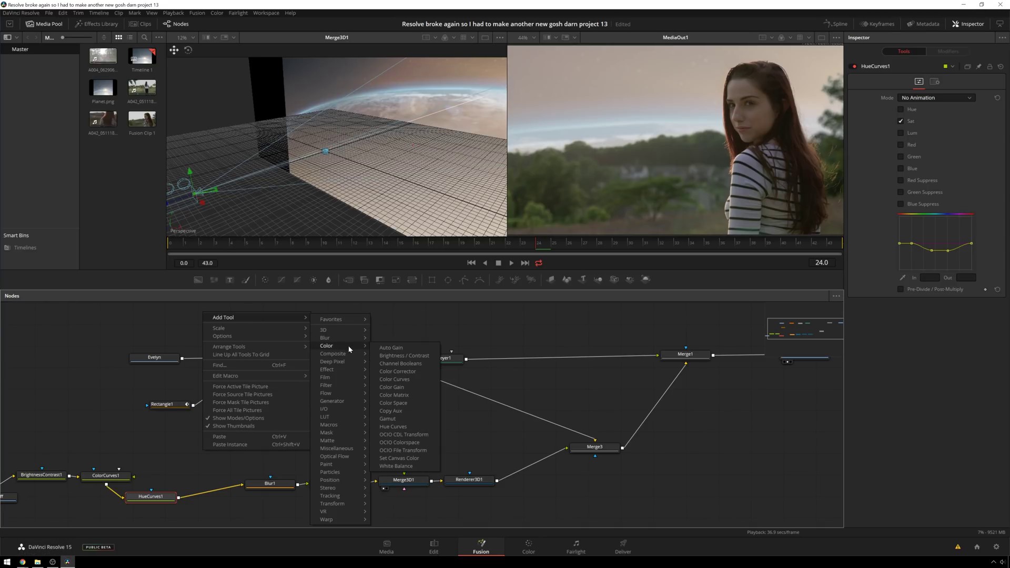
pyautogui.click(397, 372)
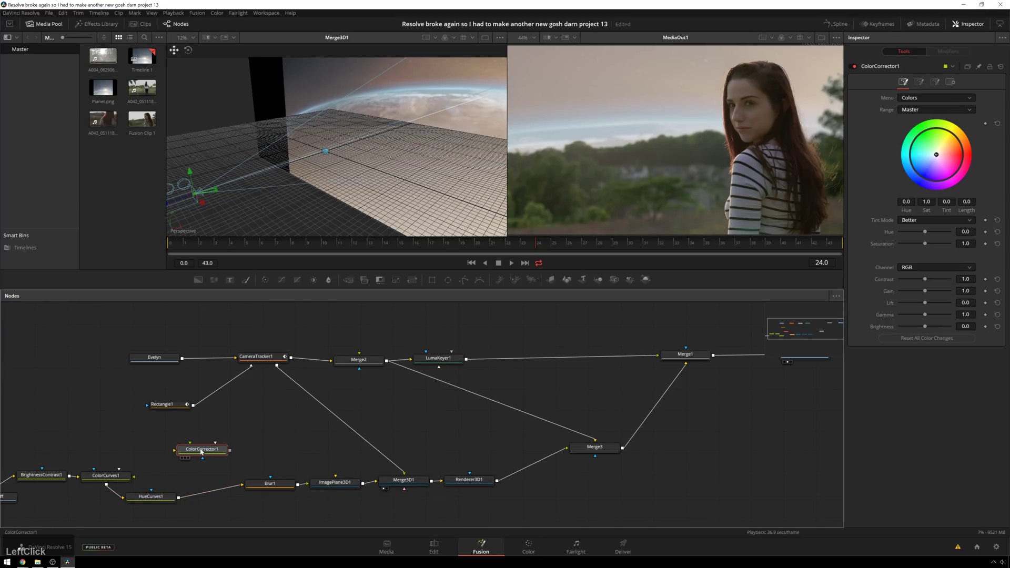
pyautogui.moveTo(205, 485); pyautogui.dragTo(211, 489)
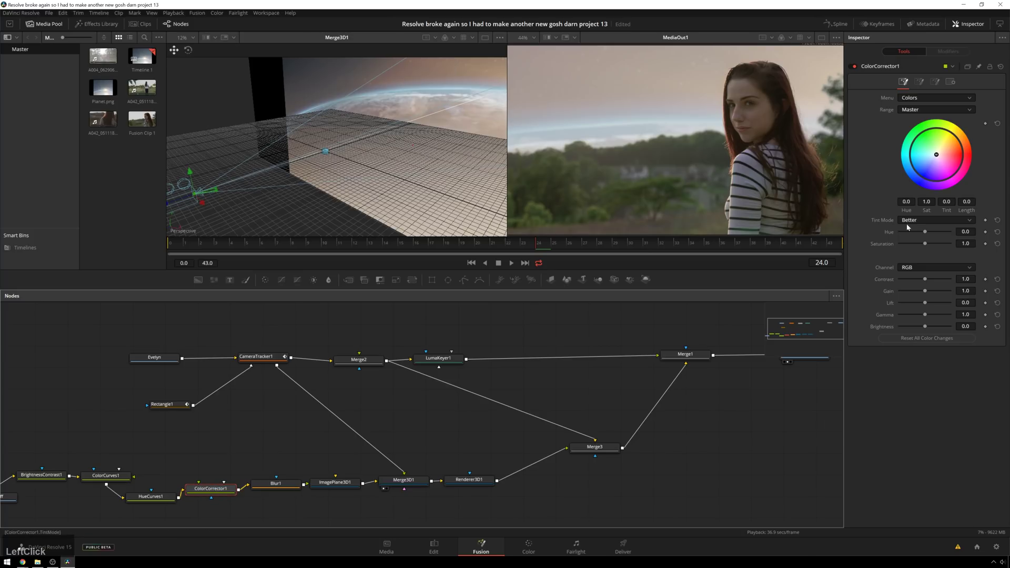
pyautogui.moveTo(924, 232); pyautogui.dragTo(939, 234)
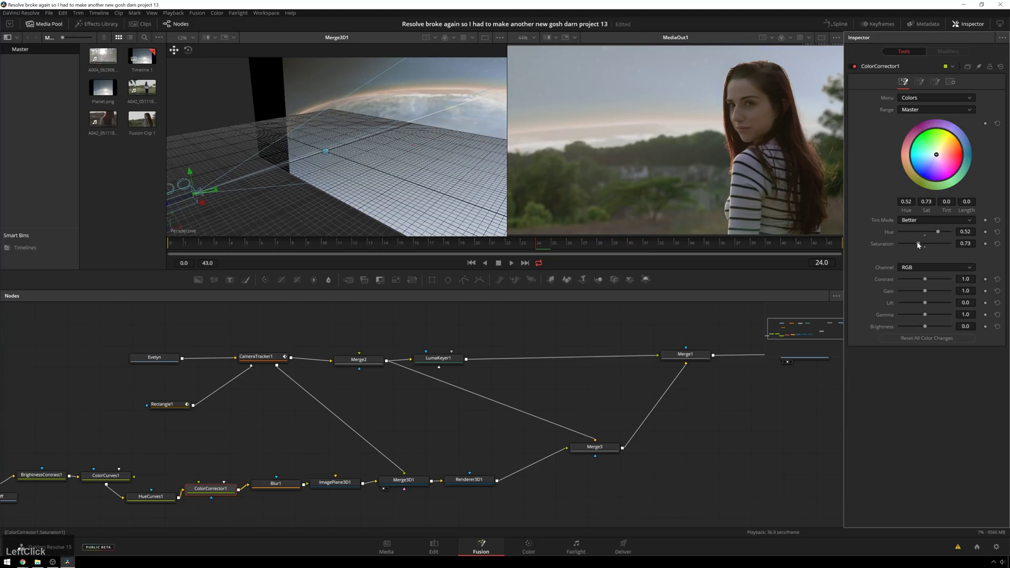
pyautogui.moveTo(925, 303); pyautogui.dragTo(918, 326)
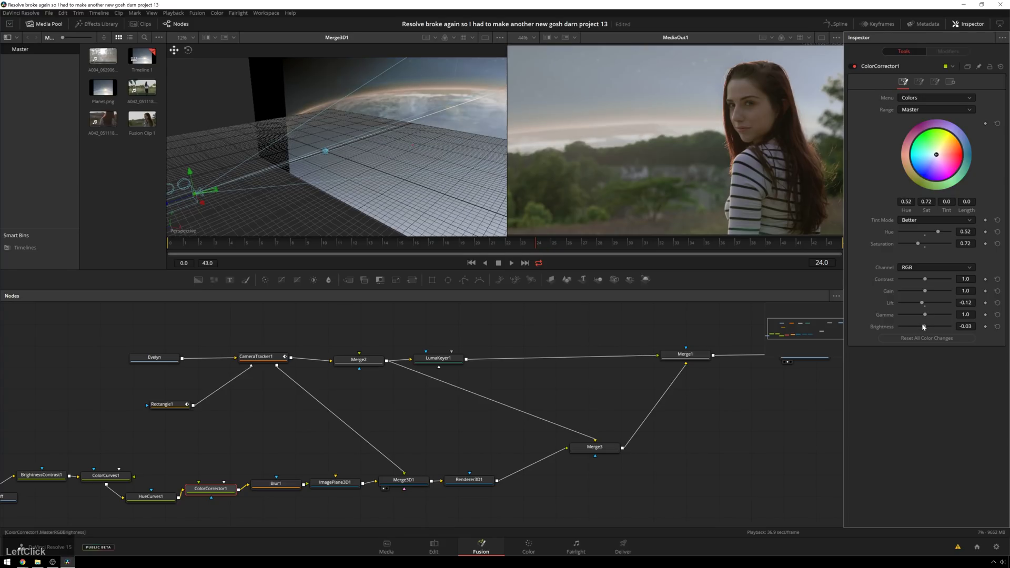
# Step: Set Blur1's blur size to 0.6, then to 0.8
pyautogui.click(276, 483)
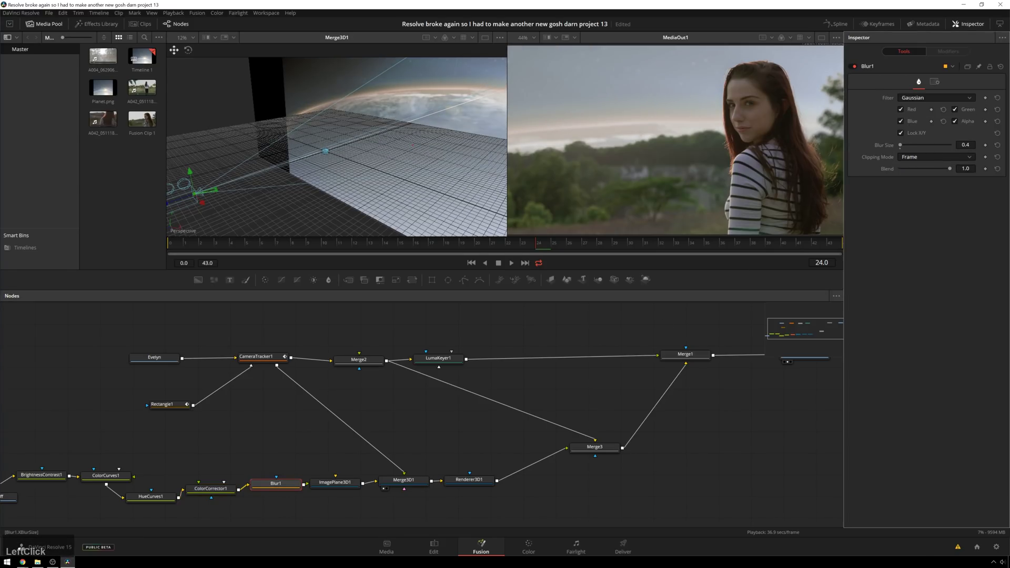
pyautogui.click(965, 144)
pyautogui.write('0.6')
pyautogui.press('KP_Enter')
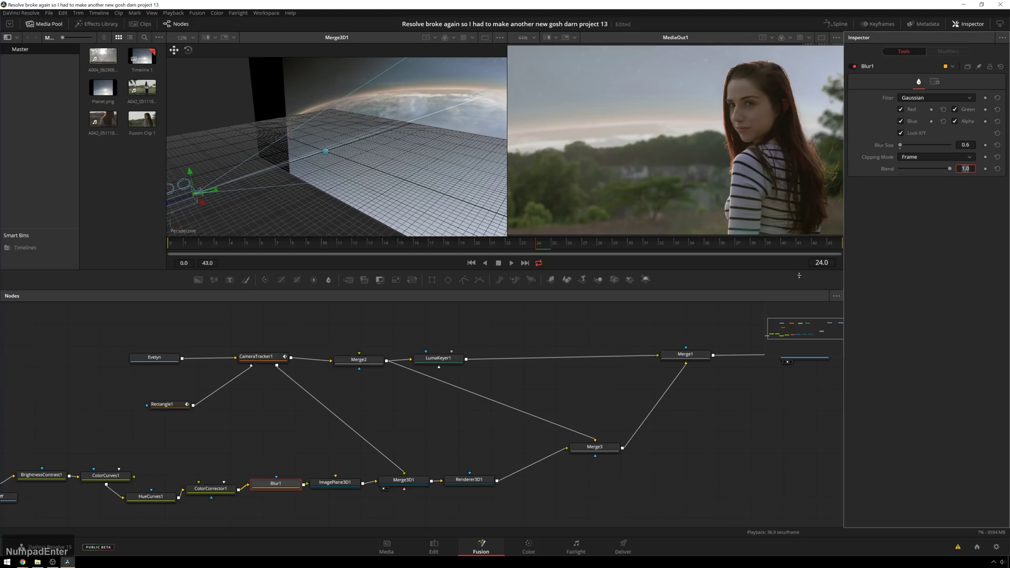
pyautogui.click(962, 145)
pyautogui.write('0.8')
pyautogui.press('KP_Enter')
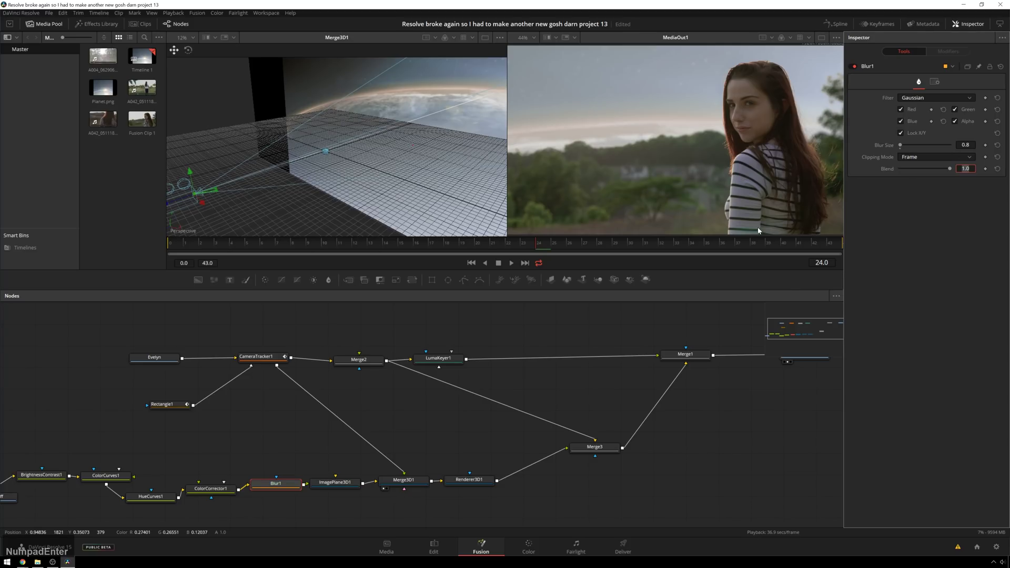
pyautogui.click(617, 322)
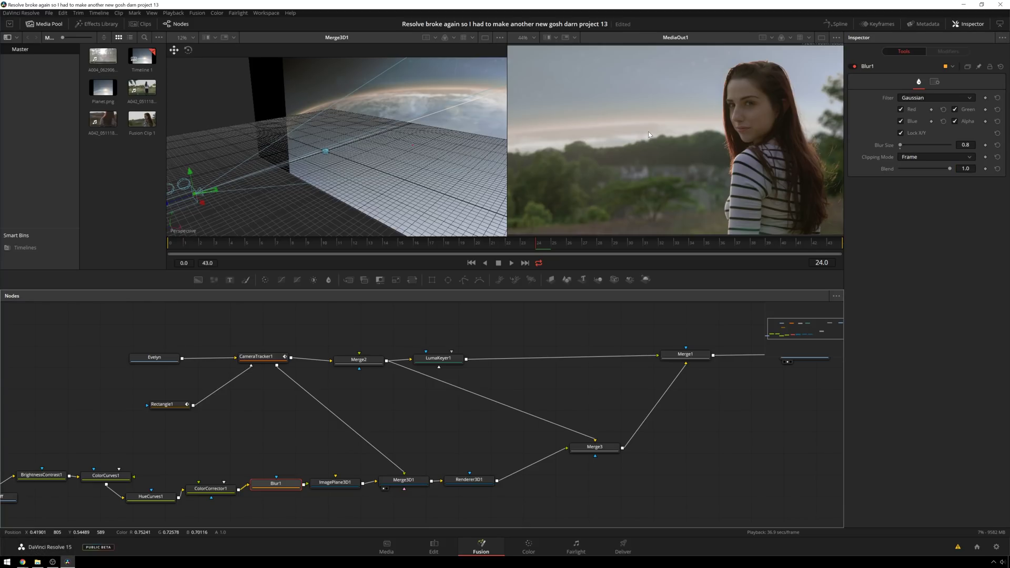
# Step: Save the project on the Color page and adjust the lower part of the contrast curve
pyautogui.click(530, 552)
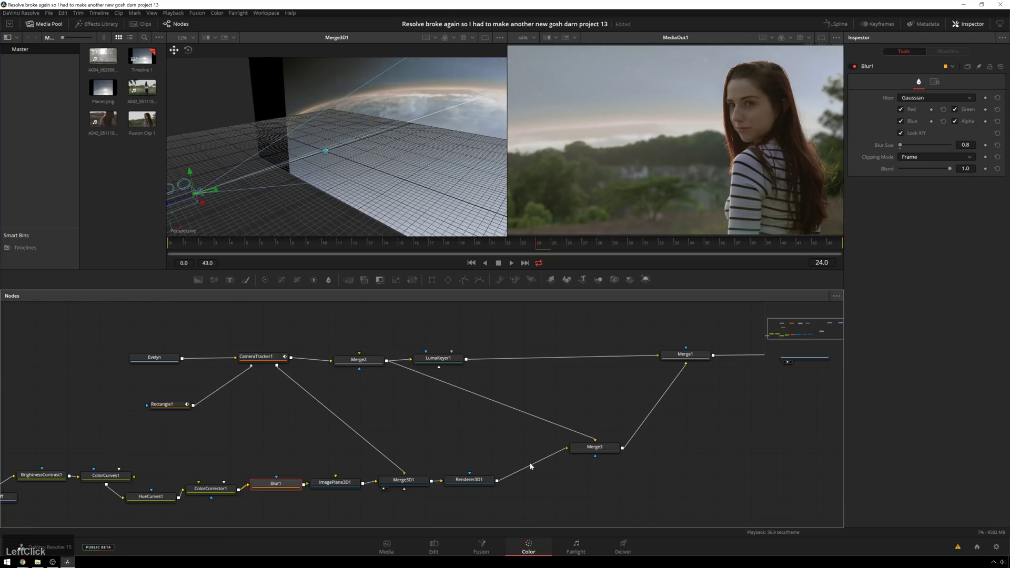
pyautogui.hotkey('ctrl', 's')
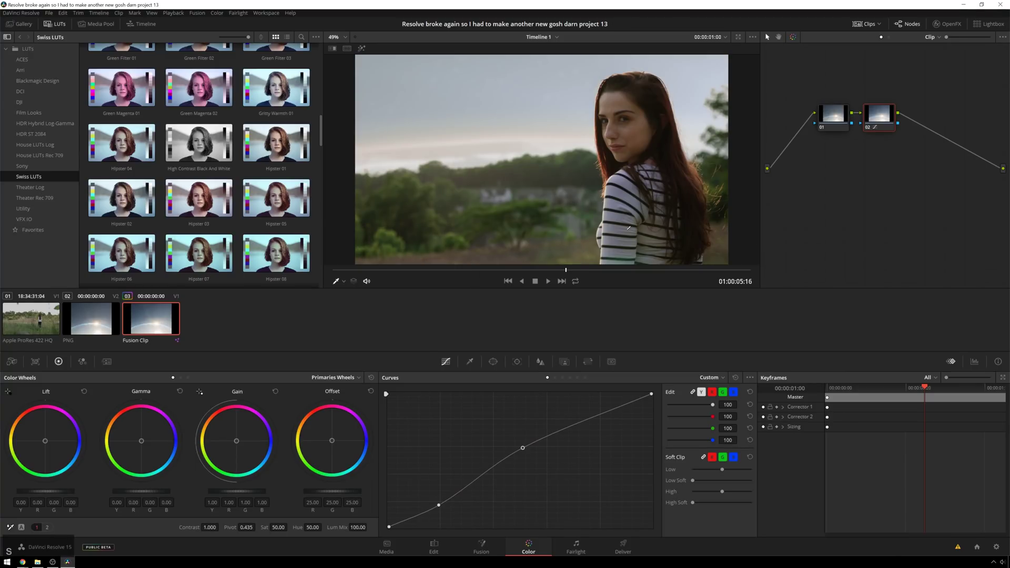
pyautogui.moveTo(438, 505); pyautogui.dragTo(426, 509)
pyautogui.click(441, 498)
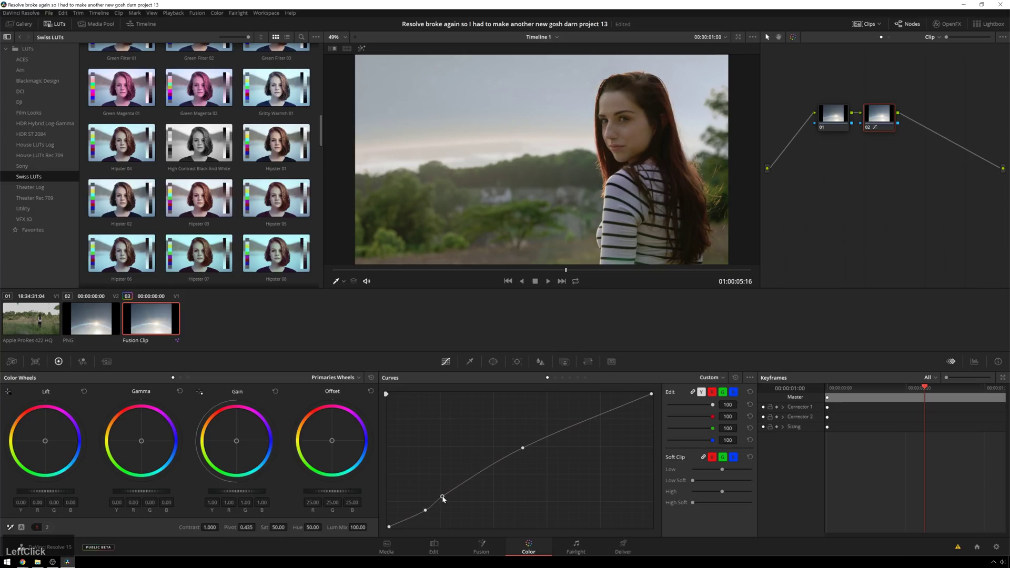
# Step: Add serial node 03 with an enlarged, right-shifted, soft-edged circular window
pyautogui.hotkey('alt', 's')
pyautogui.click(493, 362)
pyautogui.scroll(-2, 539, 161)
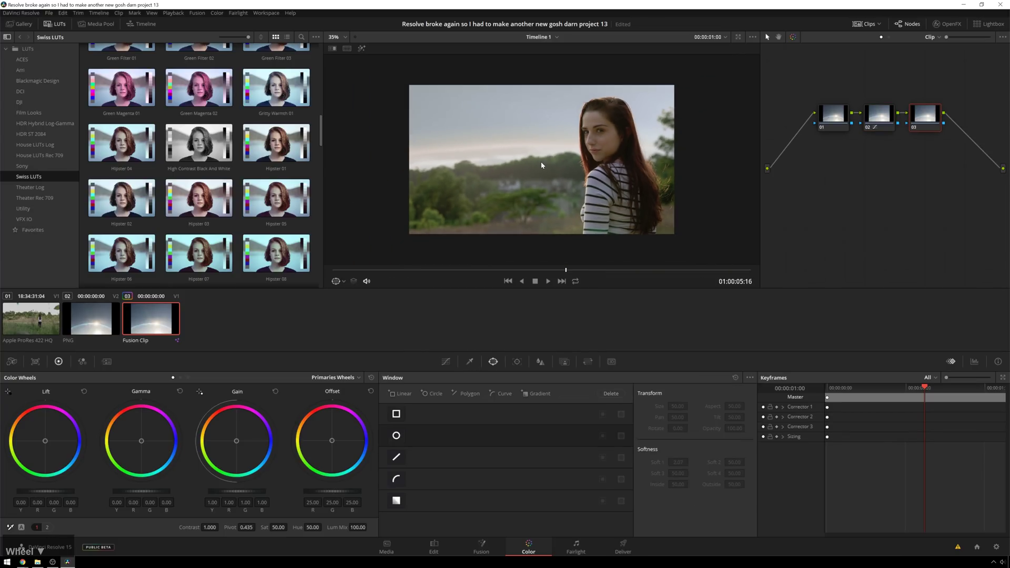
pyautogui.click(396, 435)
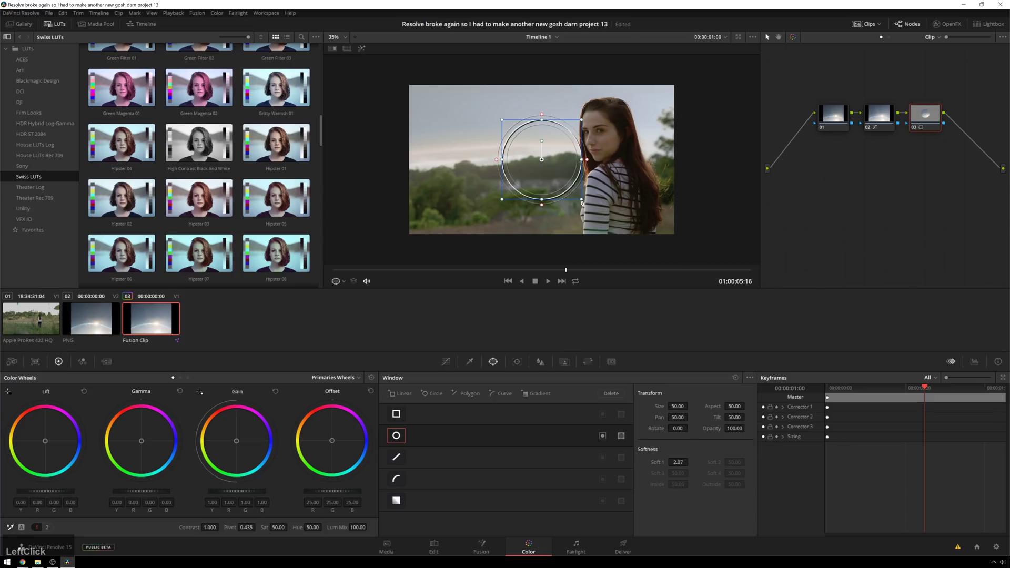
pyautogui.moveTo(582, 202); pyautogui.dragTo(681, 235)
pyautogui.moveTo(678, 462); pyautogui.dragTo(584, 447)
# Step: Add serial node 04 with gain 1.15 and gamma 0.03, then serial node 05 after it
pyautogui.hotkey('alt', 'p')
pyautogui.click(396, 436)
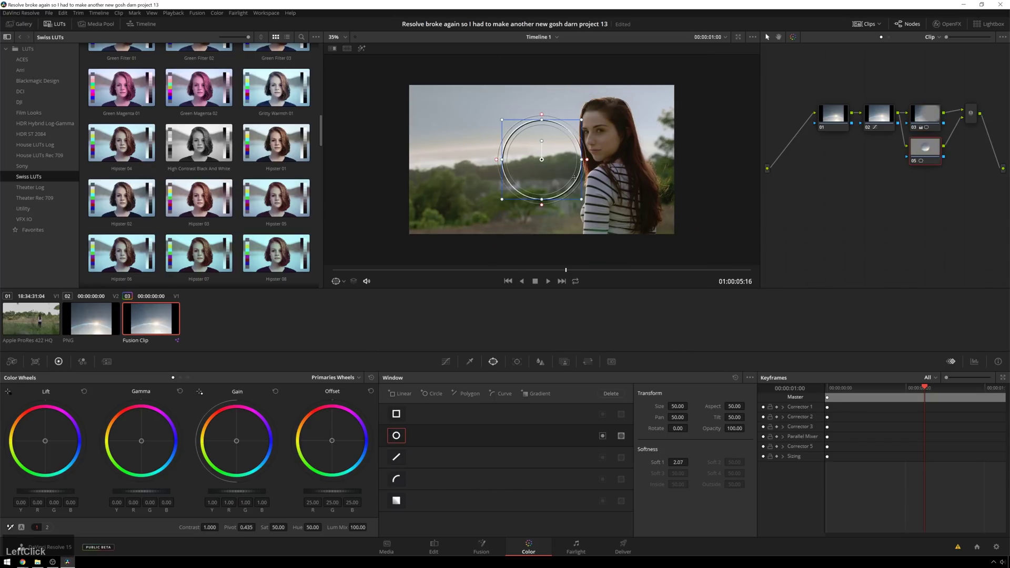
pyautogui.hotkey('ctrl', 'z')
pyautogui.hotkey('ctrl', 'z')
pyautogui.hotkey('alt', 's')
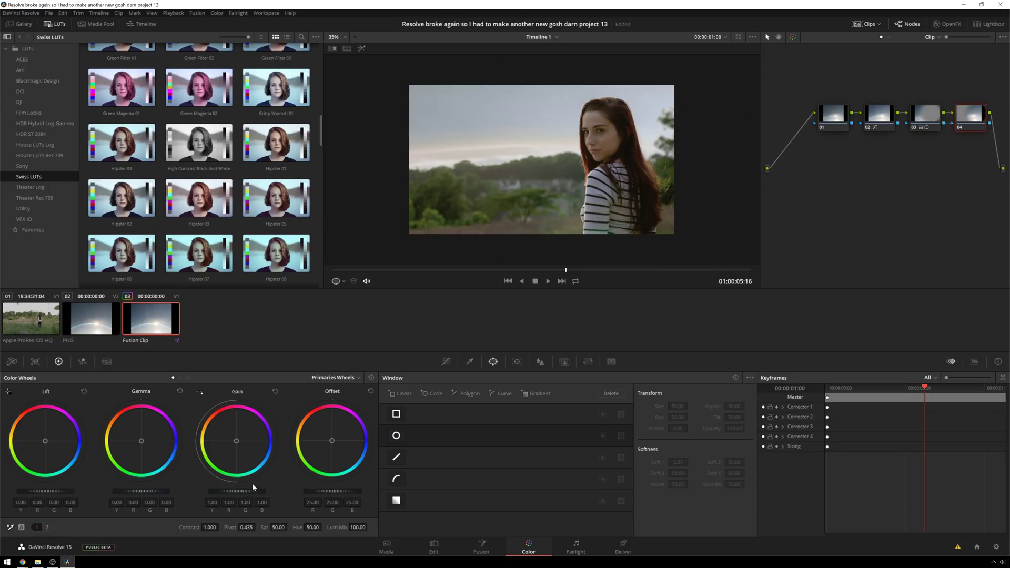
pyautogui.scroll(1, 253, 487)
pyautogui.scroll(3, 249, 493)
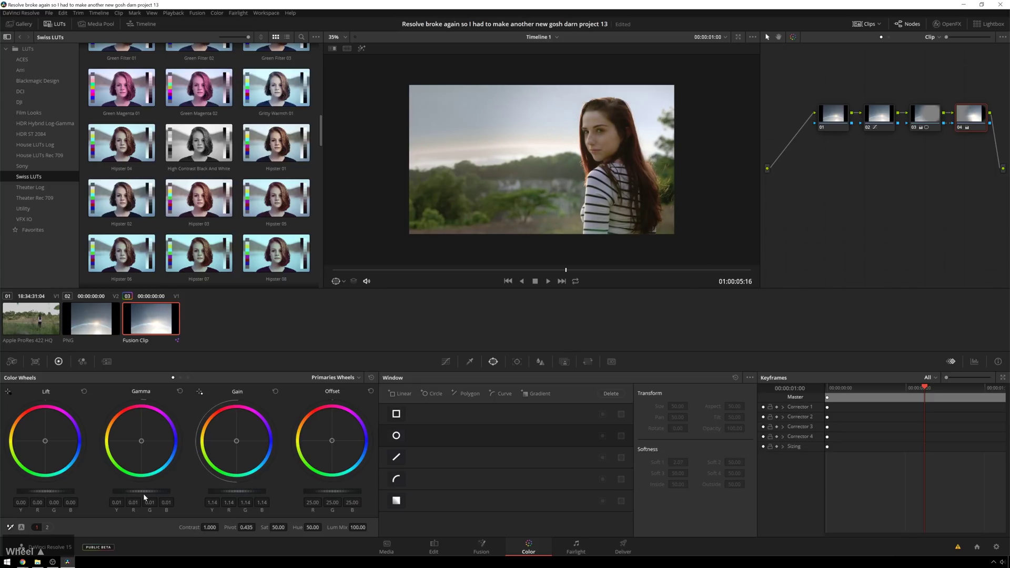
pyautogui.scroll(1, 143, 494)
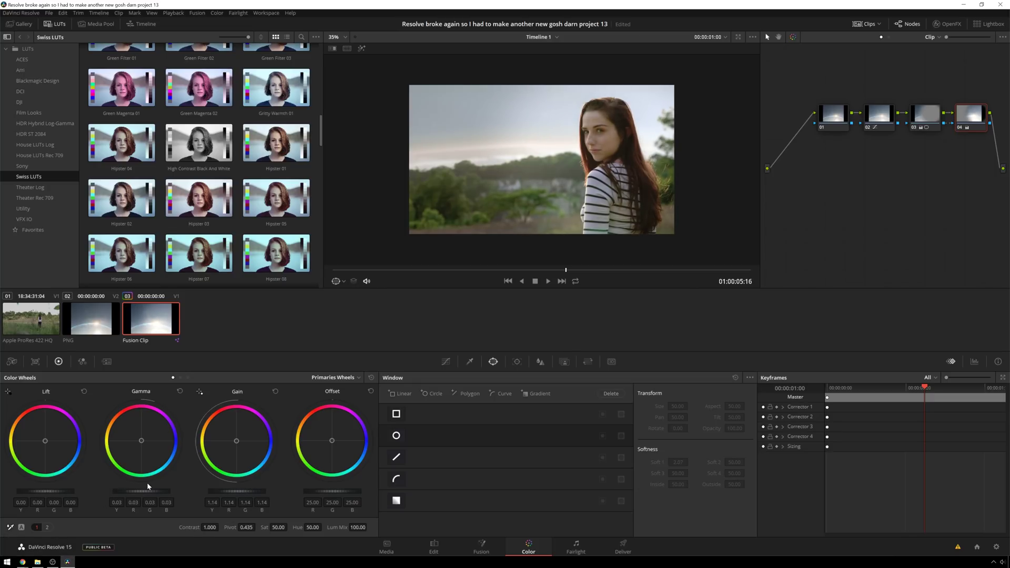
pyautogui.scroll(1, 256, 496)
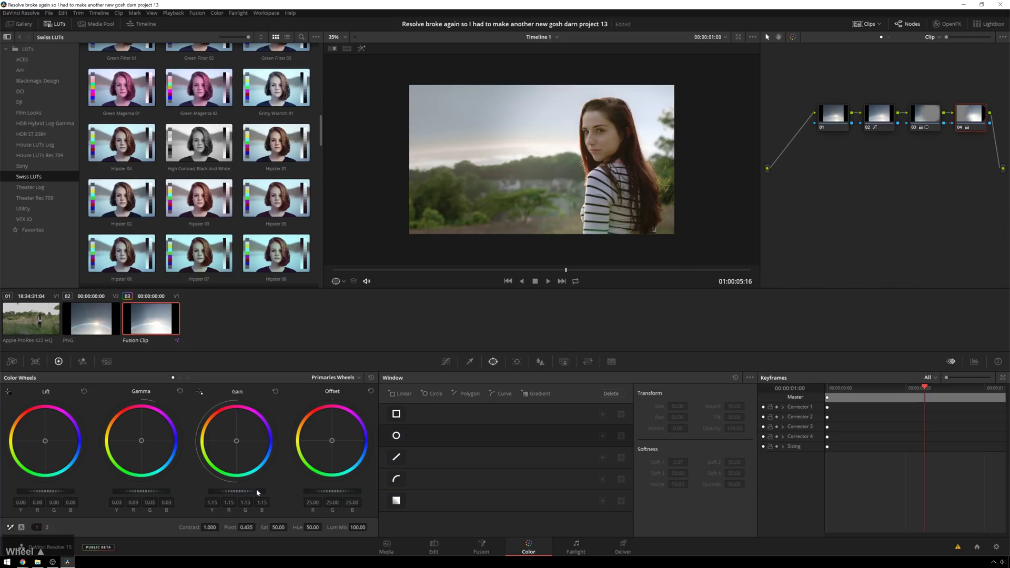
pyautogui.click(952, 156)
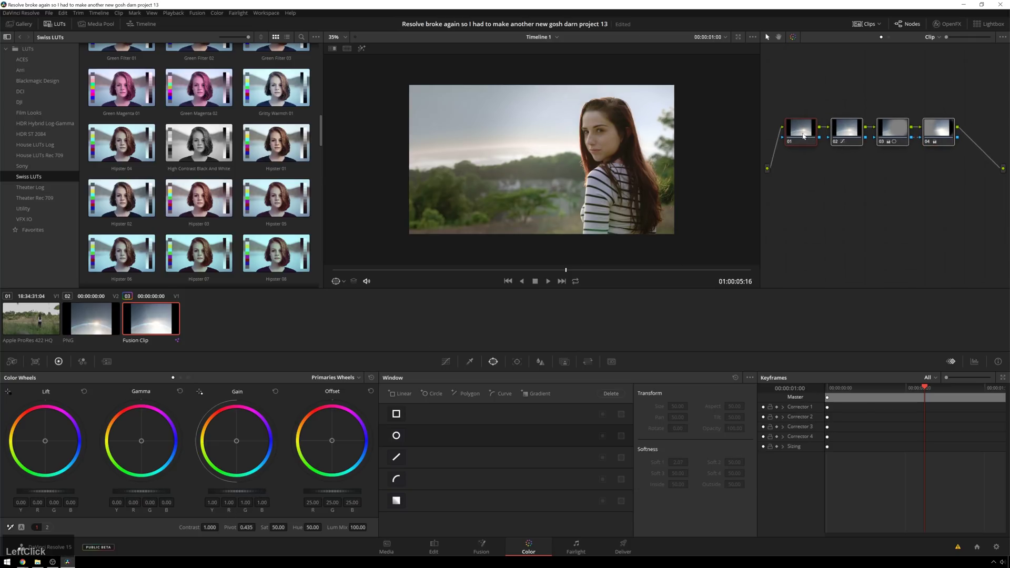
pyautogui.click(930, 135)
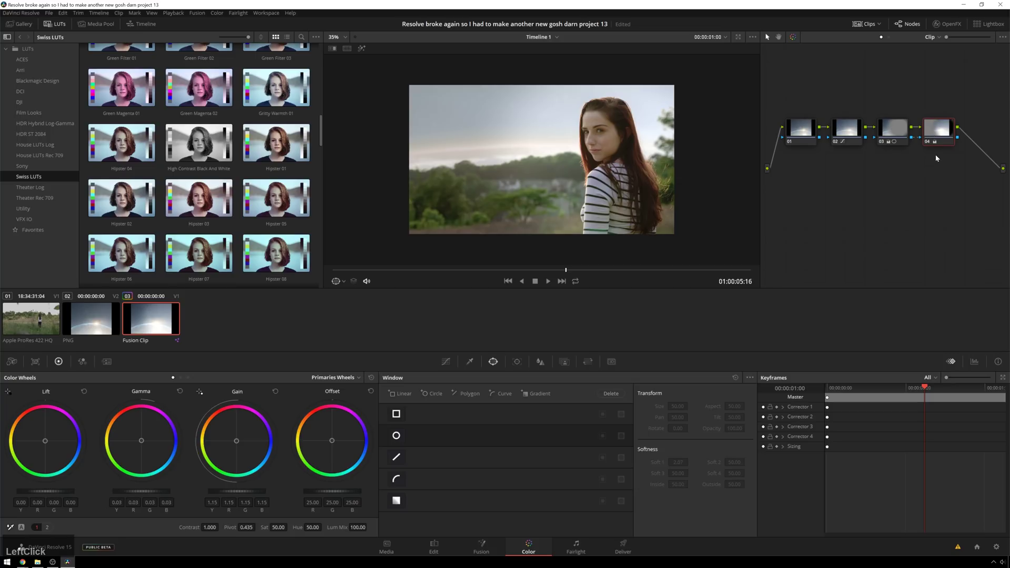
pyautogui.hotkey('alt', 's')
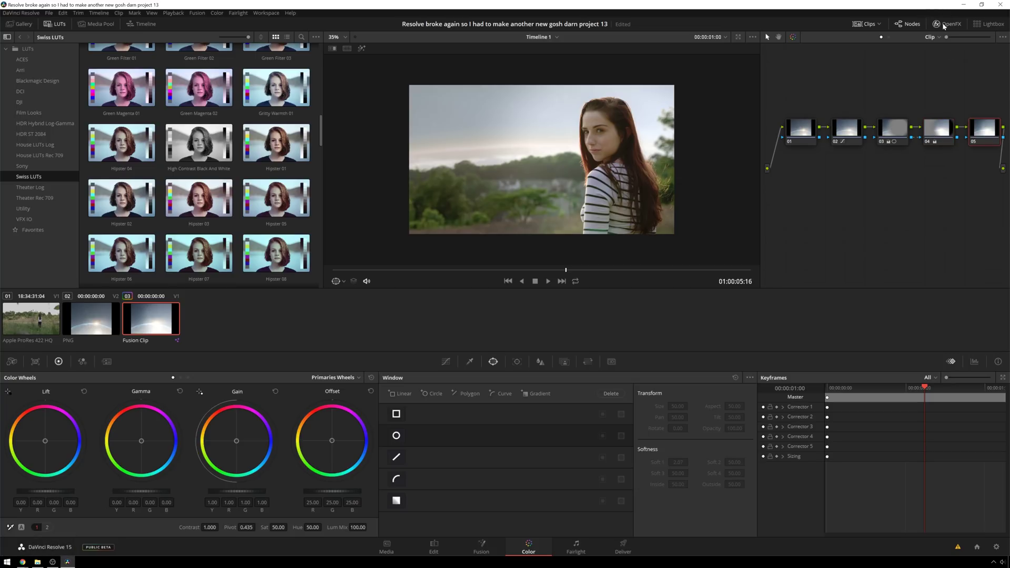
# Step: Apply Lens Reflections to node 05 with the Streaks preset, colorize 0.776 and brightness 0.449
pyautogui.click(946, 24)
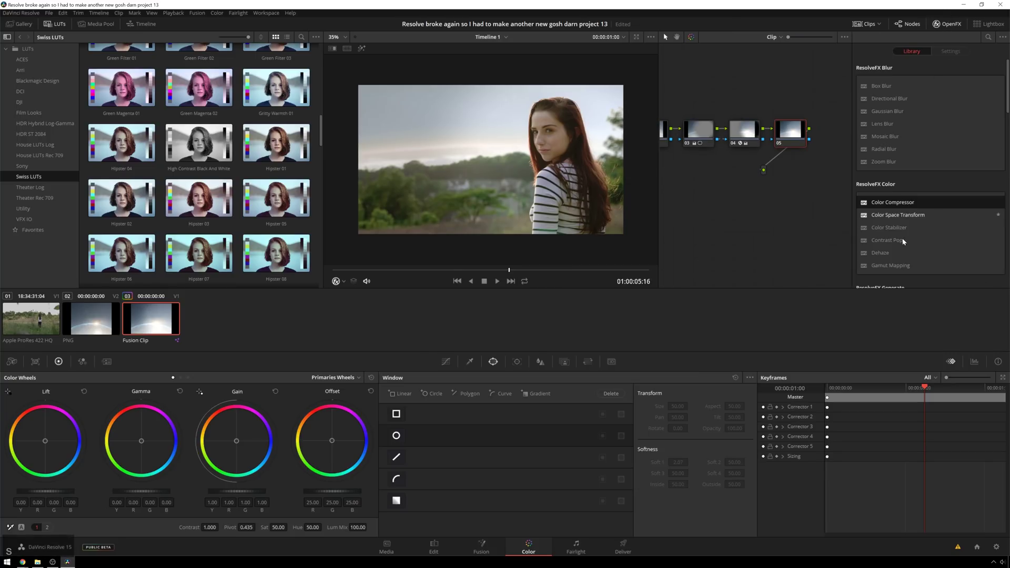
pyautogui.scroll(-3, 903, 241)
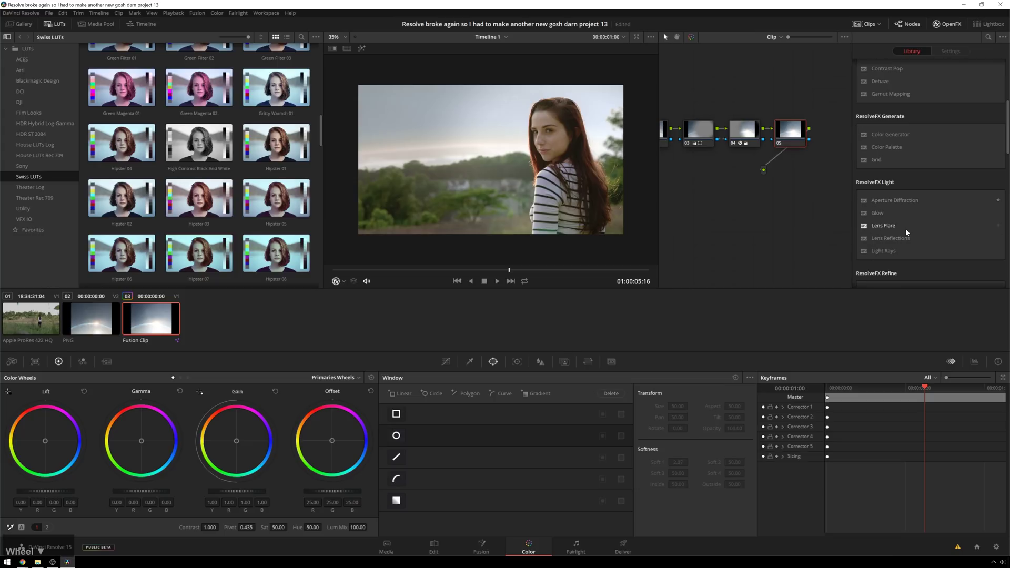
pyautogui.moveTo(905, 238); pyautogui.dragTo(790, 133)
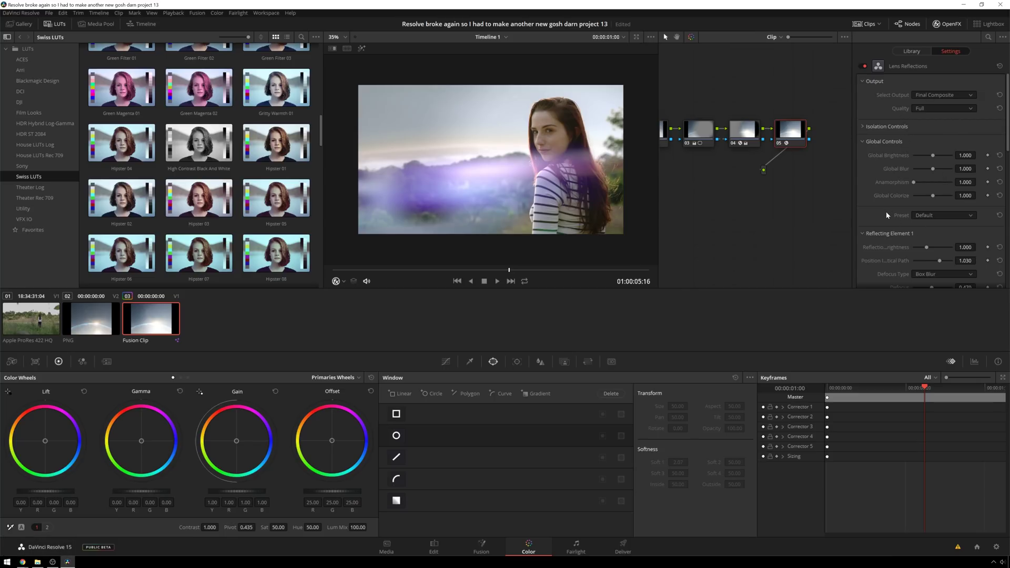
pyautogui.scroll(-1, 886, 211)
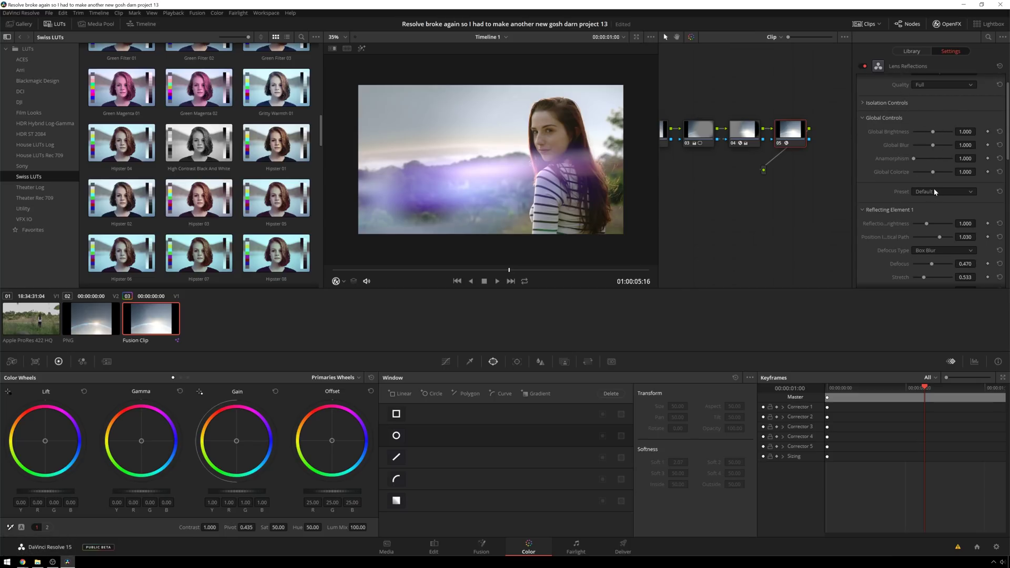
pyautogui.click(935, 192)
pyautogui.click(925, 253)
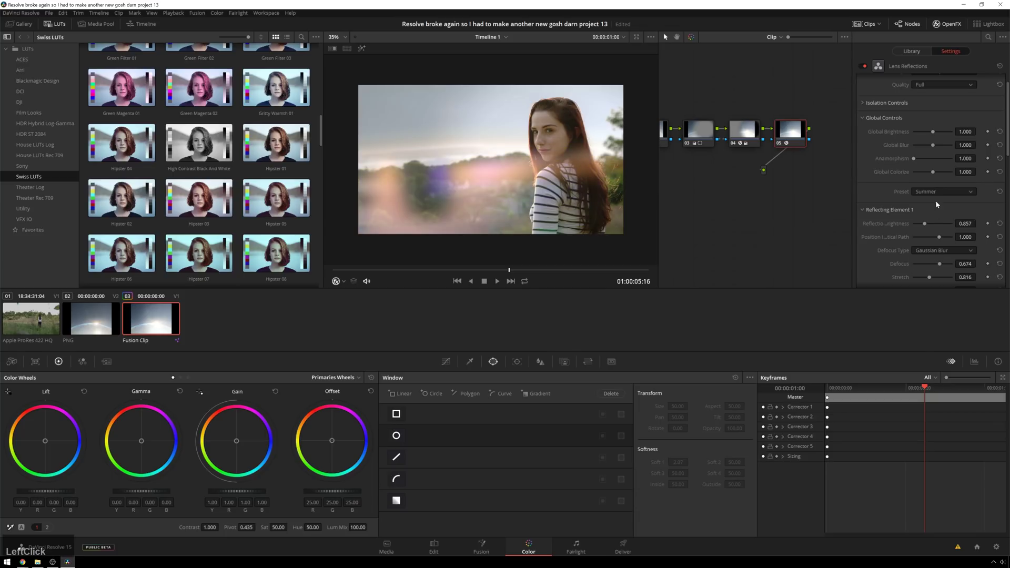
pyautogui.click(935, 190)
pyautogui.click(938, 210)
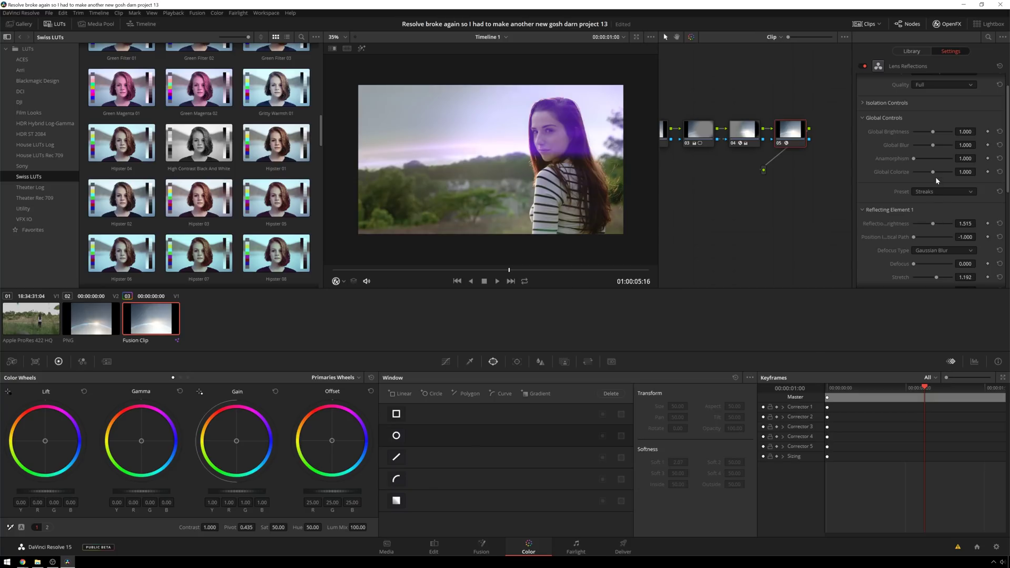
pyautogui.moveTo(933, 172); pyautogui.dragTo(928, 172)
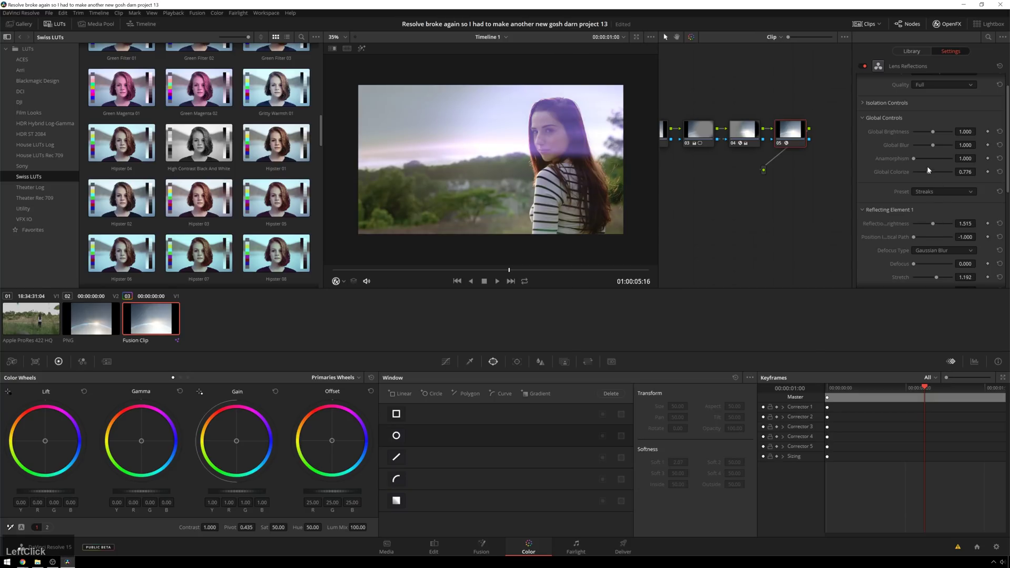
pyautogui.moveTo(934, 132); pyautogui.dragTo(923, 134)
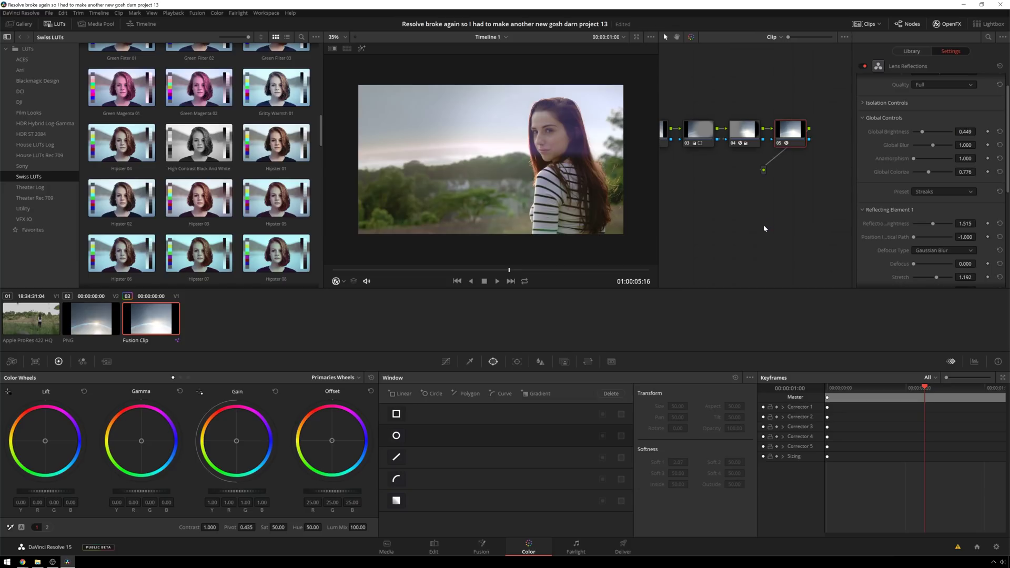
pyautogui.press('d')
pyautogui.press('d')
# Step: Switch to the Fusion page to view the woman keyed over the dimmed planet sky
pyautogui.click(480, 547)
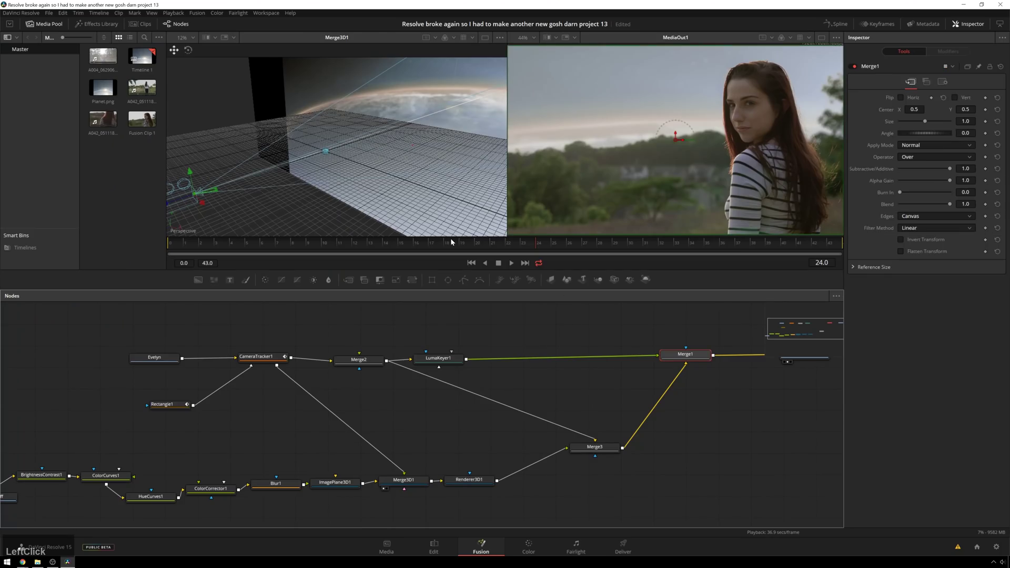